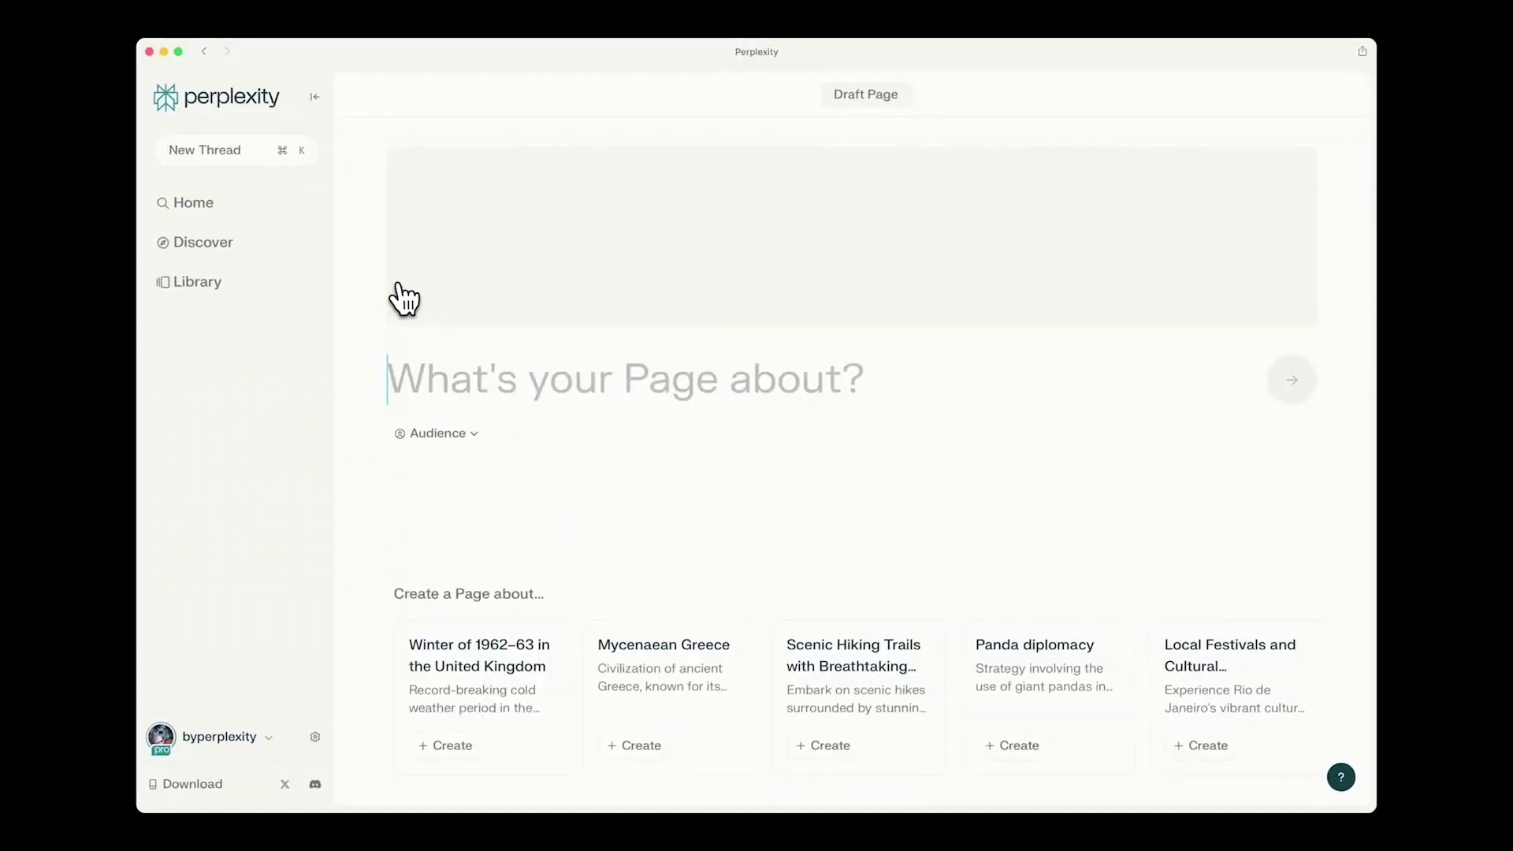
type("reet Art")
Start a History of Street Art page and give the Hidden Gems section the turquoise lake photo
key("Return")
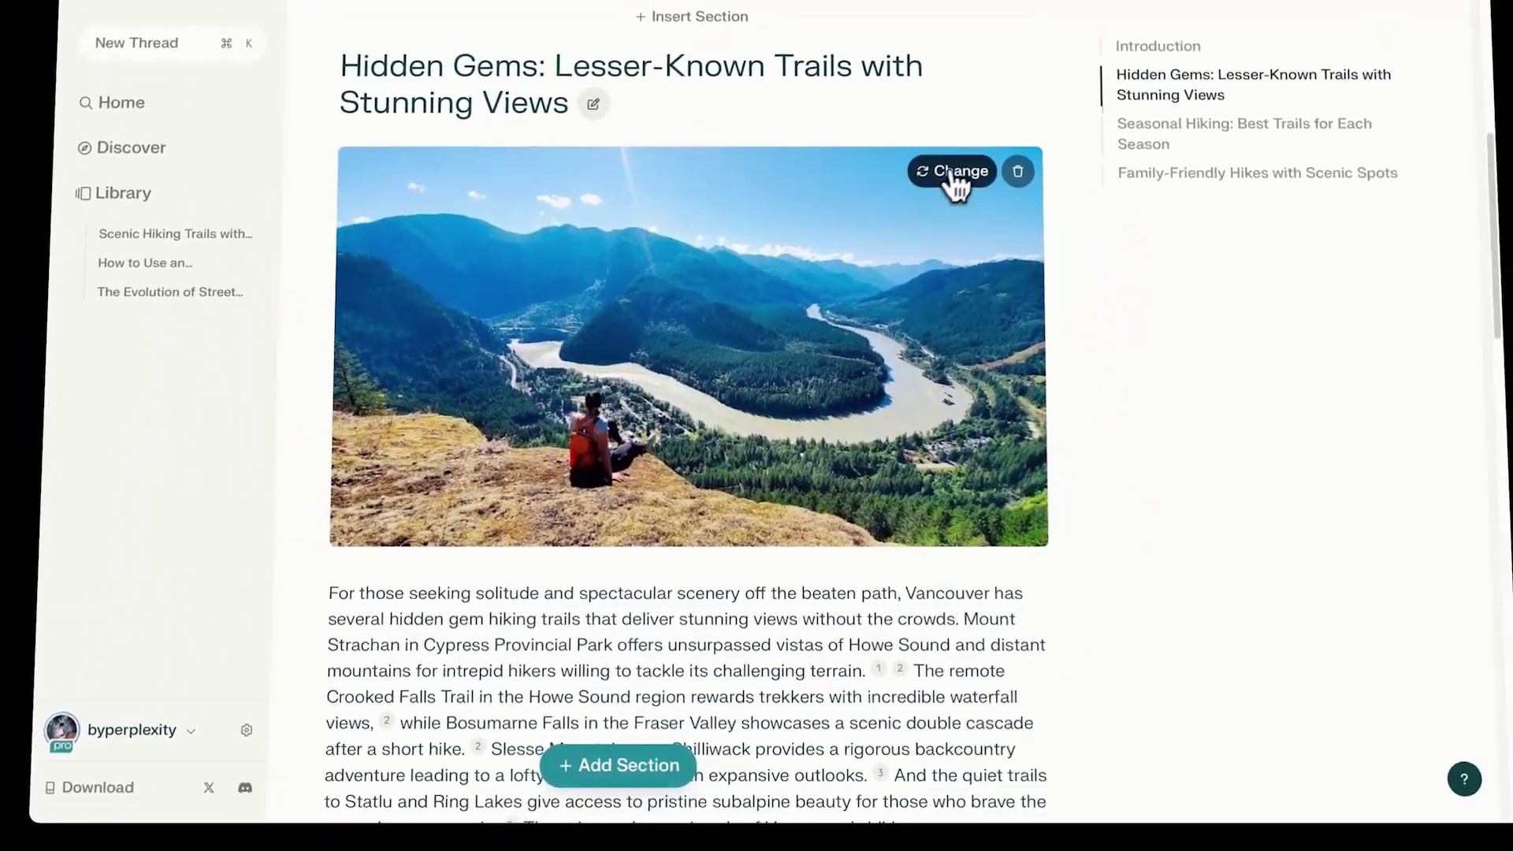
left_click(981, 111)
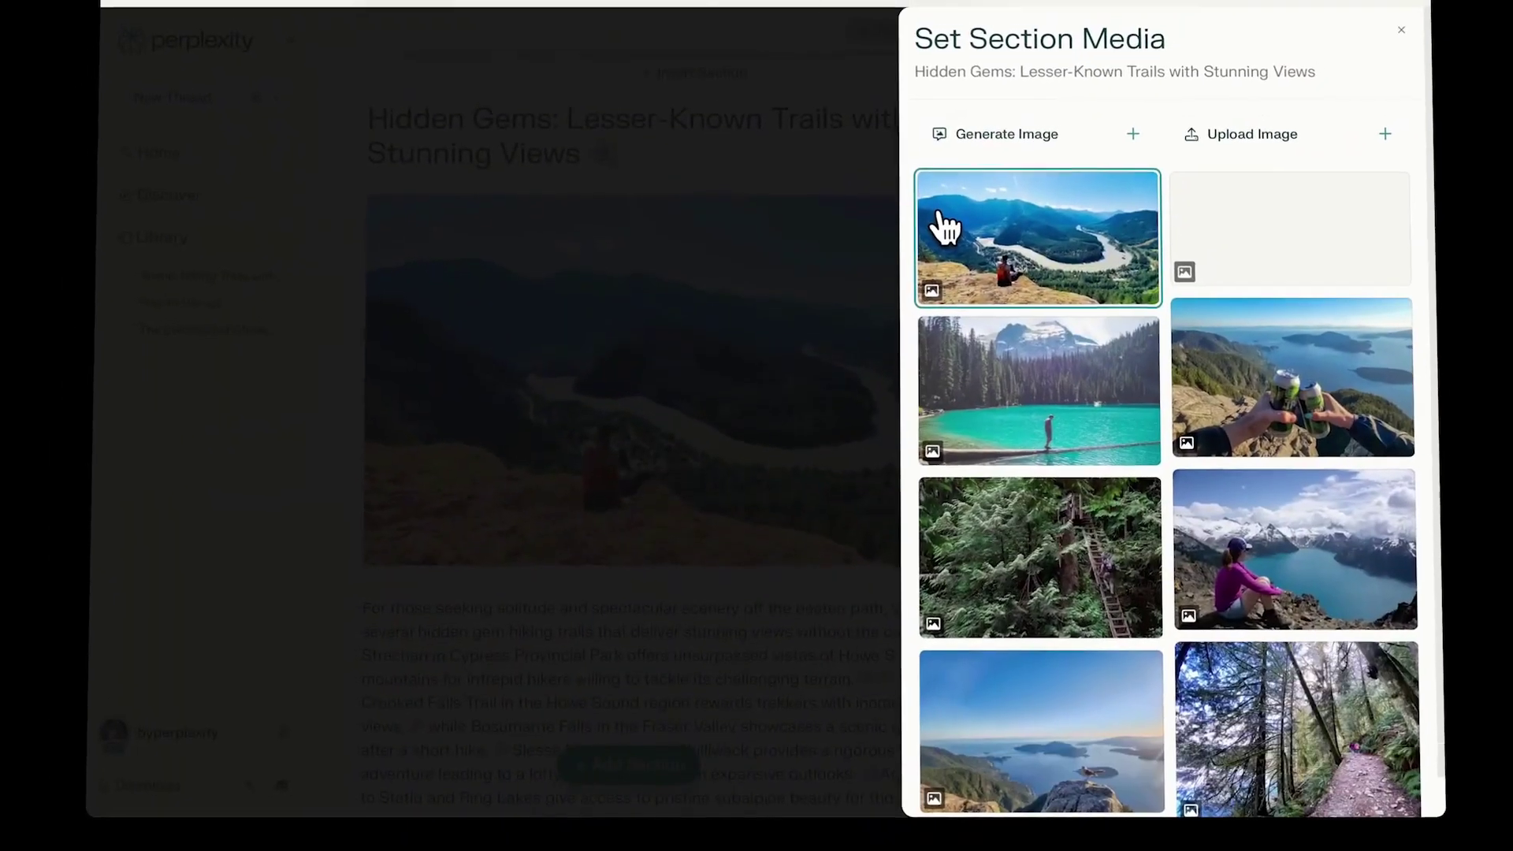
left_click(989, 372)
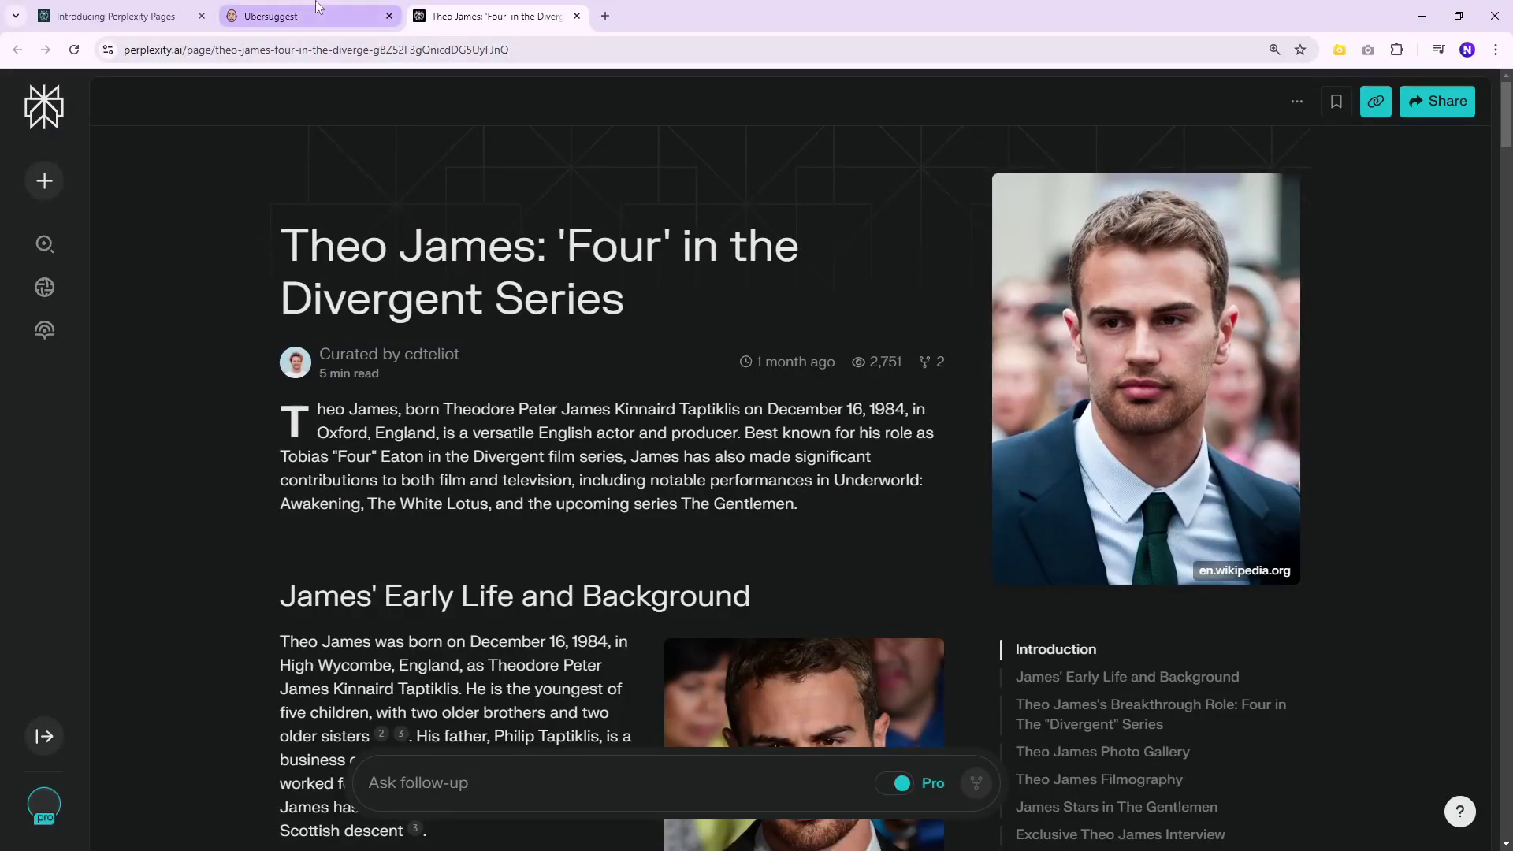
Switch to the Ubersuggest tab to review the traffic report
left_click(314, 15)
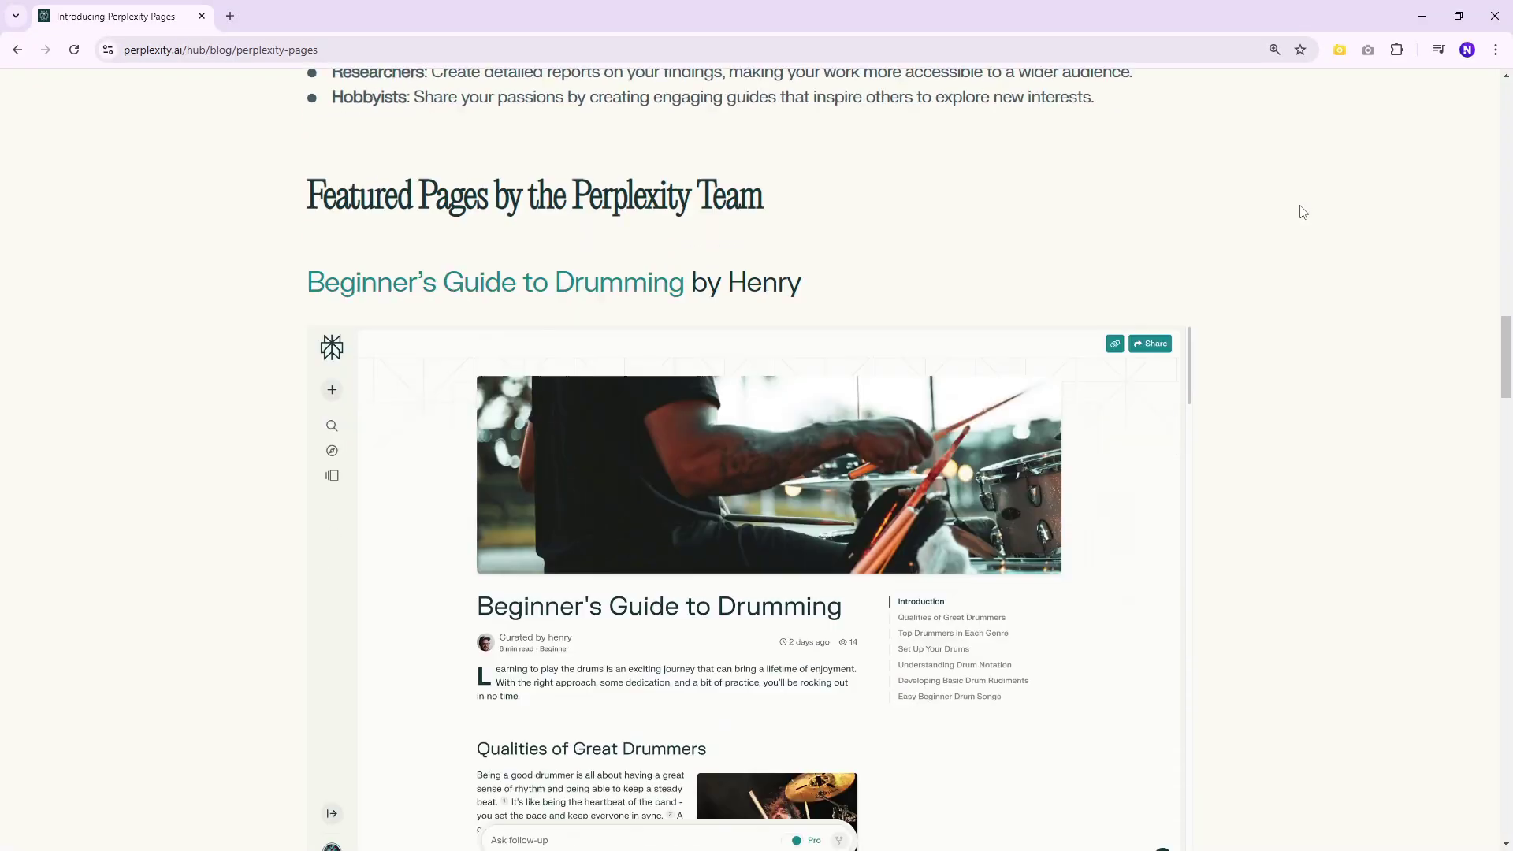
scroll(1298, 213, "down", 2)
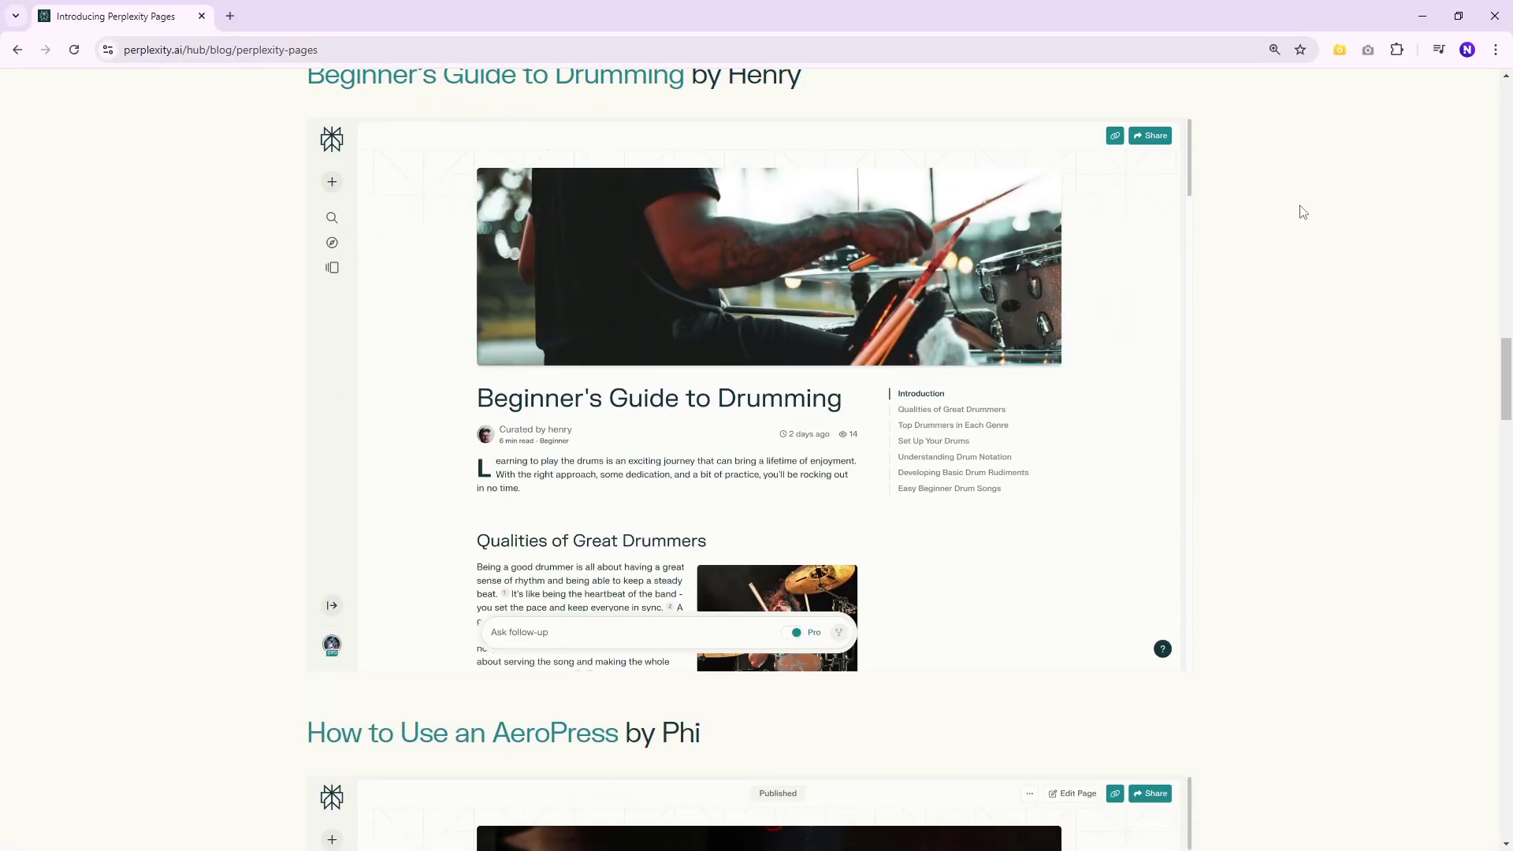
scroll(1303, 220, "down", 3)
scroll(1302, 220, "down", 3)
scroll(1302, 221, "down", 1)
scroll(1301, 223, "down", 2)
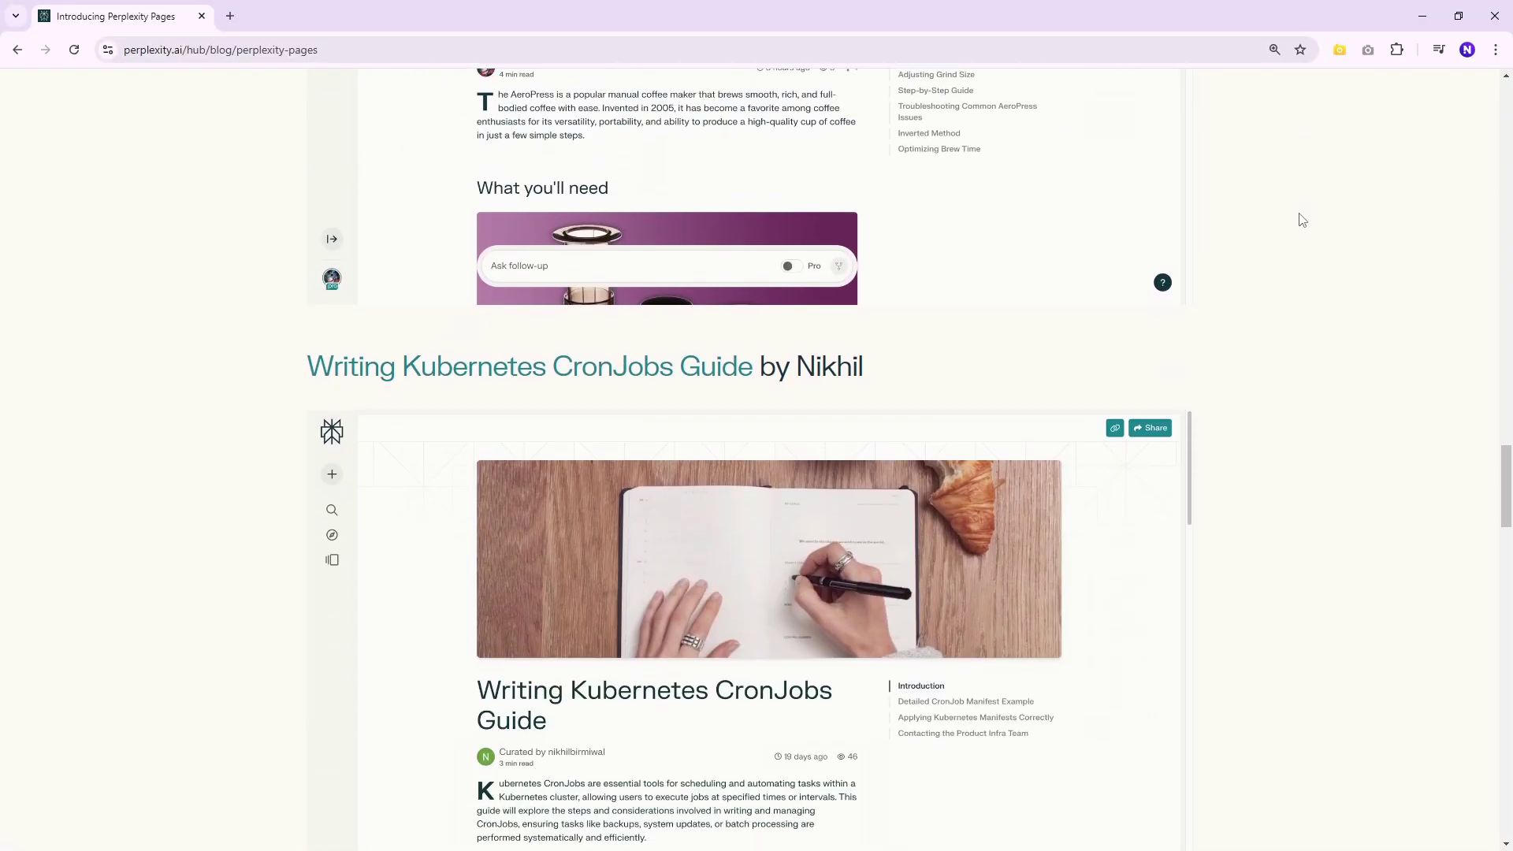
scroll(1300, 225, "down", 3)
scroll(1299, 225, "down", 1)
scroll(1298, 224, "down", 3)
scroll(1297, 223, "down", 3)
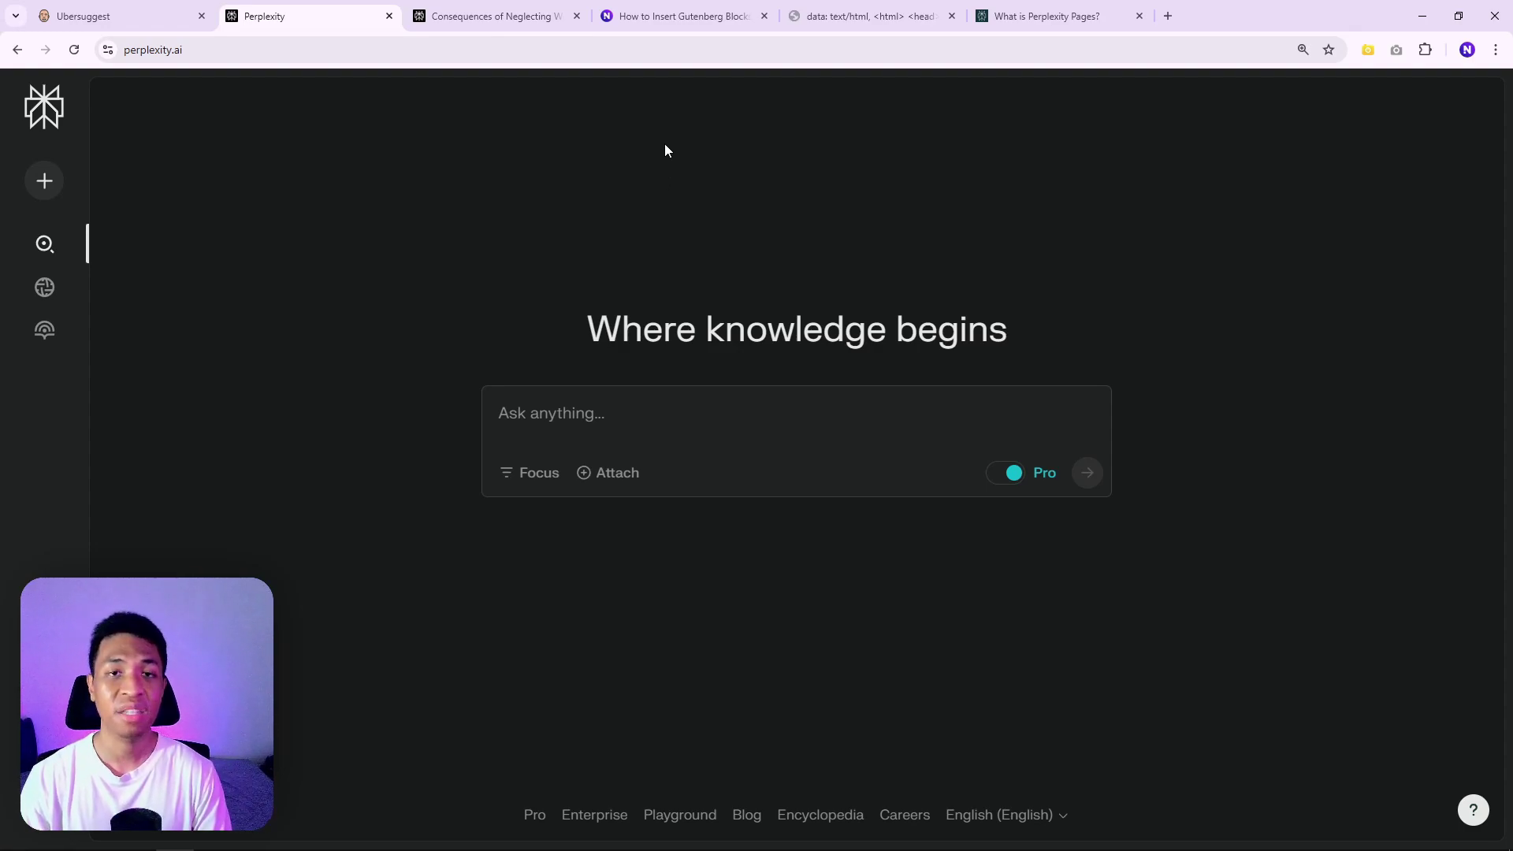
Open the How to Insert Gutenberg Blocks article and select its title text
left_click(676, 15)
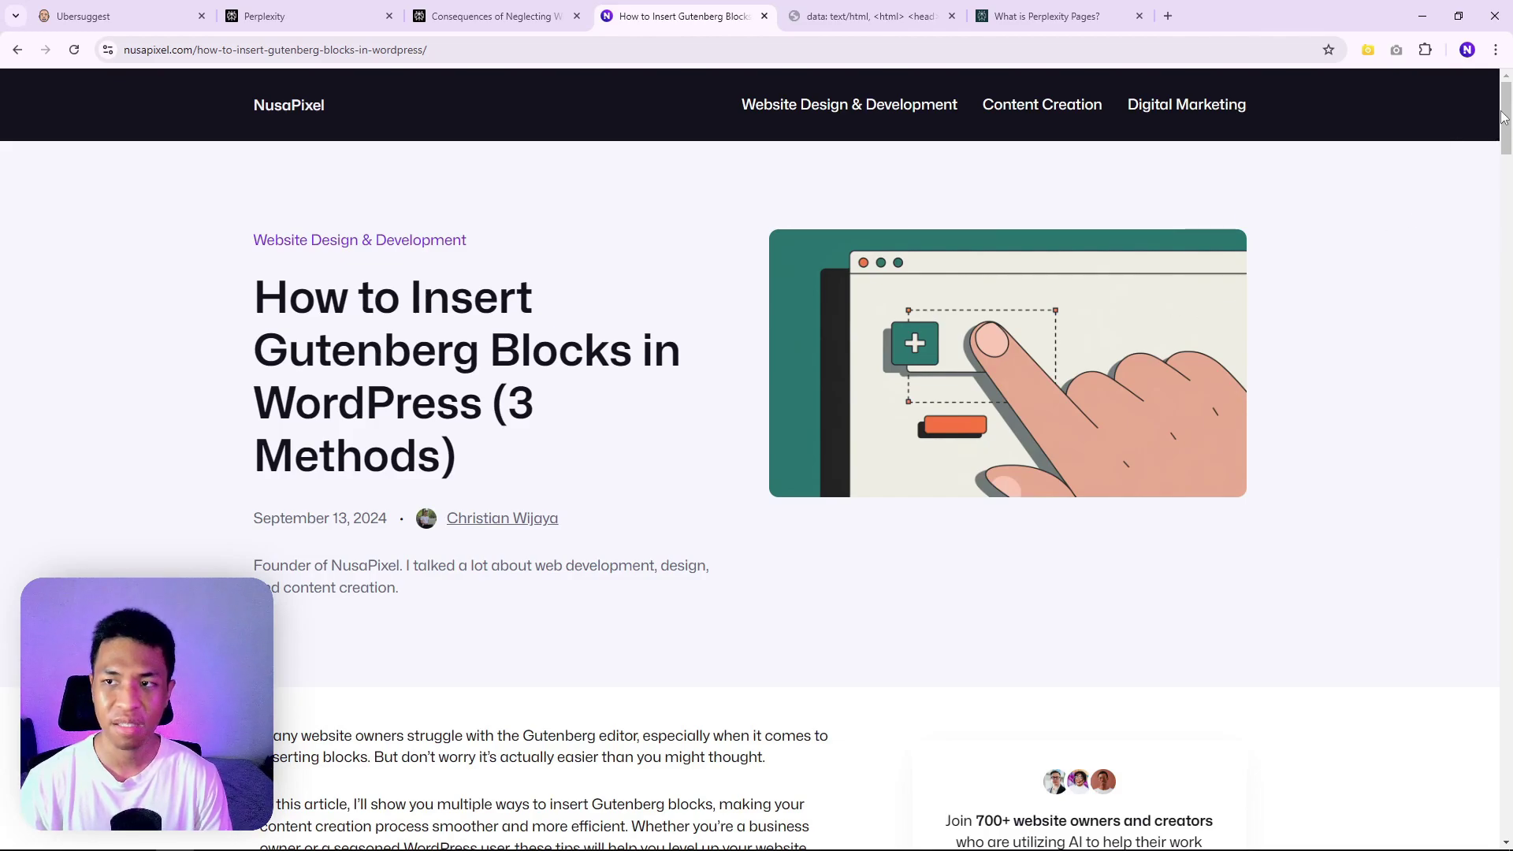
mouse_move(1506, 118)
left_mouse_down()
mouse_move(1508, 219)
mouse_move(1480, 75)
left_mouse_up()
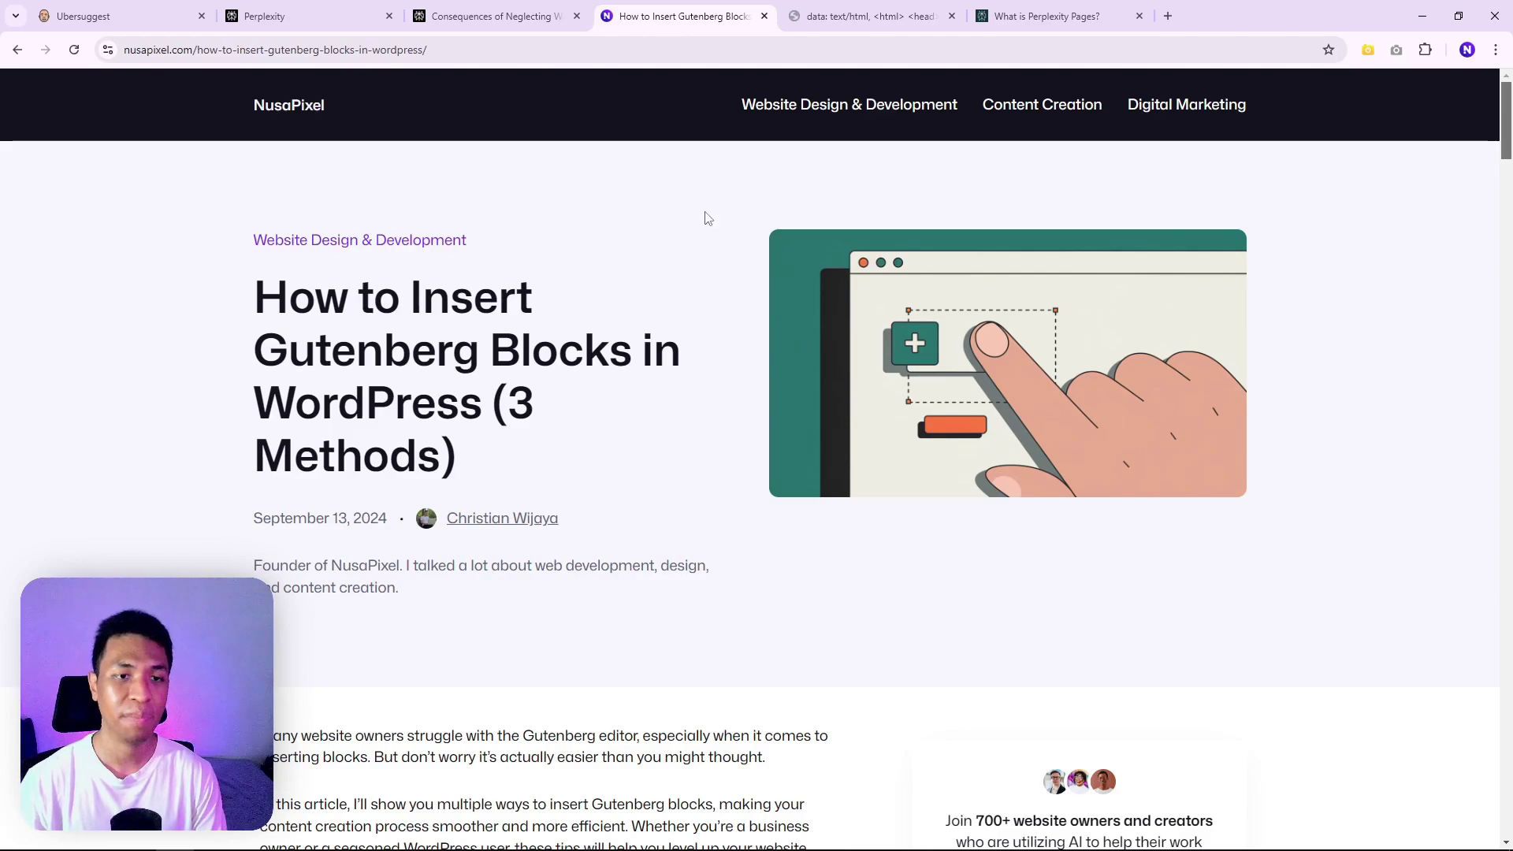
mouse_move(242, 292)
left_mouse_down()
mouse_move(323, 311)
mouse_move(480, 406)
left_mouse_up()
key("ctrl+c")
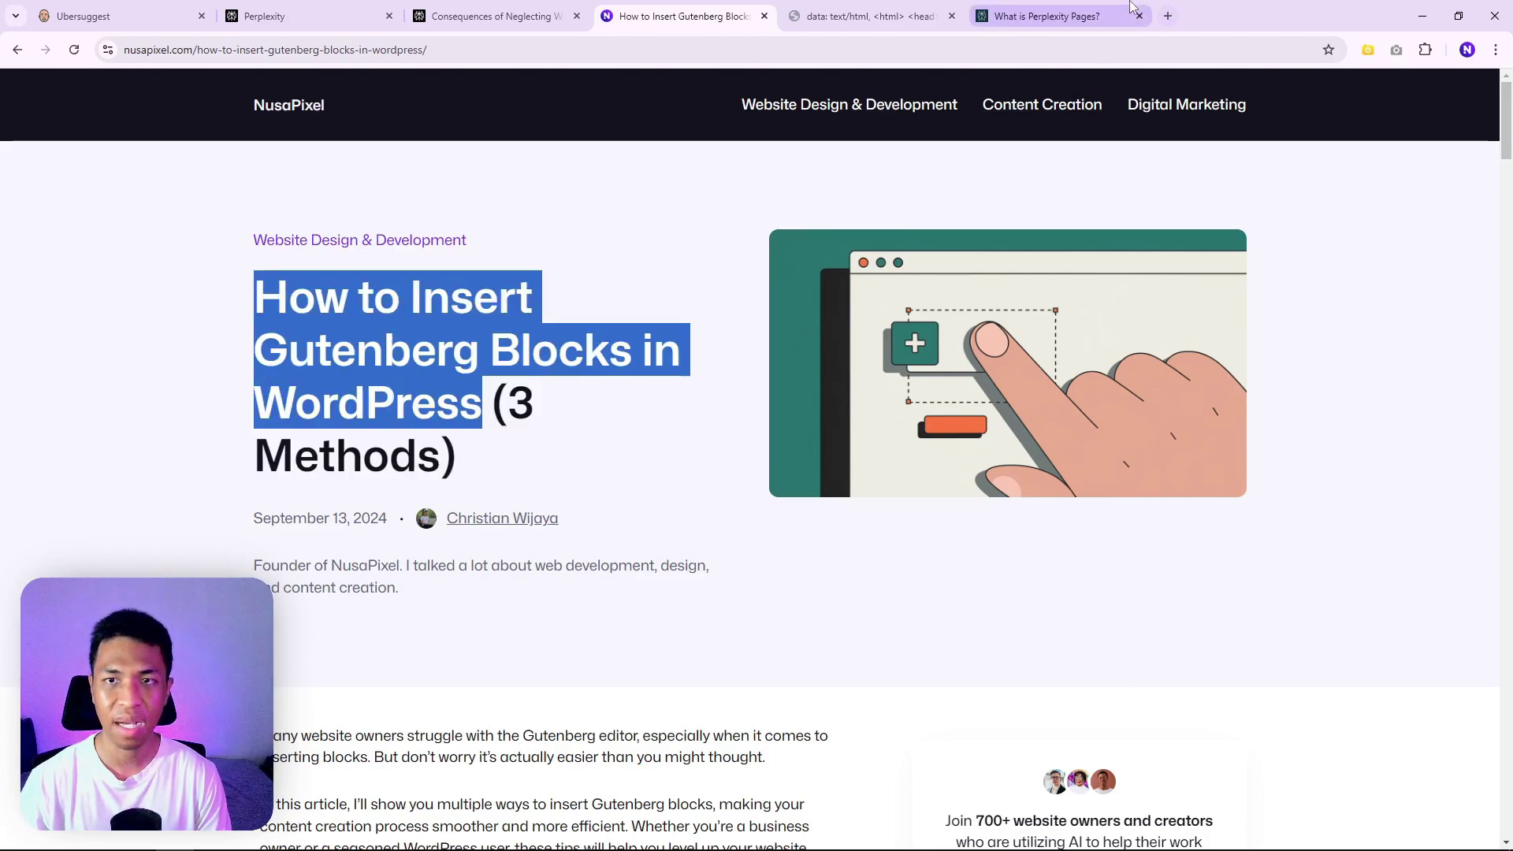
Ask ChatGPT for blog post ideas using the pasted Gutenberg blocks article title
left_click(1167, 15)
type("chatgpt.com")
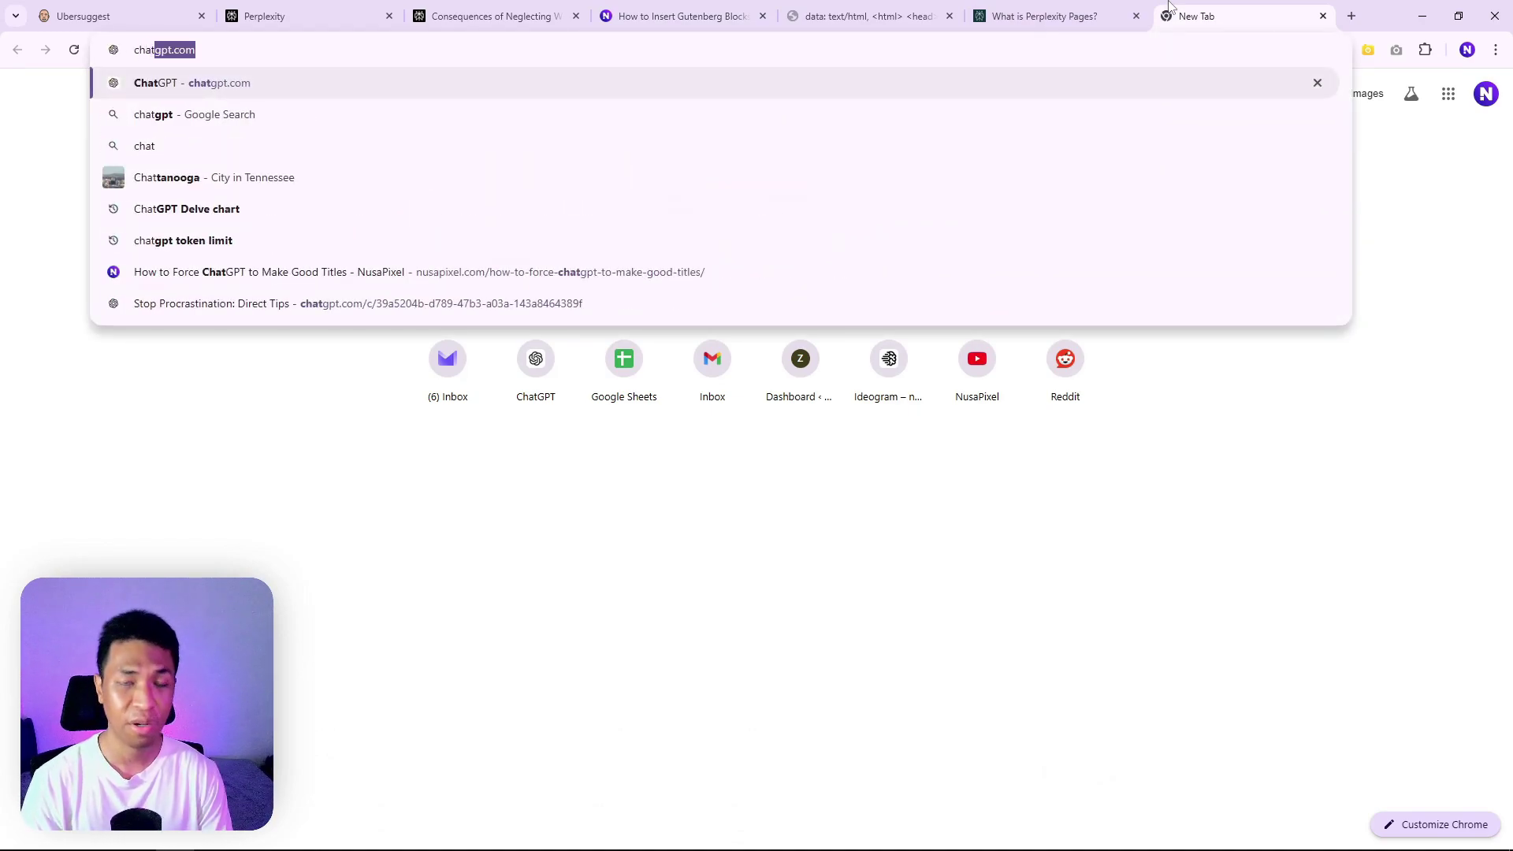
key("Return")
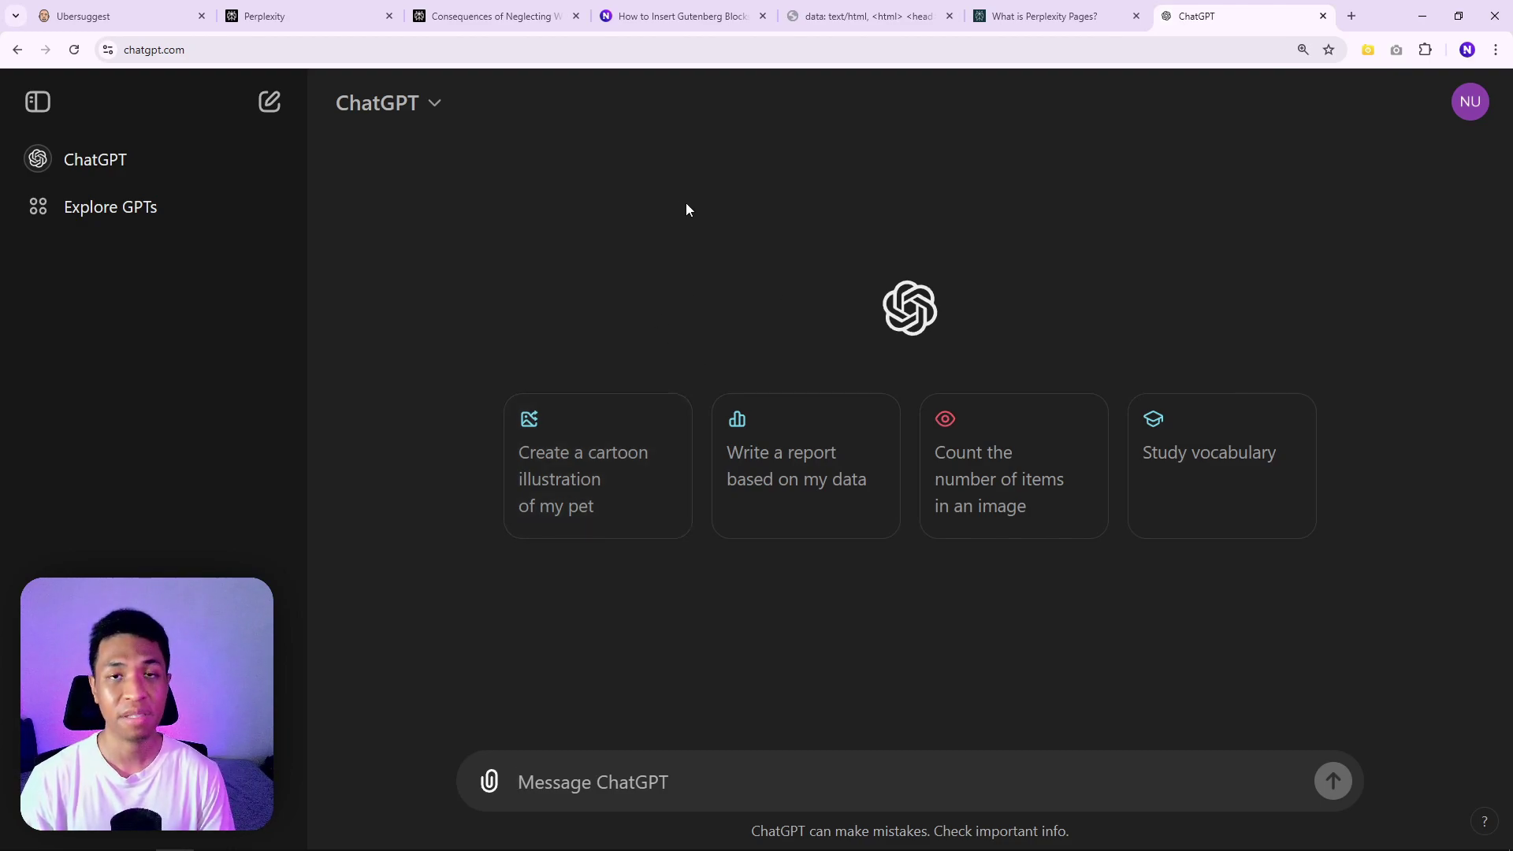
type("Help me generate some ")
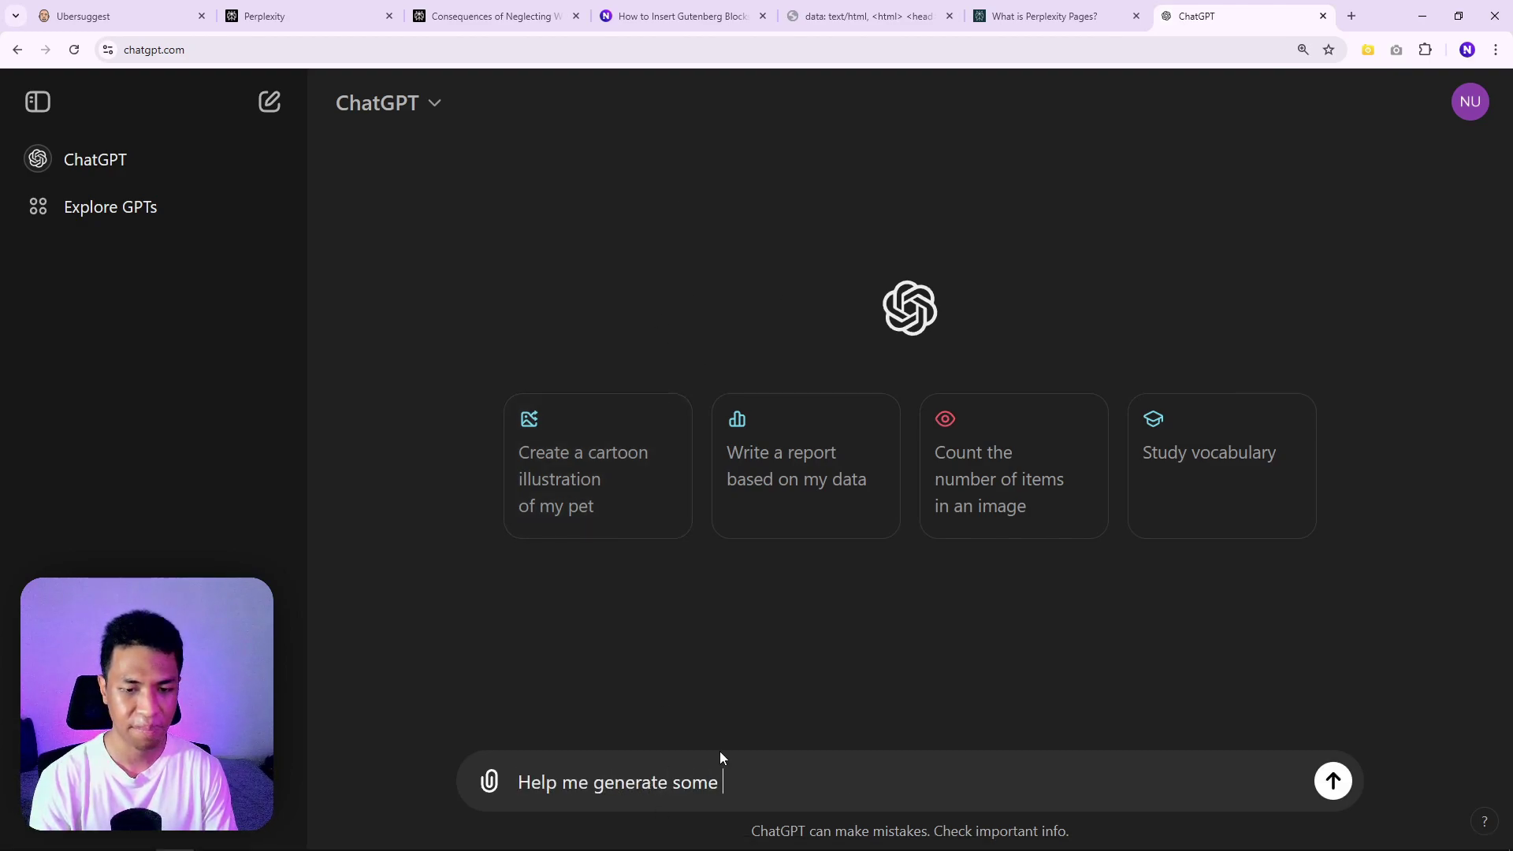
type("blog post id")
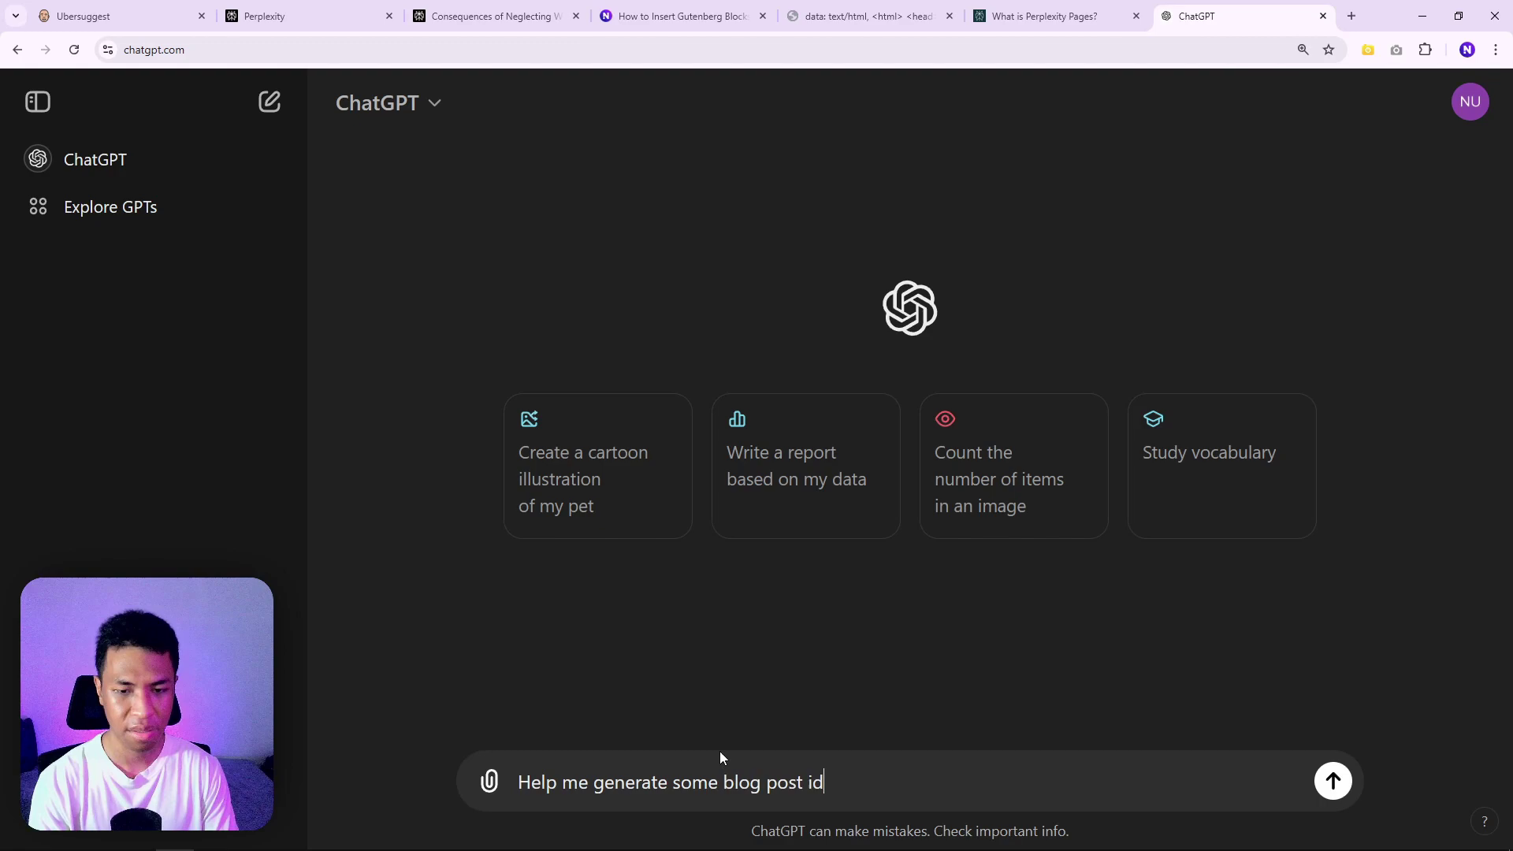
type("eas related to ")
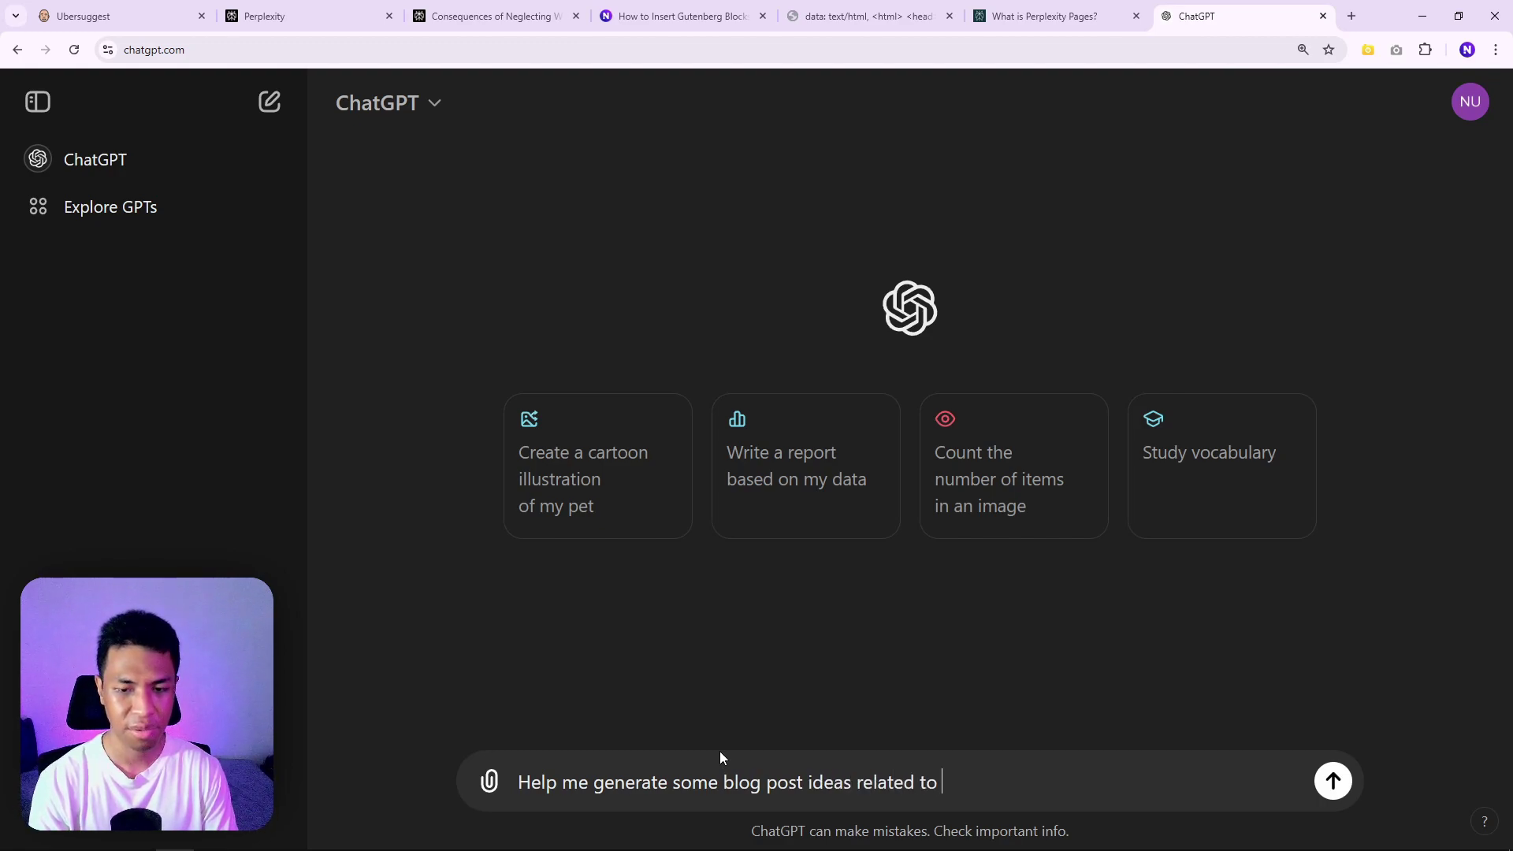
type("\"")
key("ctrl+v")
type("\"")
left_click(1332, 780)
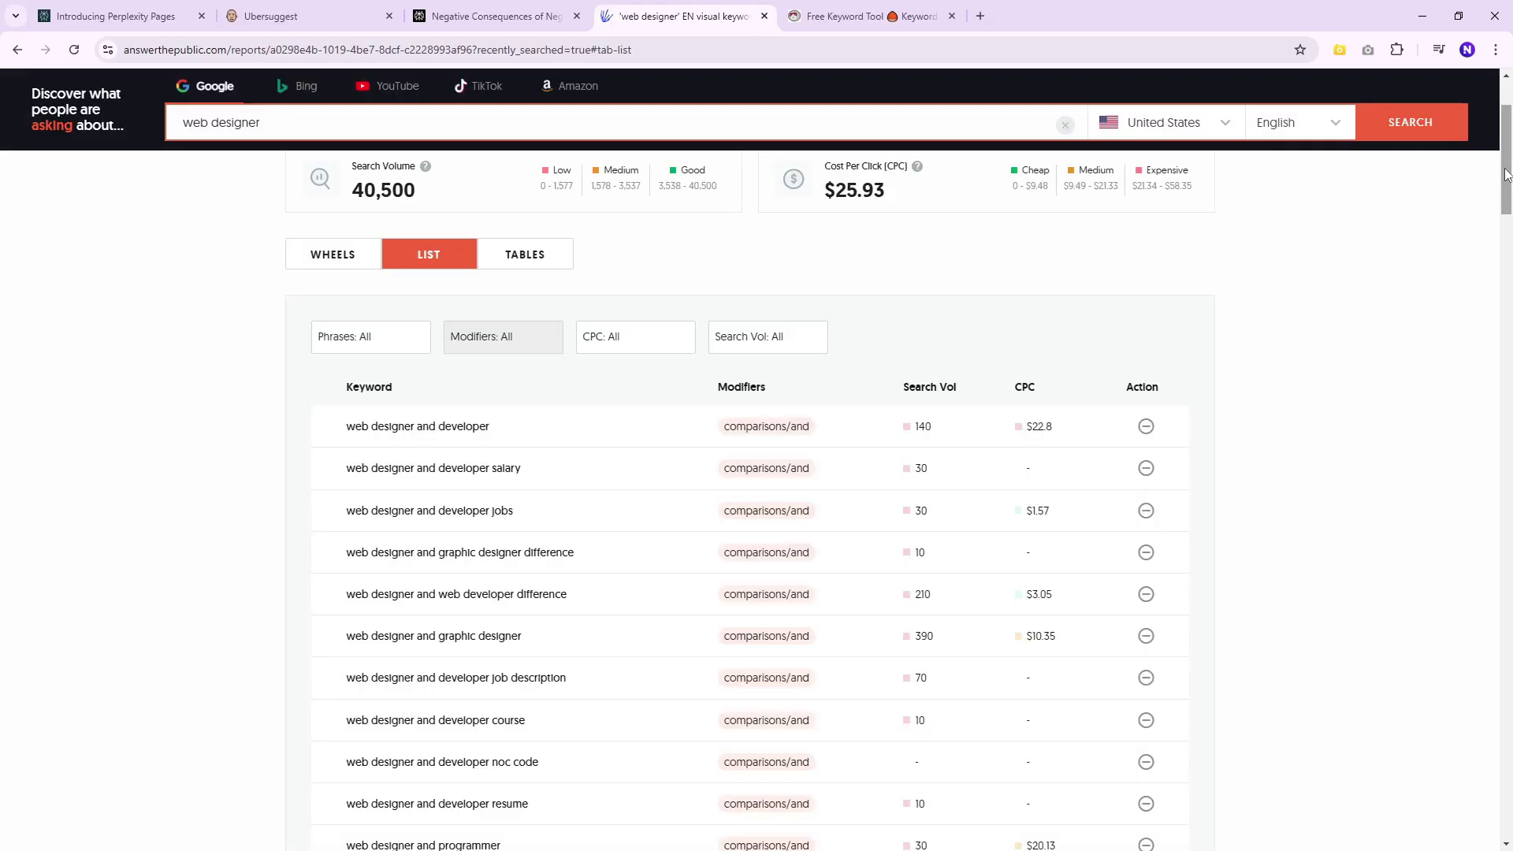
left_click_drag(1506, 189, 1506, 213)
Copy the 'Maximizing SEO with Gutenberg' idea and return to the Perplexity tab
key("ctrl+Tab")
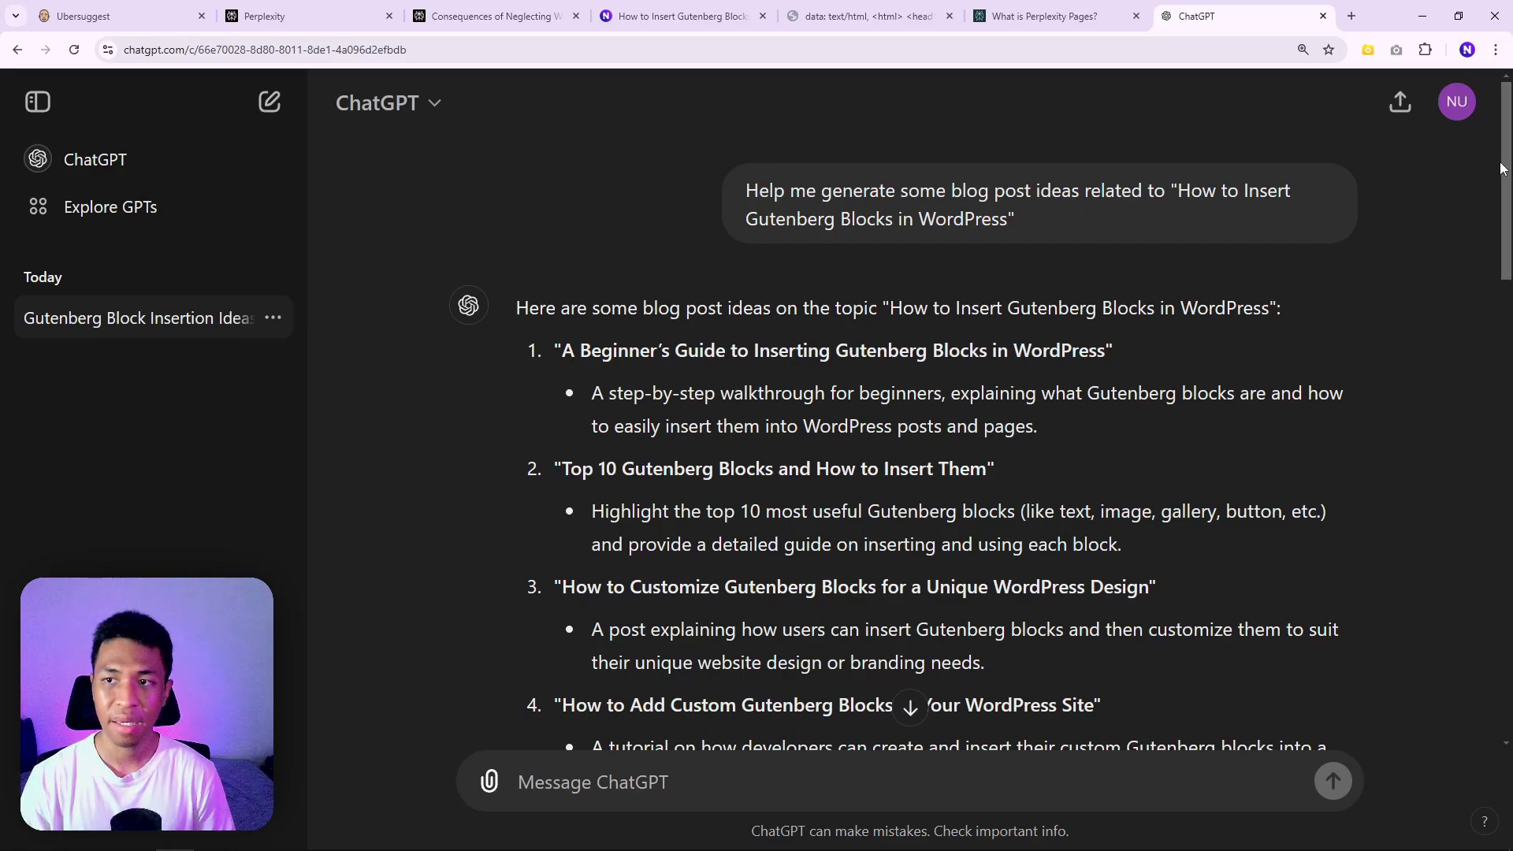
left_click_drag(1508, 166, 1503, 430)
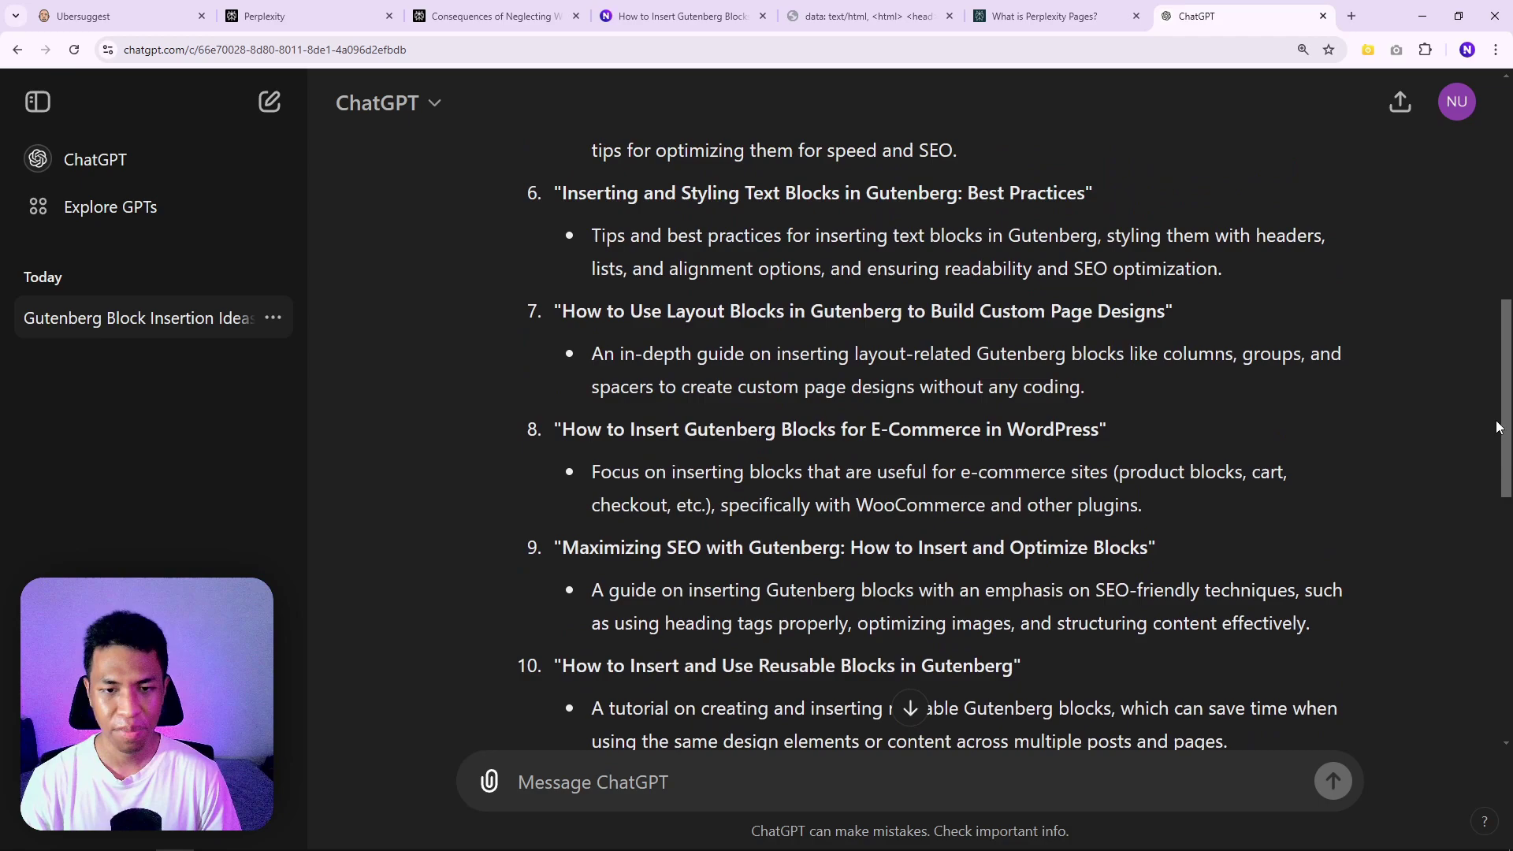
scroll(645, 394, "down", 1)
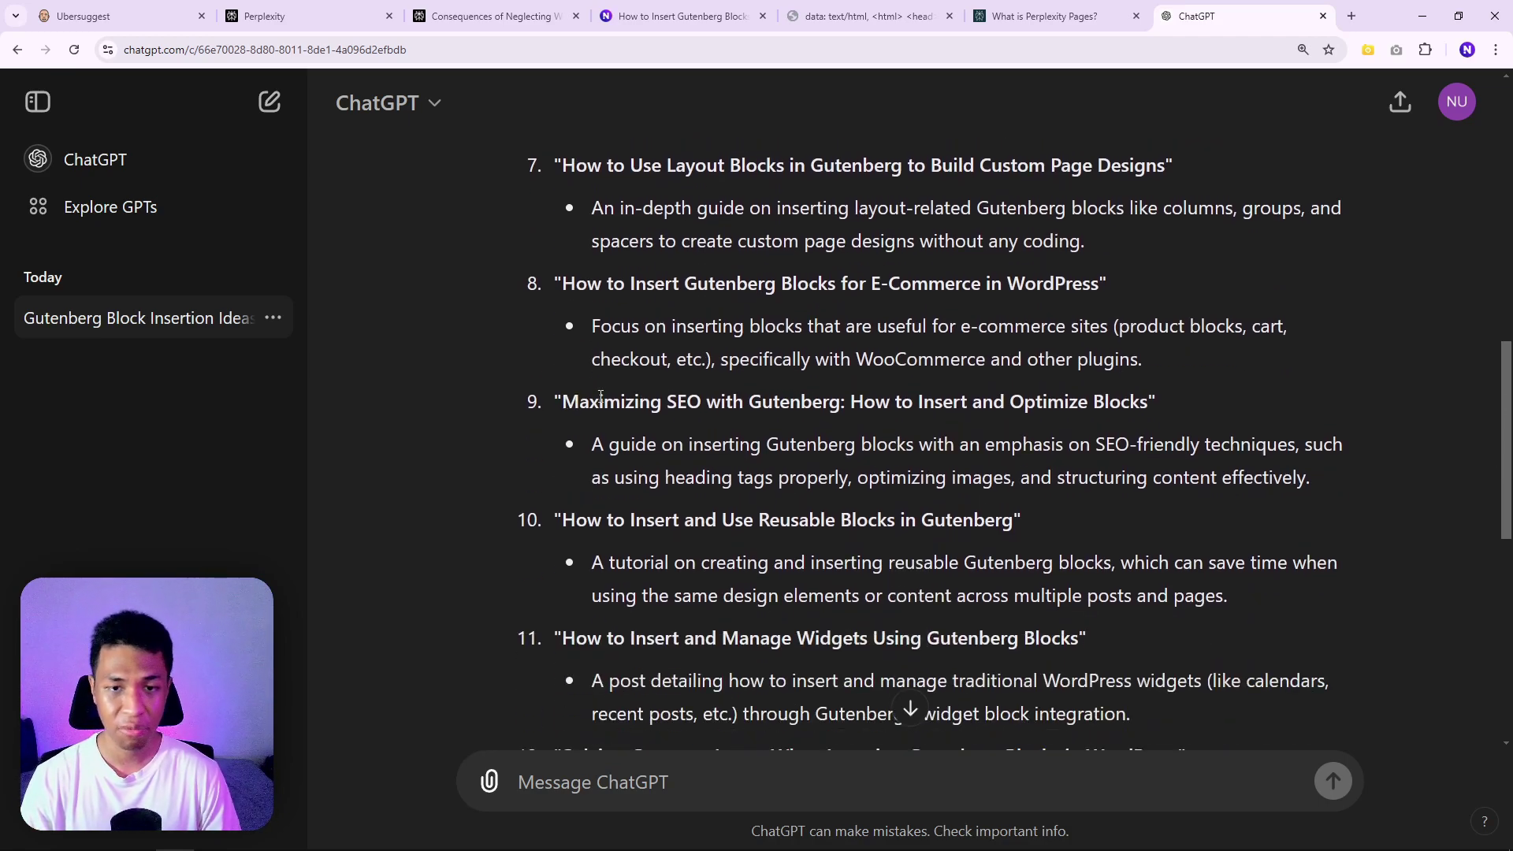
left_click_drag(565, 402, 840, 403)
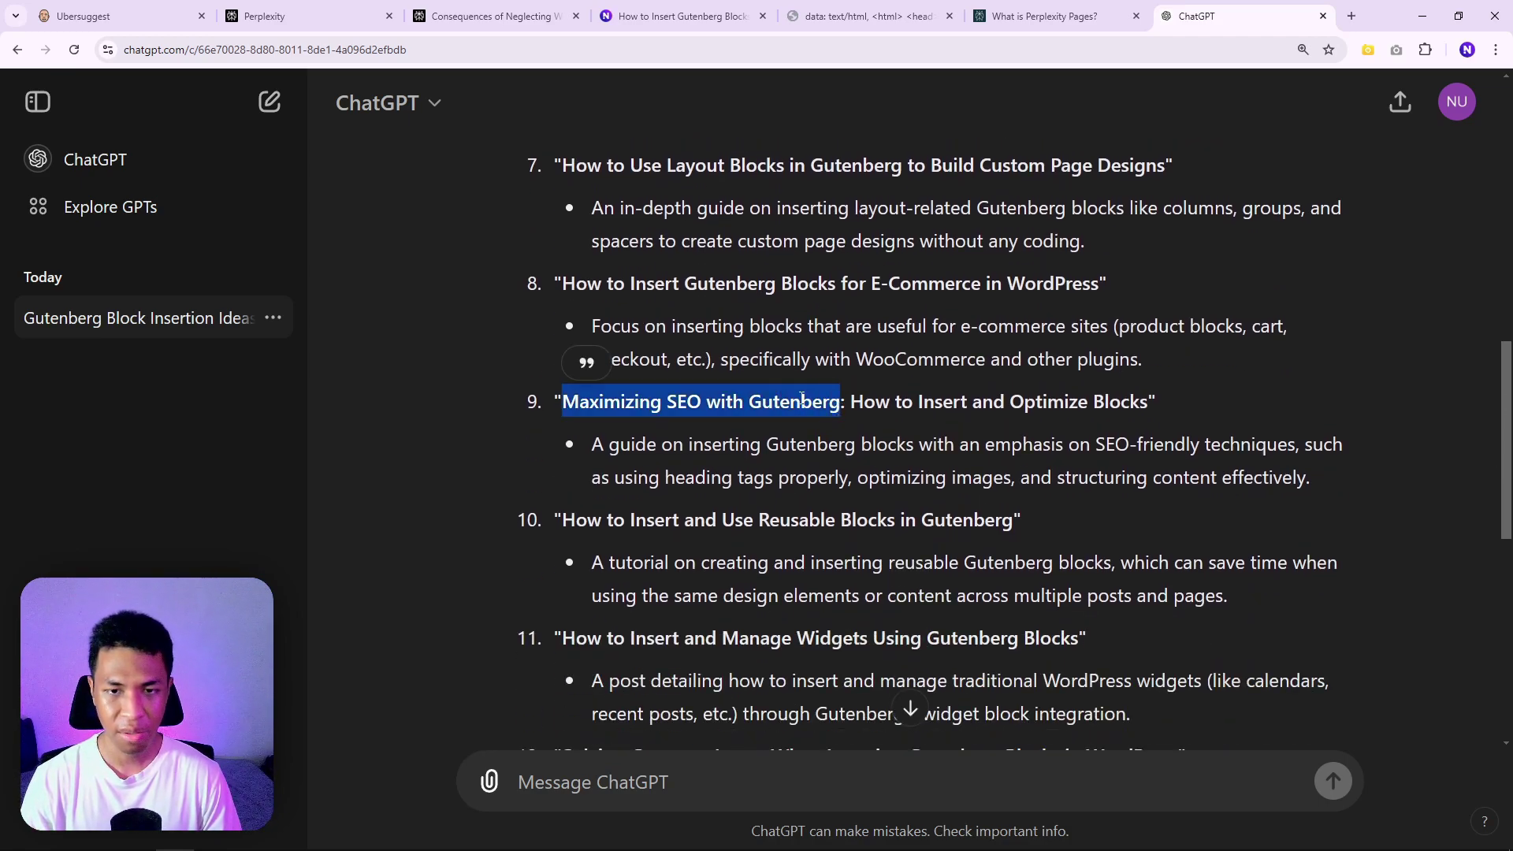
right_click(800, 401)
left_click(832, 417)
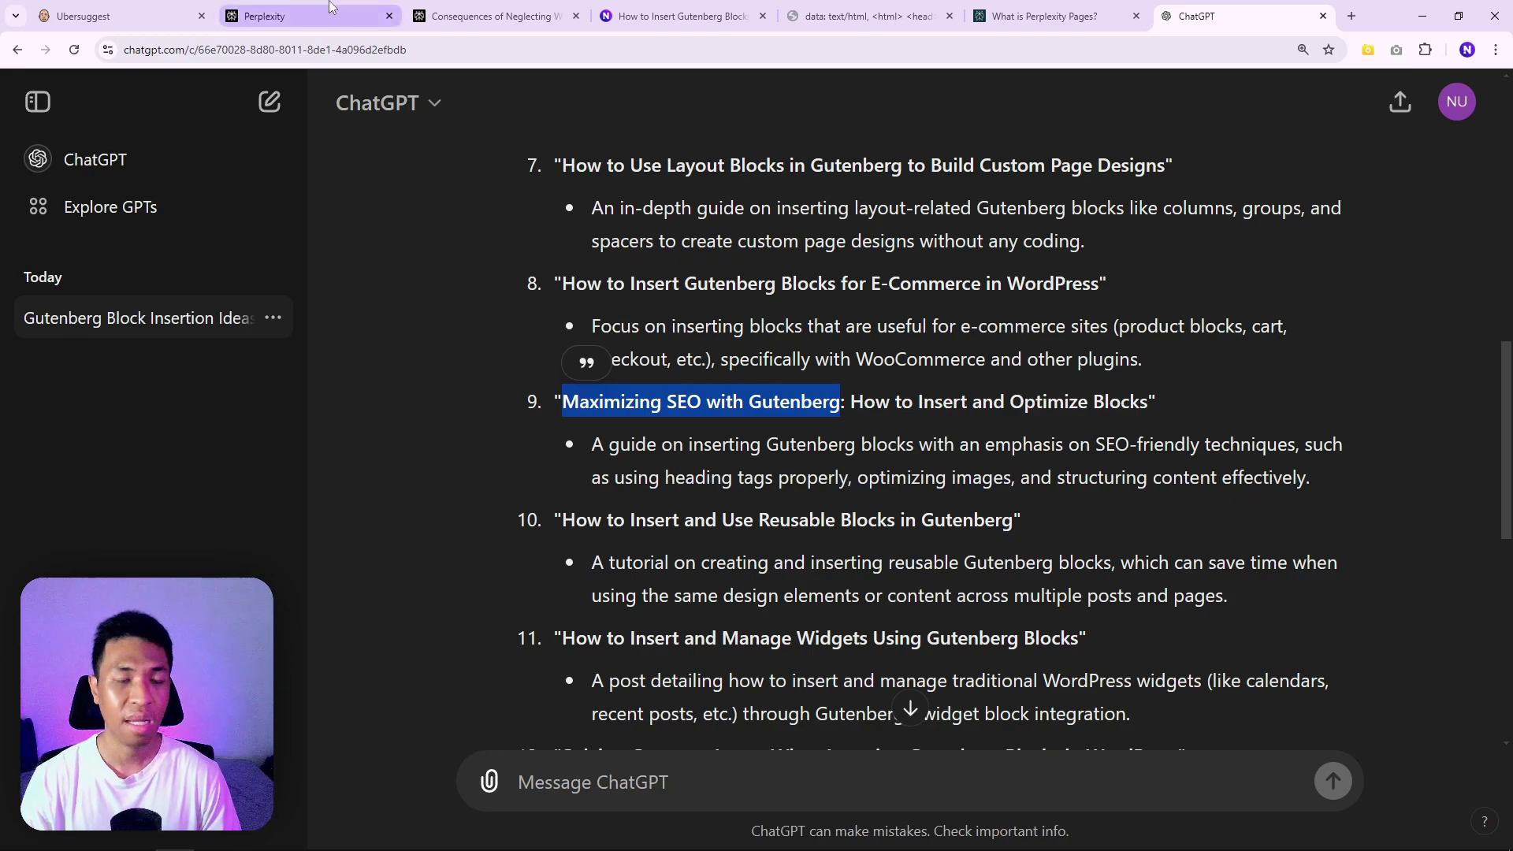
left_click(305, 15)
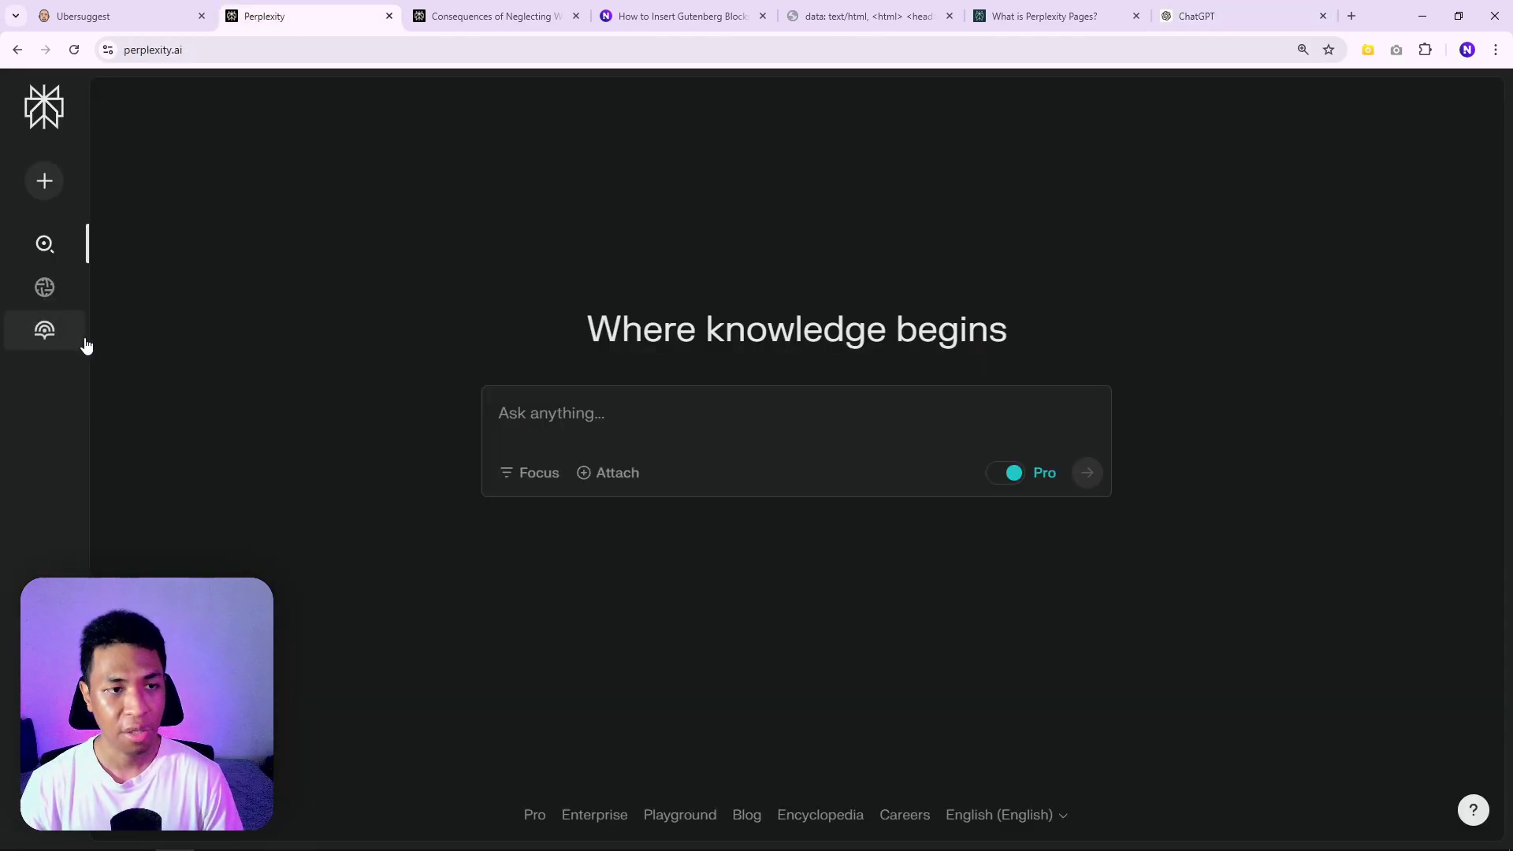
Create a new Page from the Library with the pasted topic 'Maximizing SEO with Gutenberg'
left_click(48, 331)
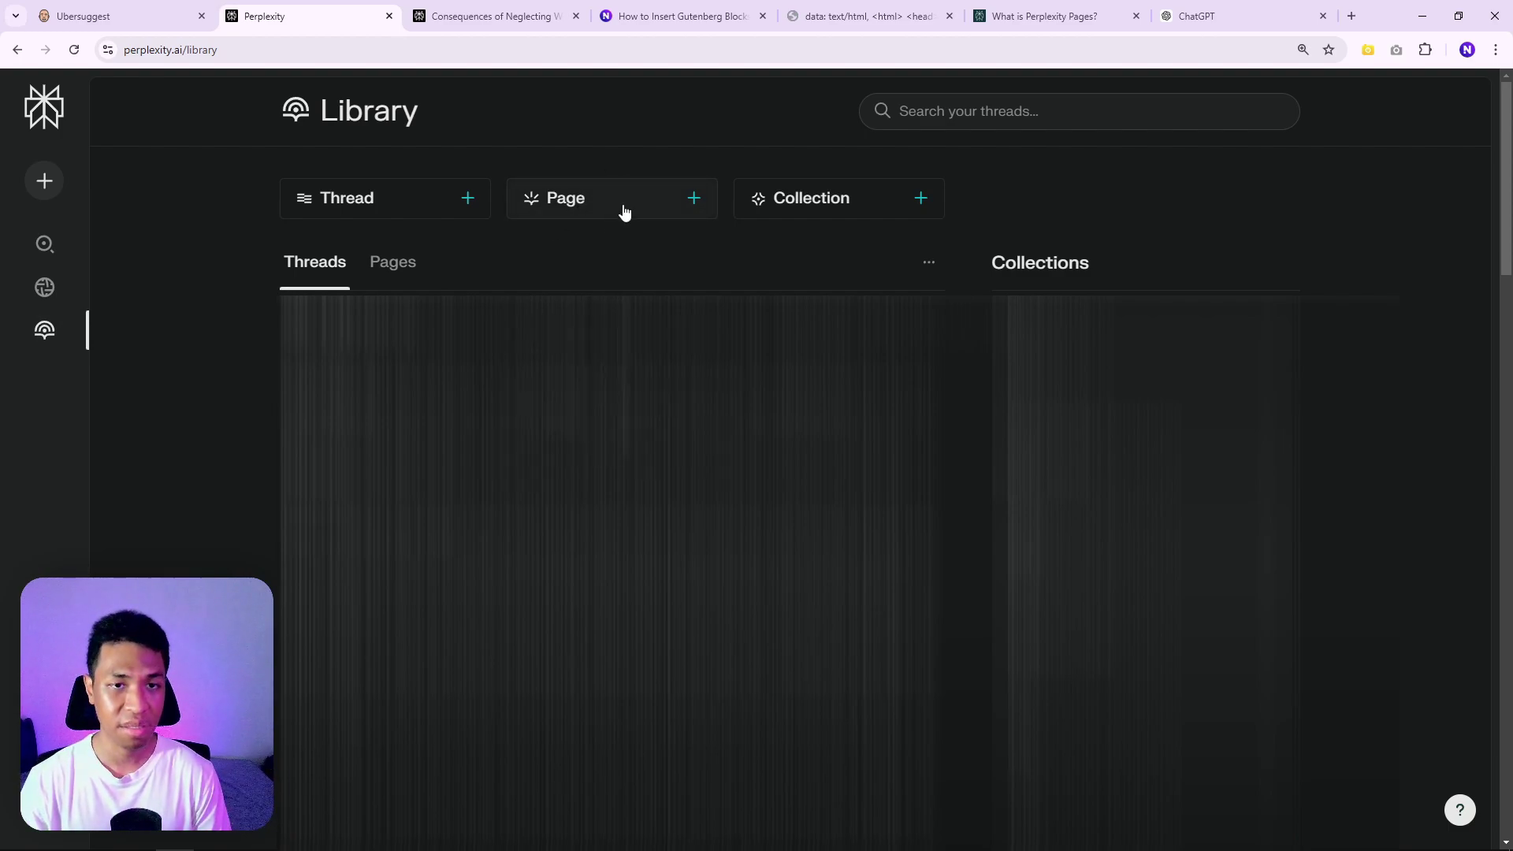
left_click(582, 207)
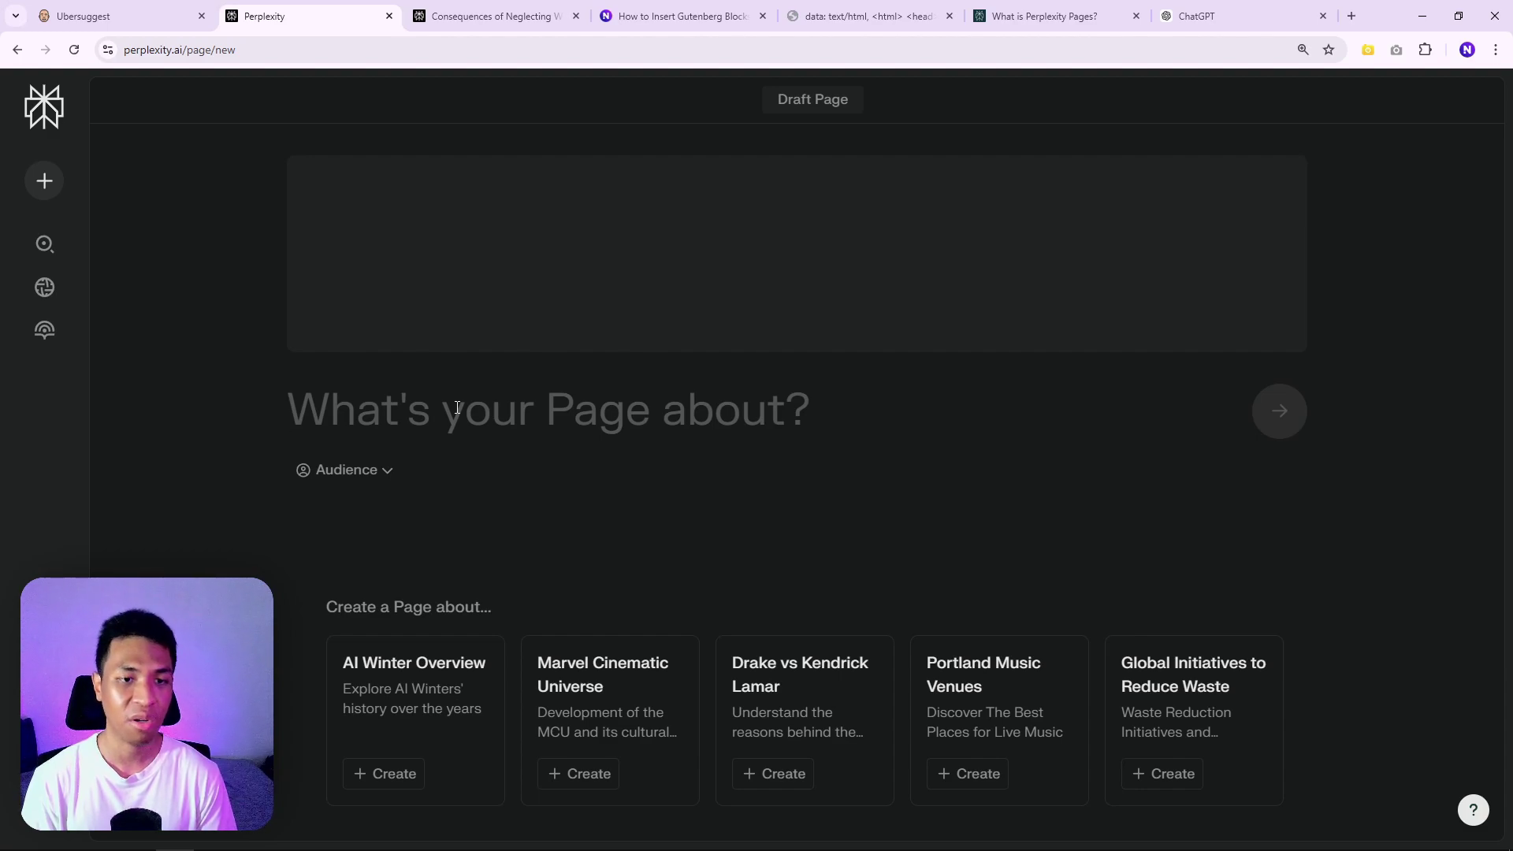
right_click(416, 394)
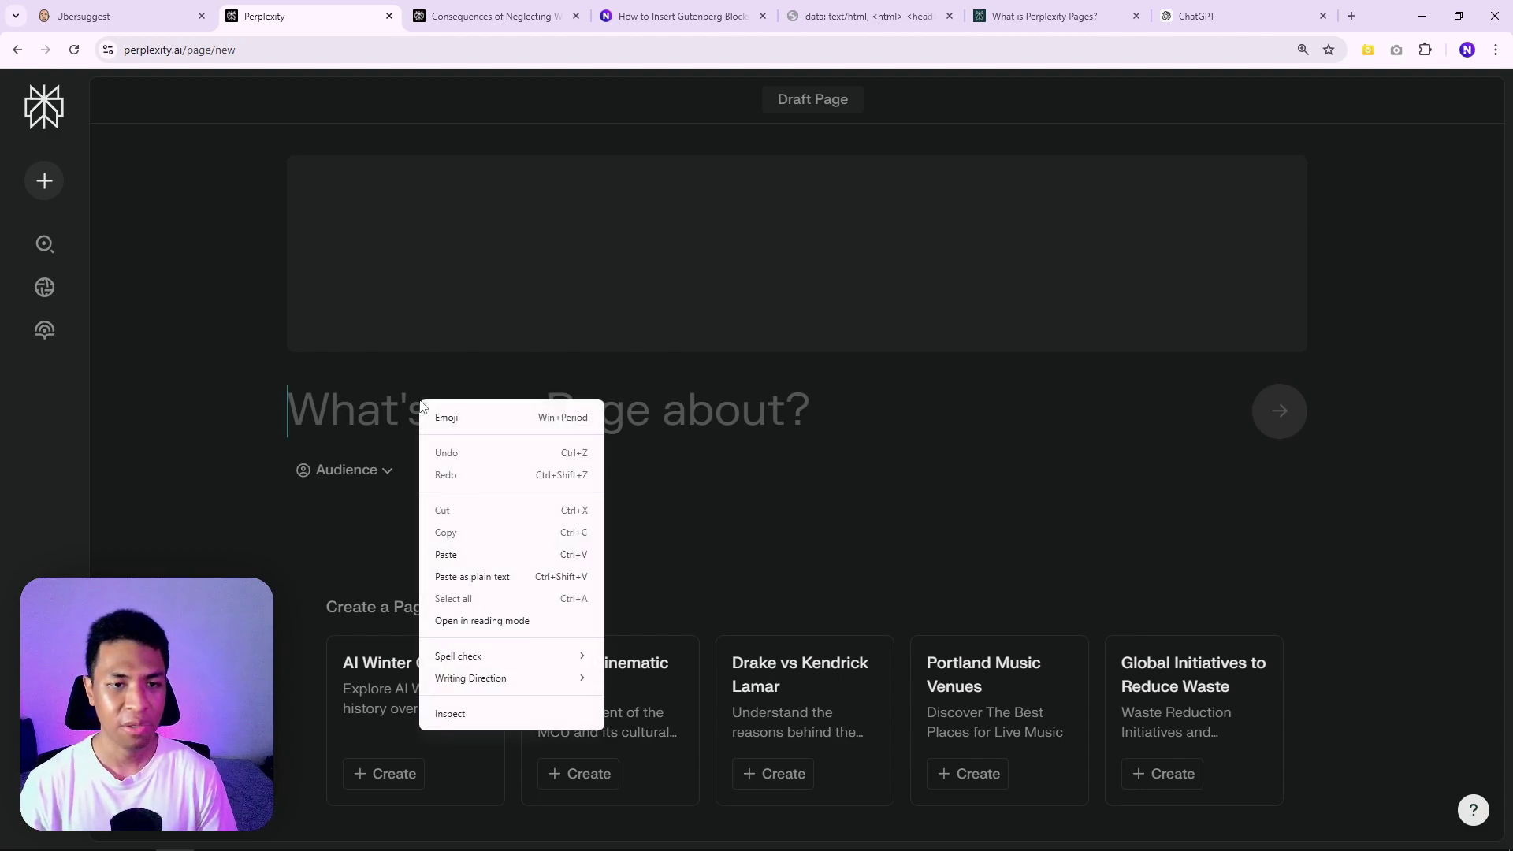
left_click(473, 549)
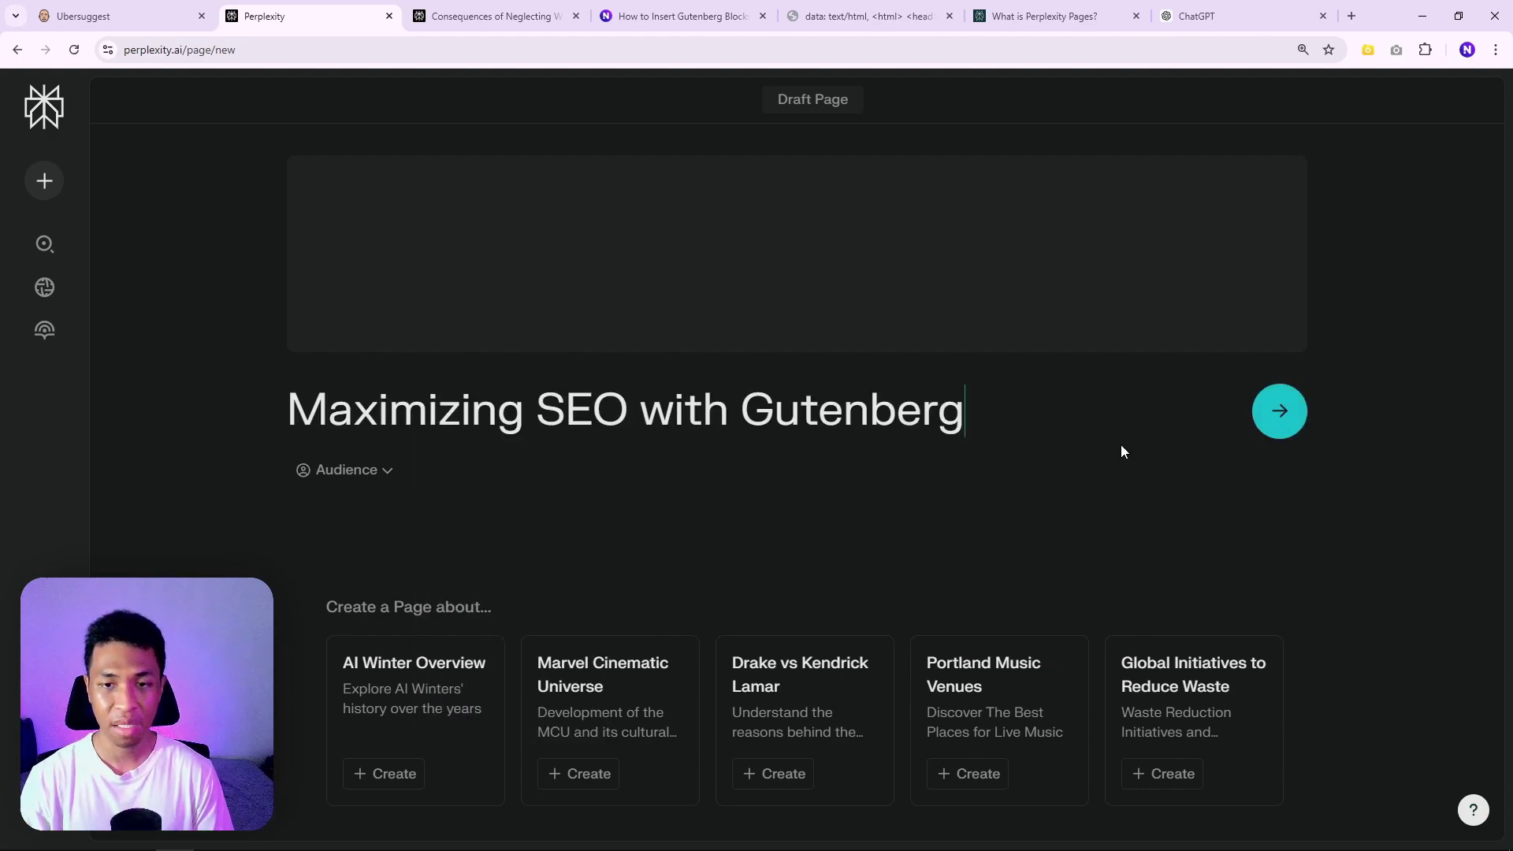
left_click(1283, 412)
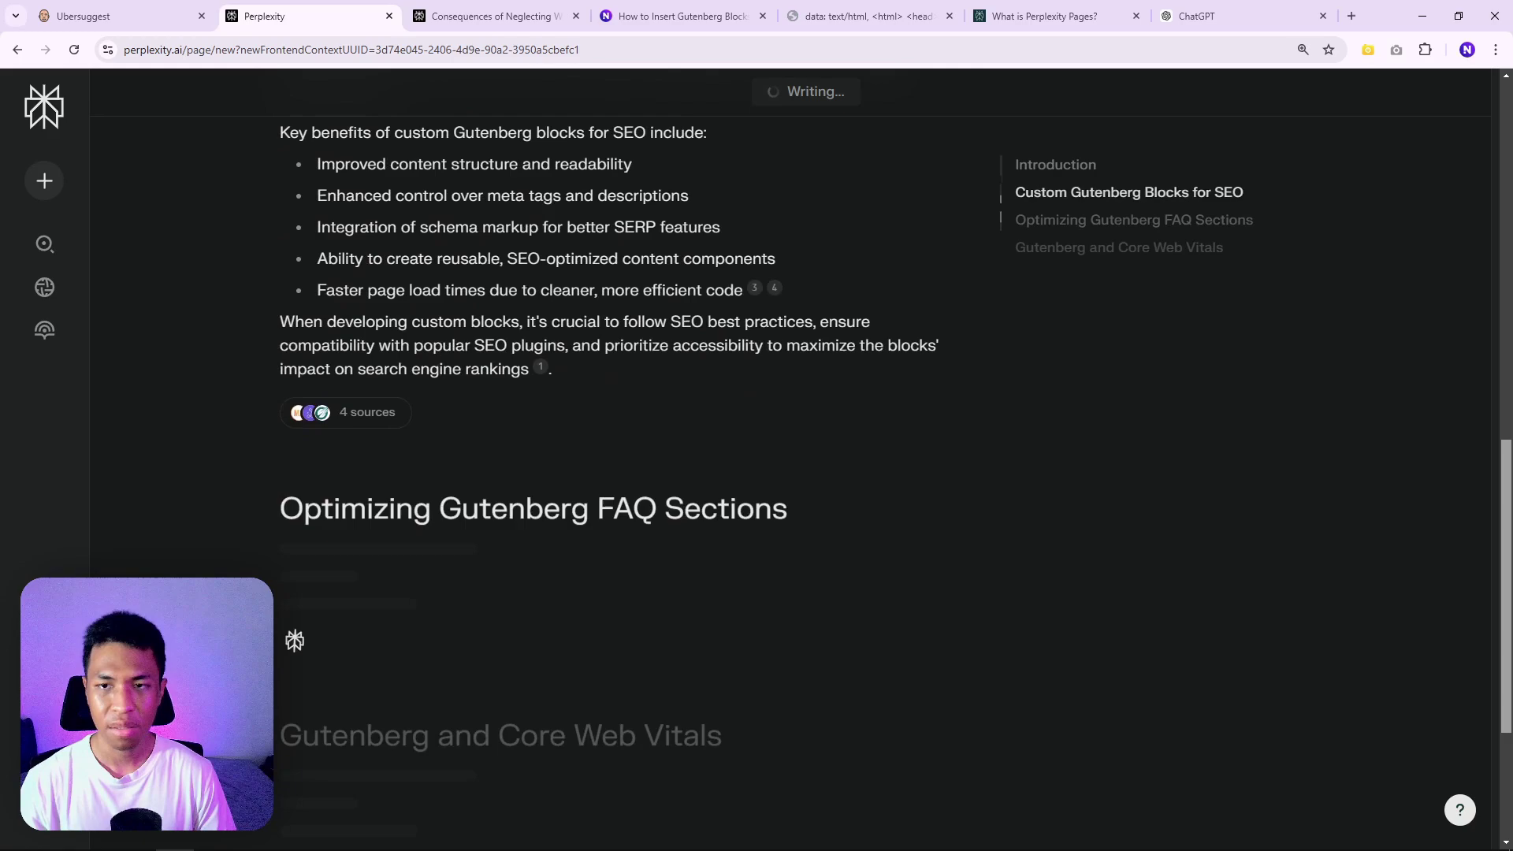
left_click_drag(1506, 186, 1490, 605)
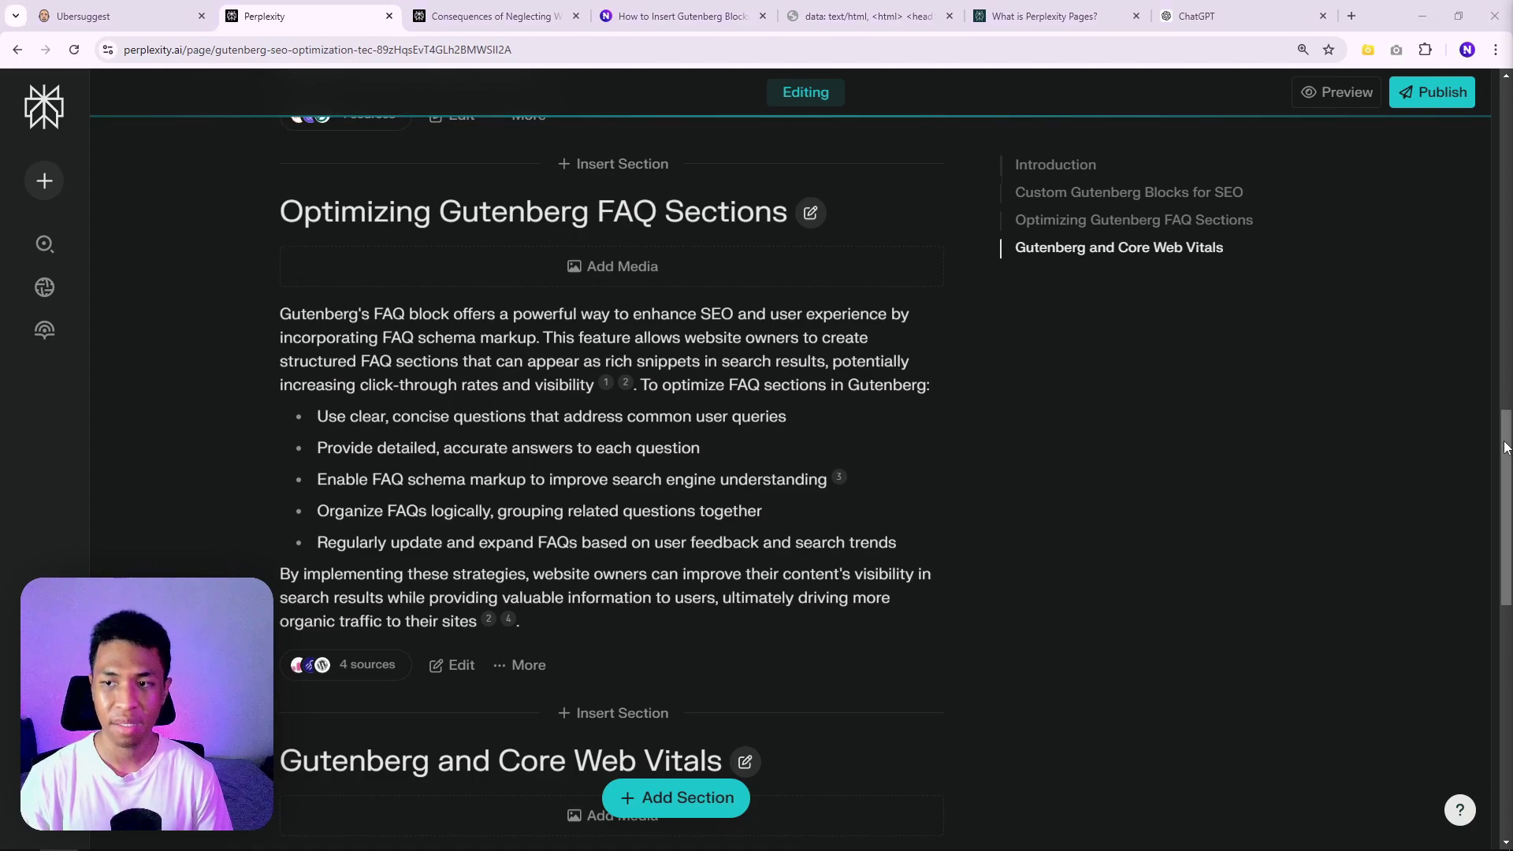
scroll(1222, 546, "down", 8)
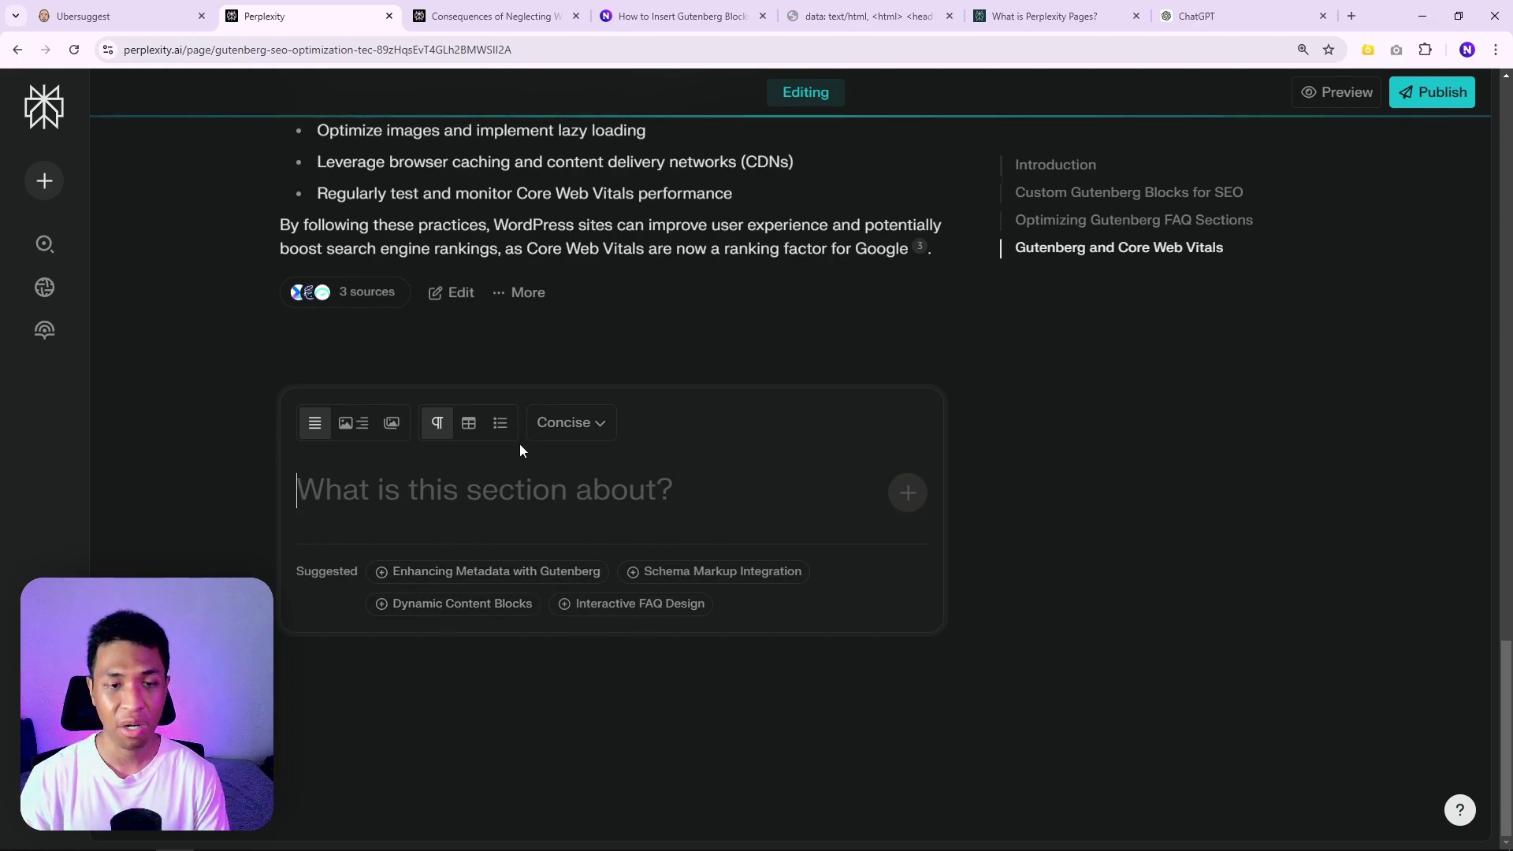
Check the section's length and list/paragraph options, then add the Schema Markup Integration section
left_click(603, 421)
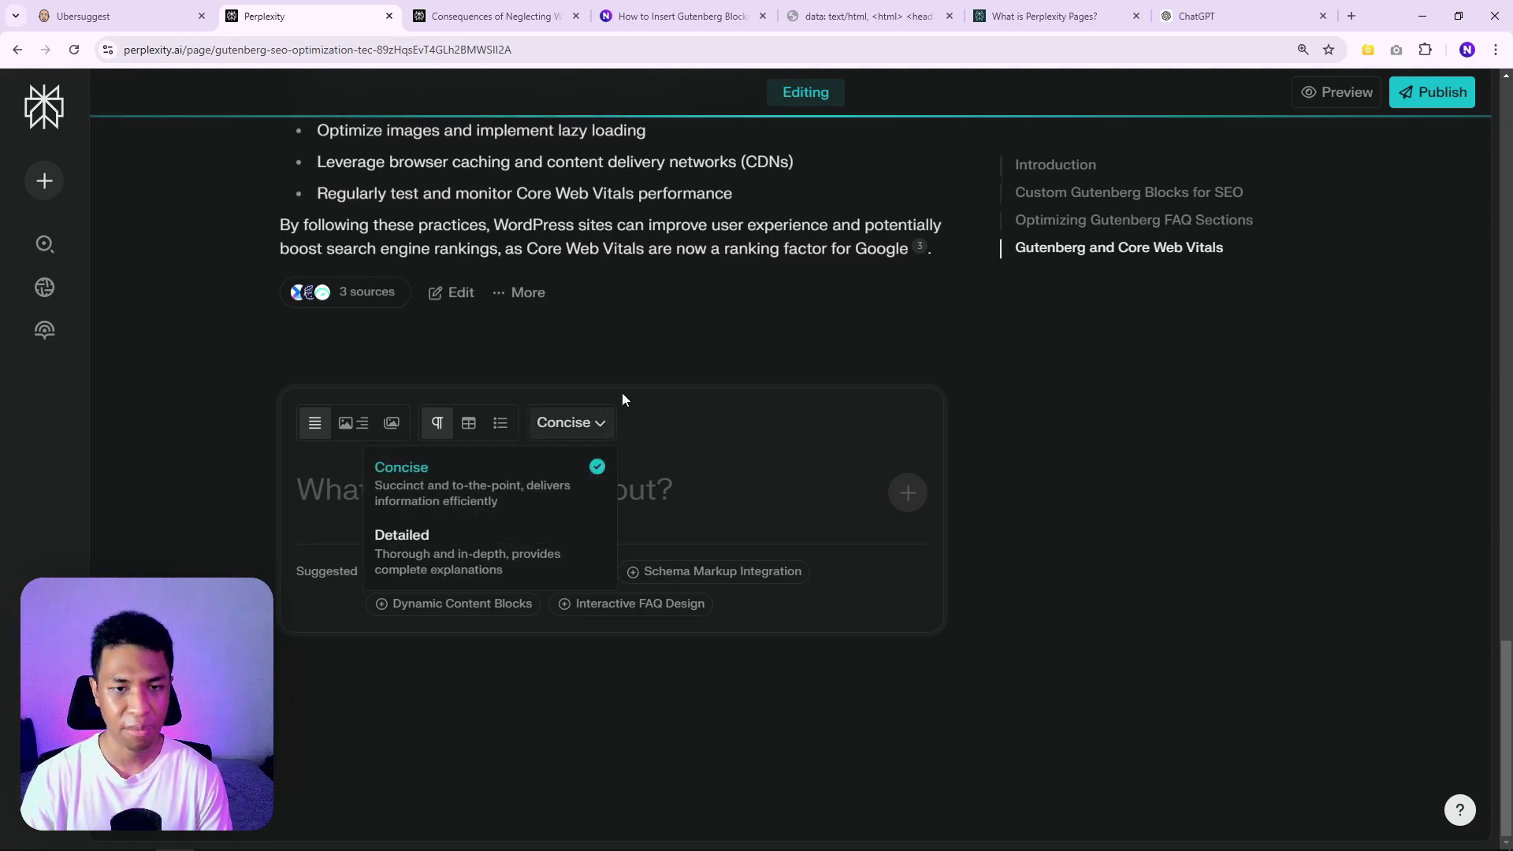
left_click(580, 425)
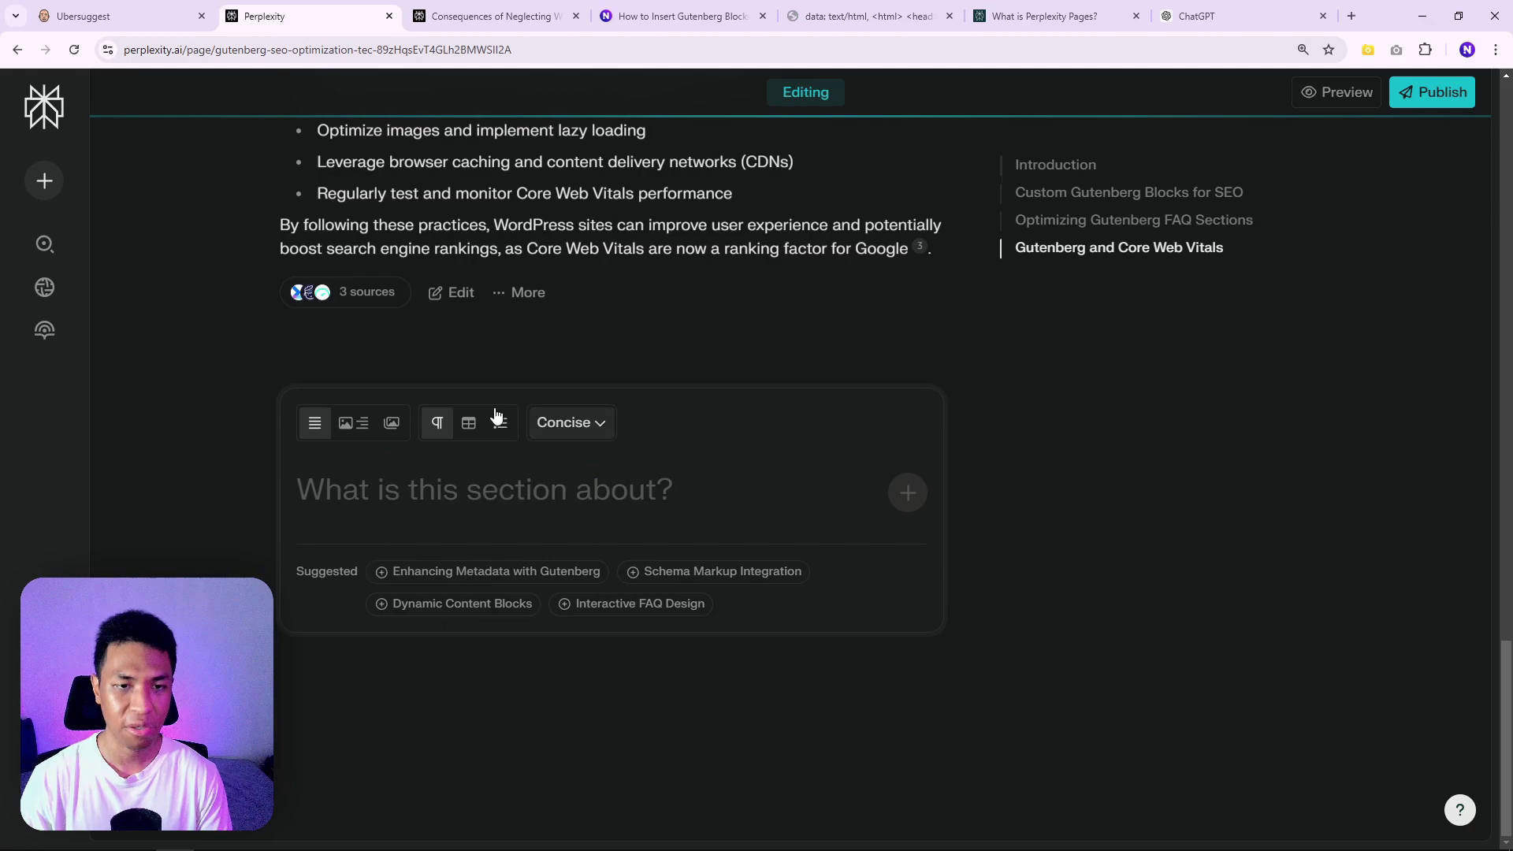
left_click(500, 423)
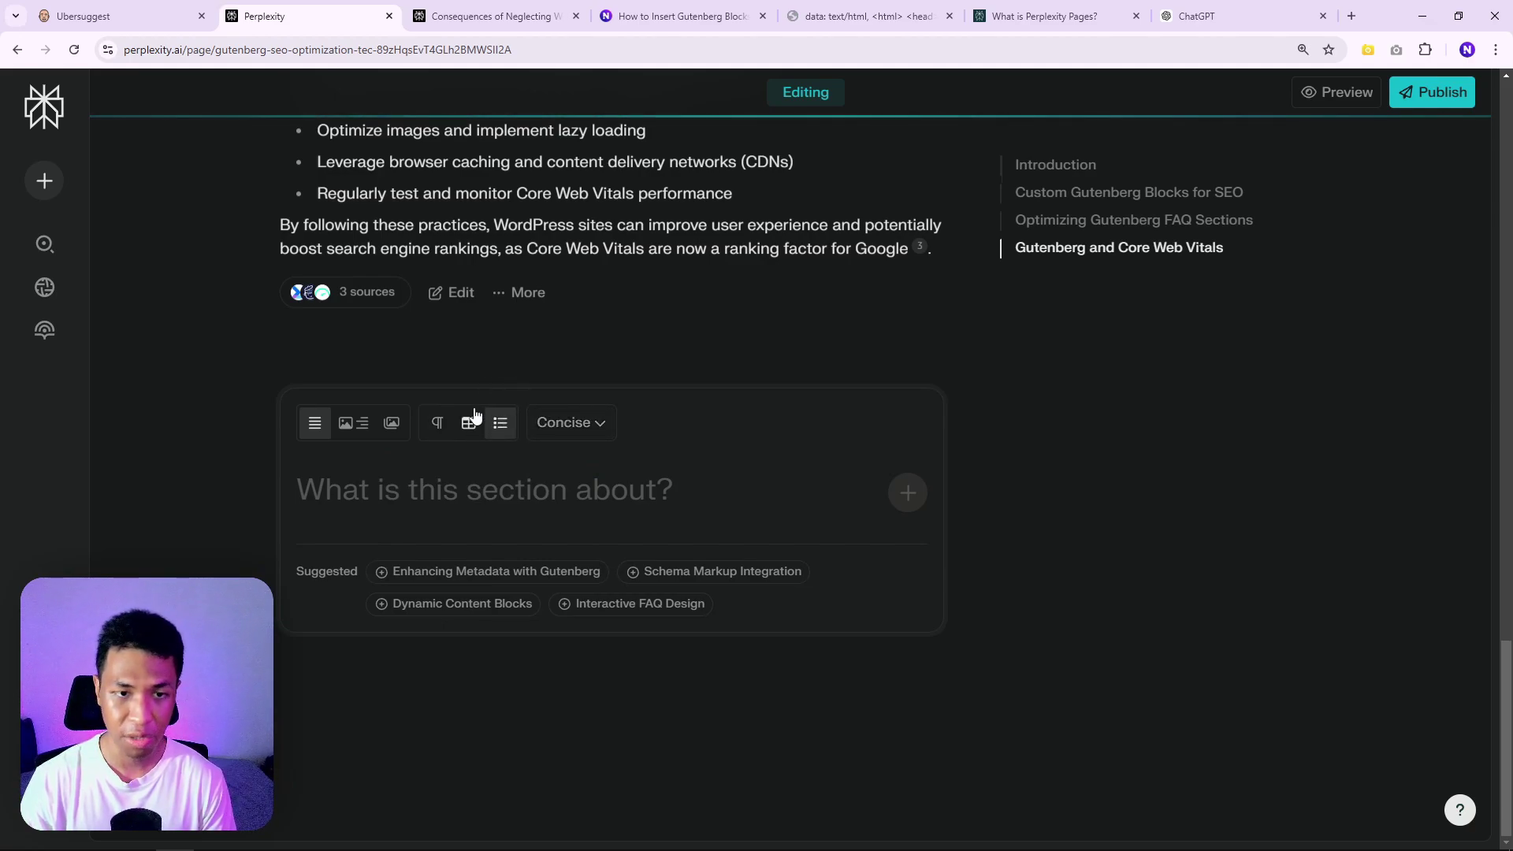
left_click(436, 426)
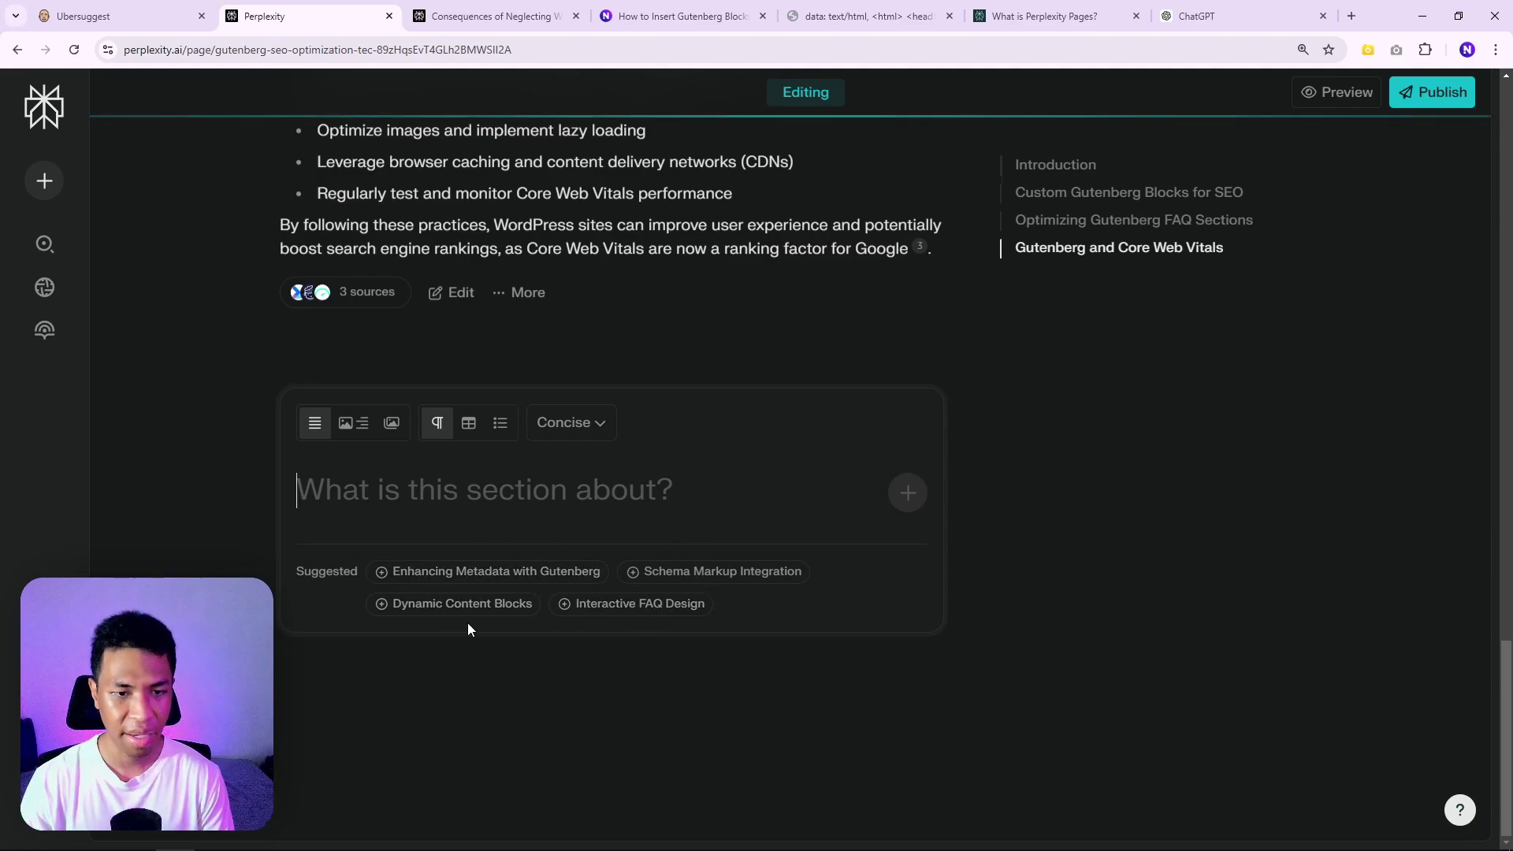
left_click(722, 572)
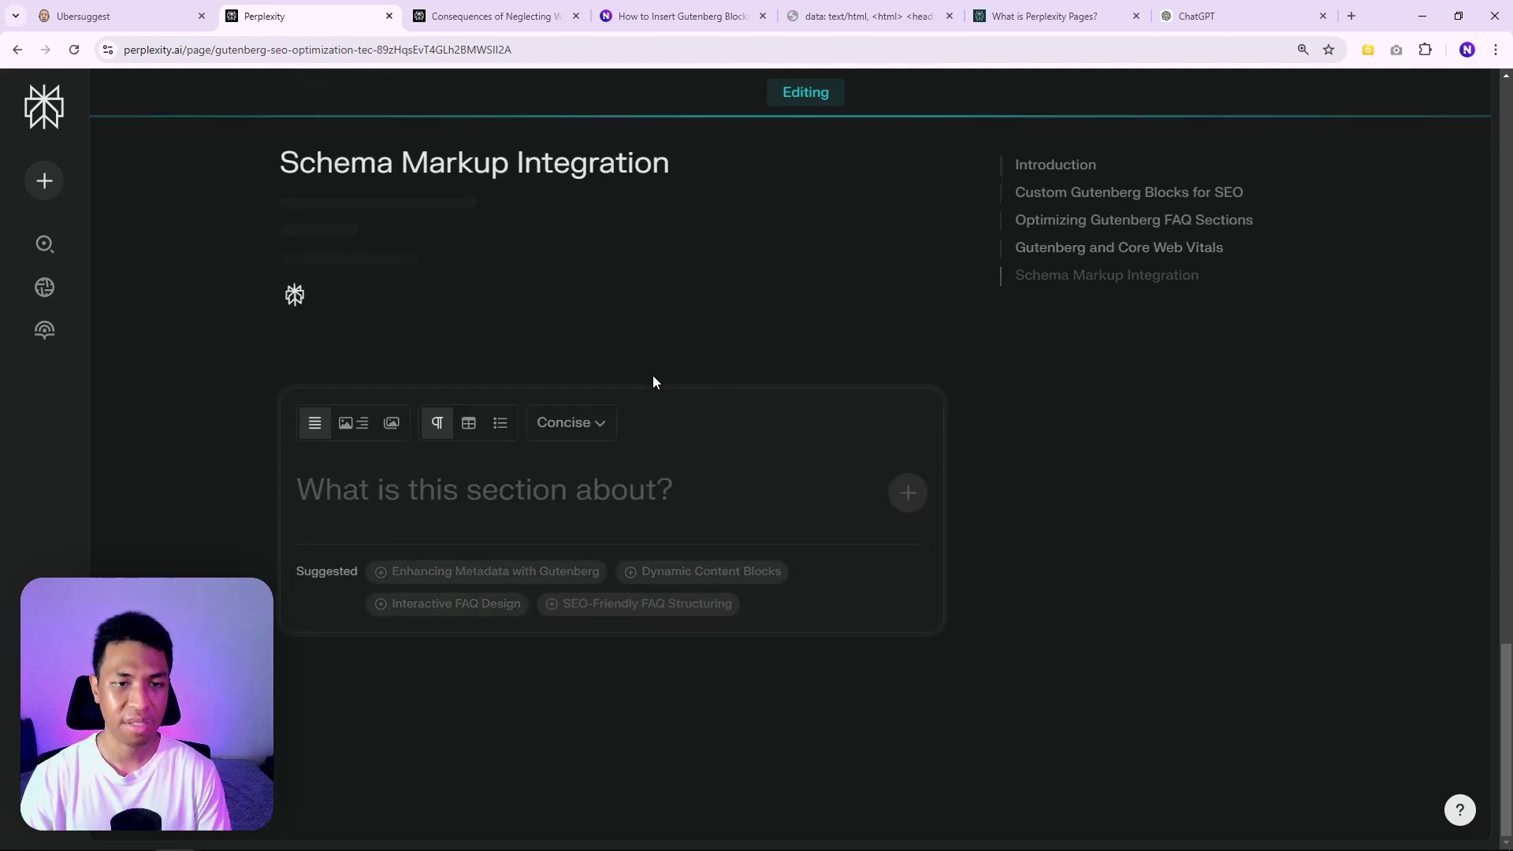
left_click_drag(1505, 716, 1487, 251)
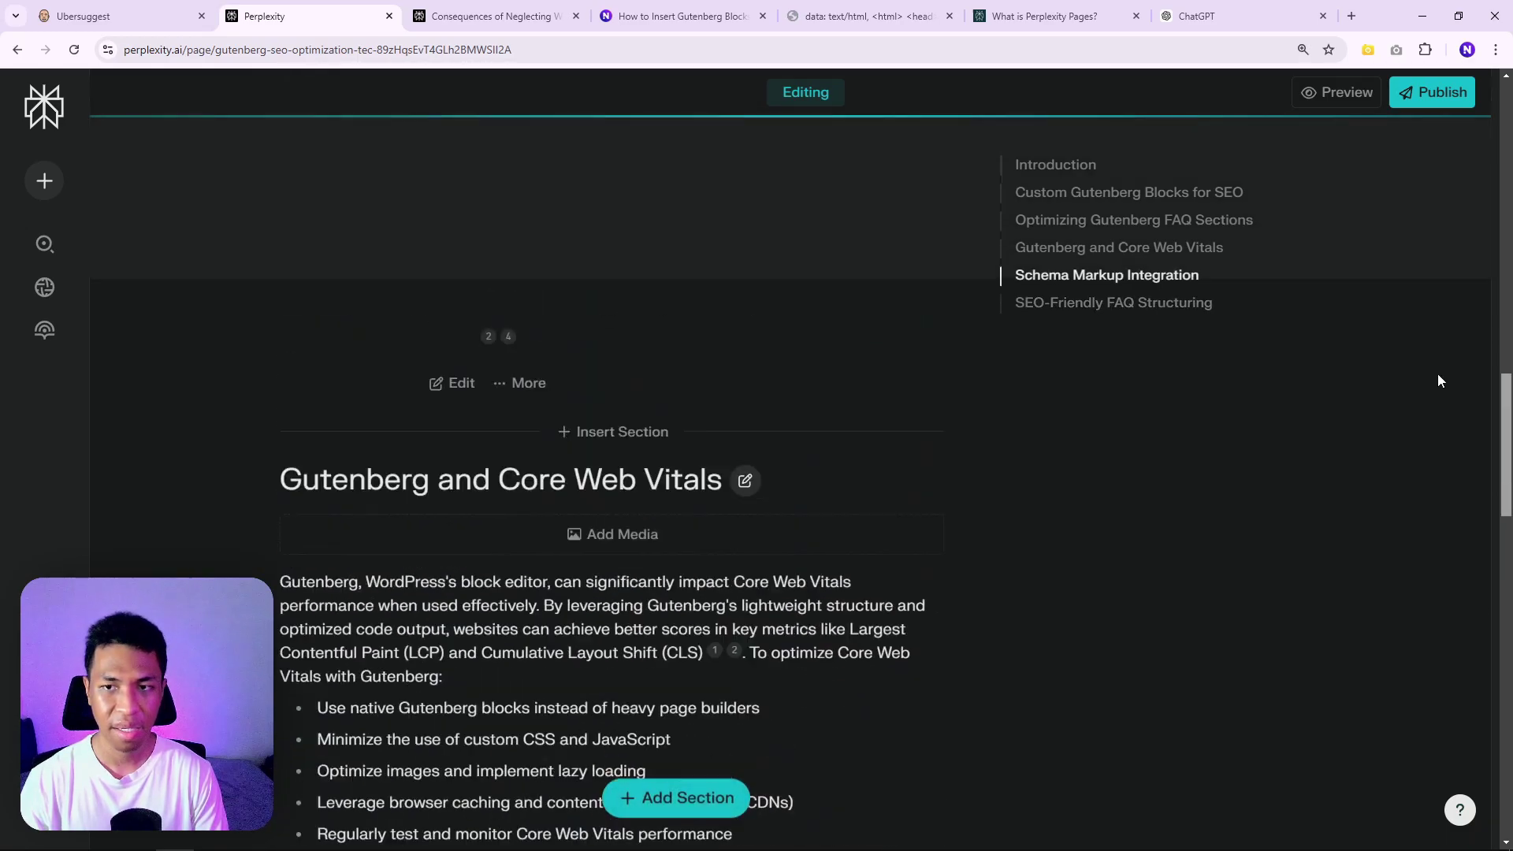
left_click_drag(1486, 251, 1479, 117)
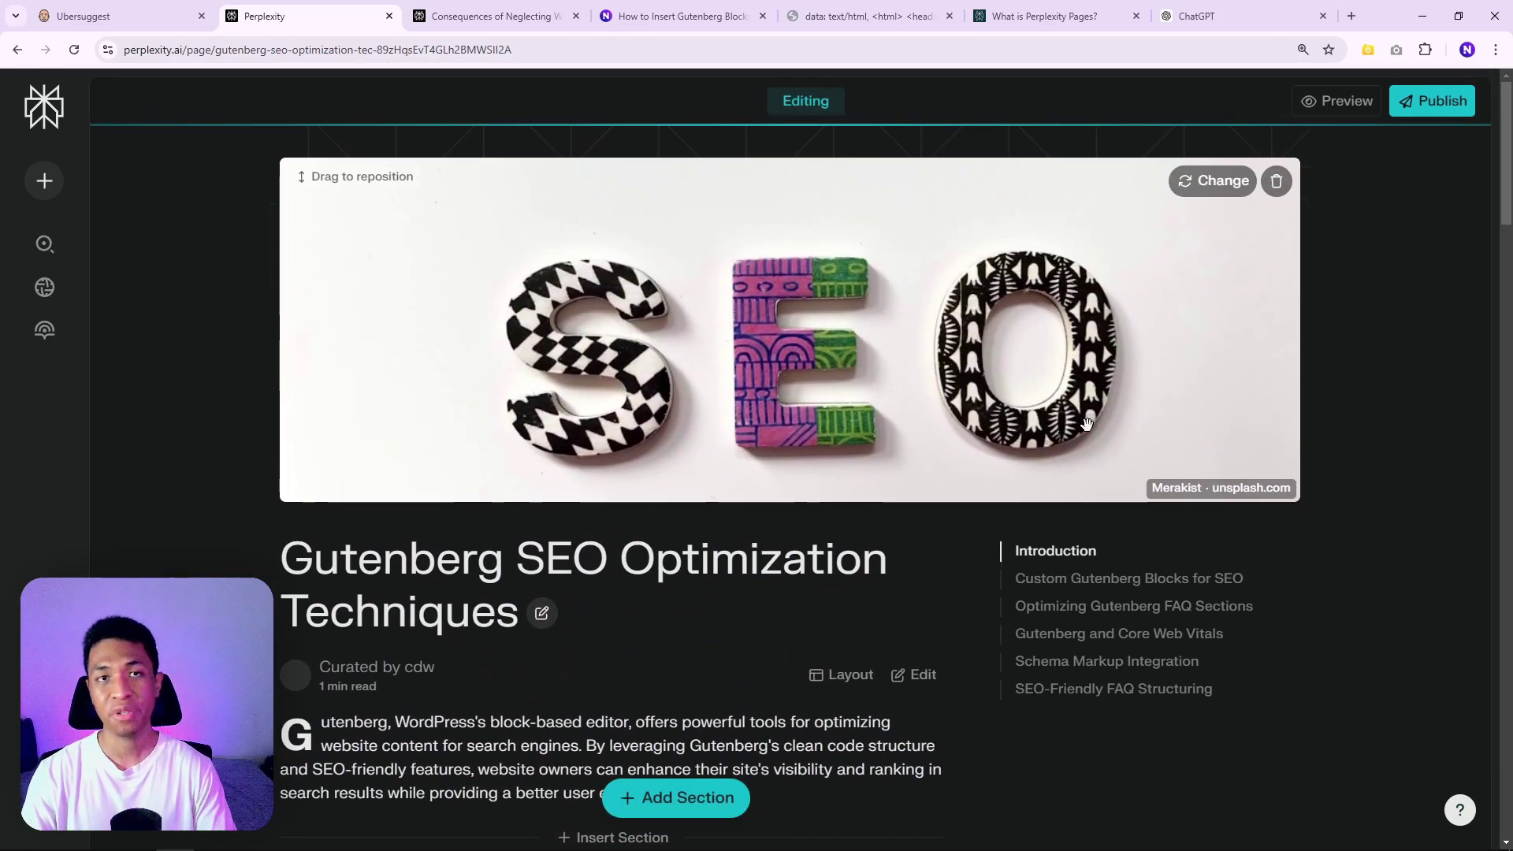
left_click_drag(1506, 143, 1498, 277)
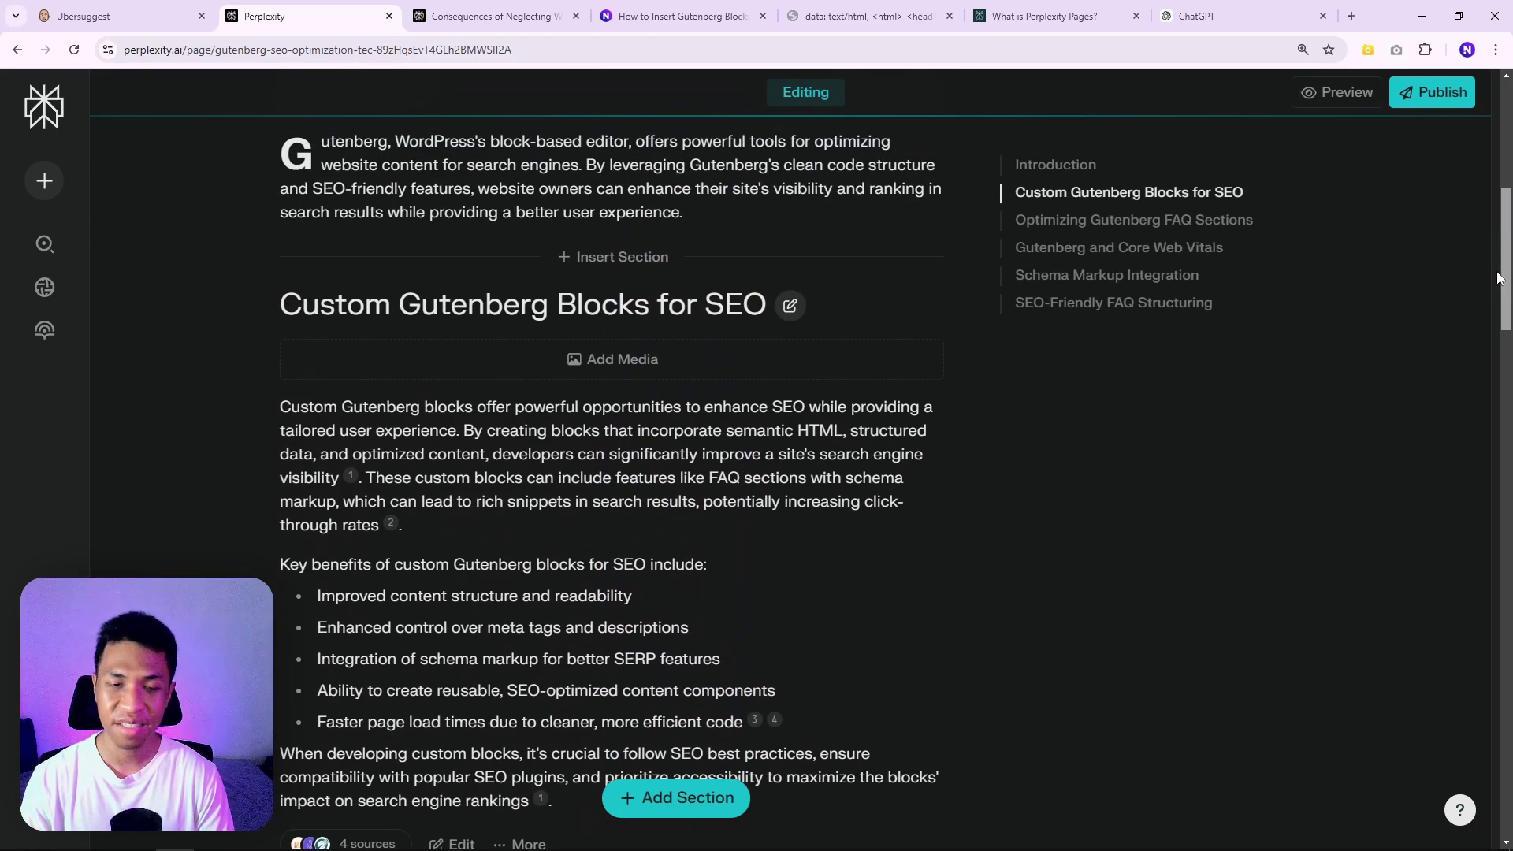
scroll(1499, 277, "down", 1)
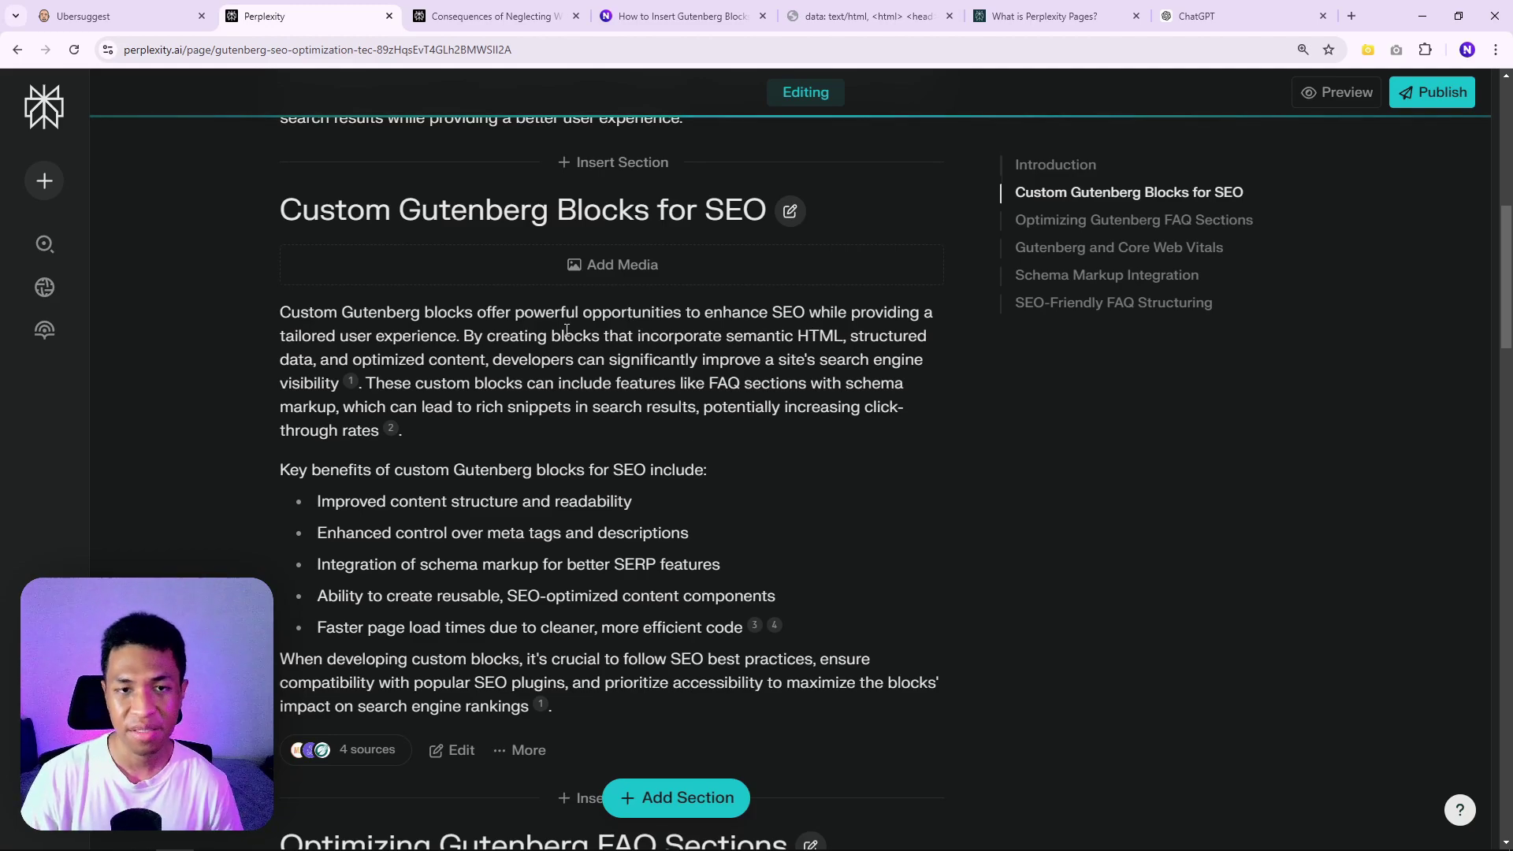
Add a Gutenberg SEO image to Custom Gutenberg Blocks for SEO and bring up its replacement options
left_click(656, 266)
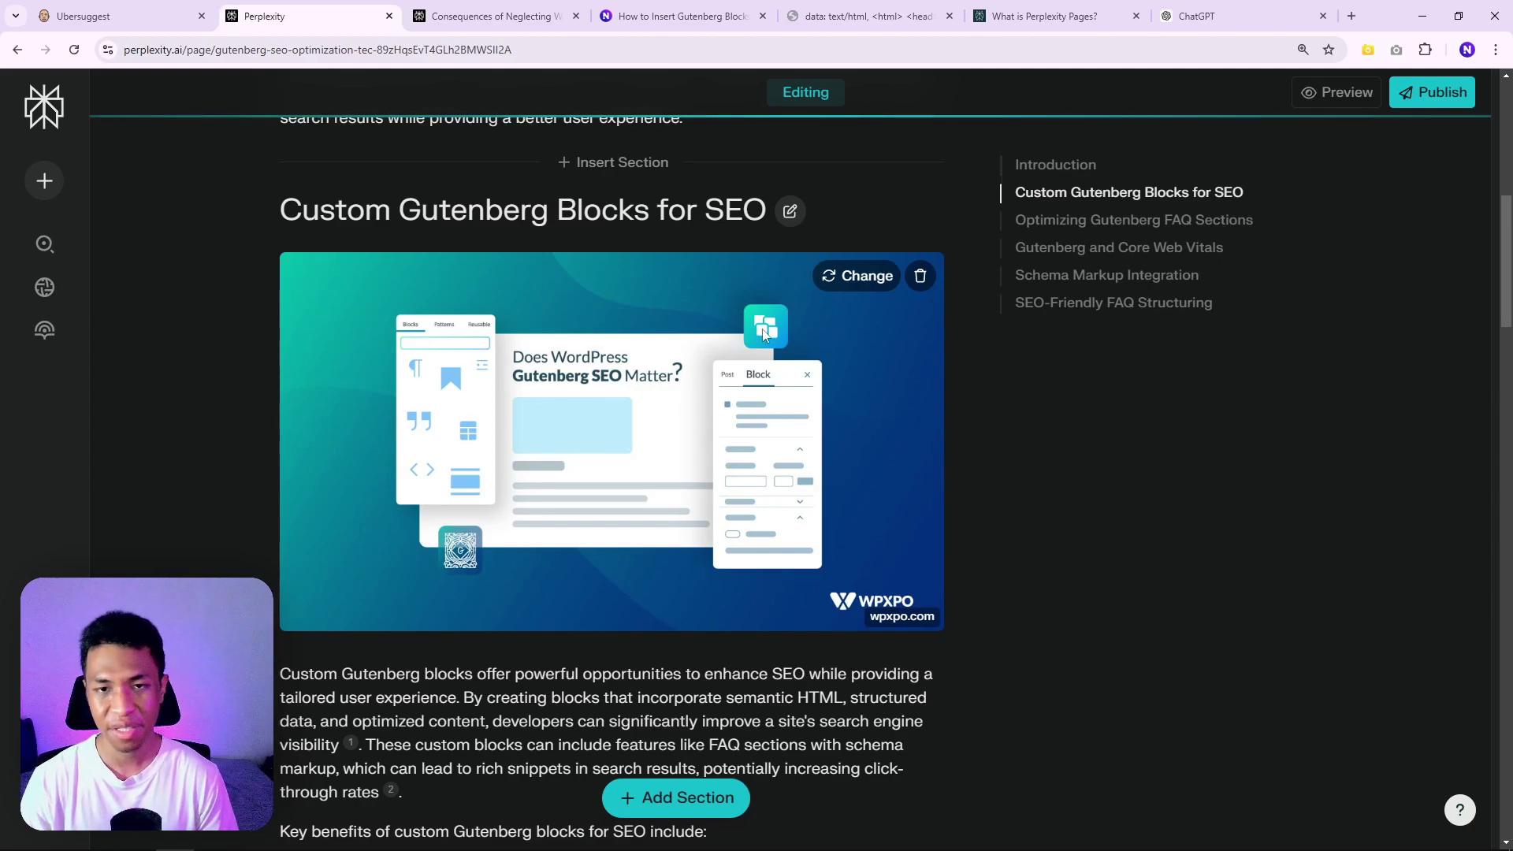
left_click(853, 276)
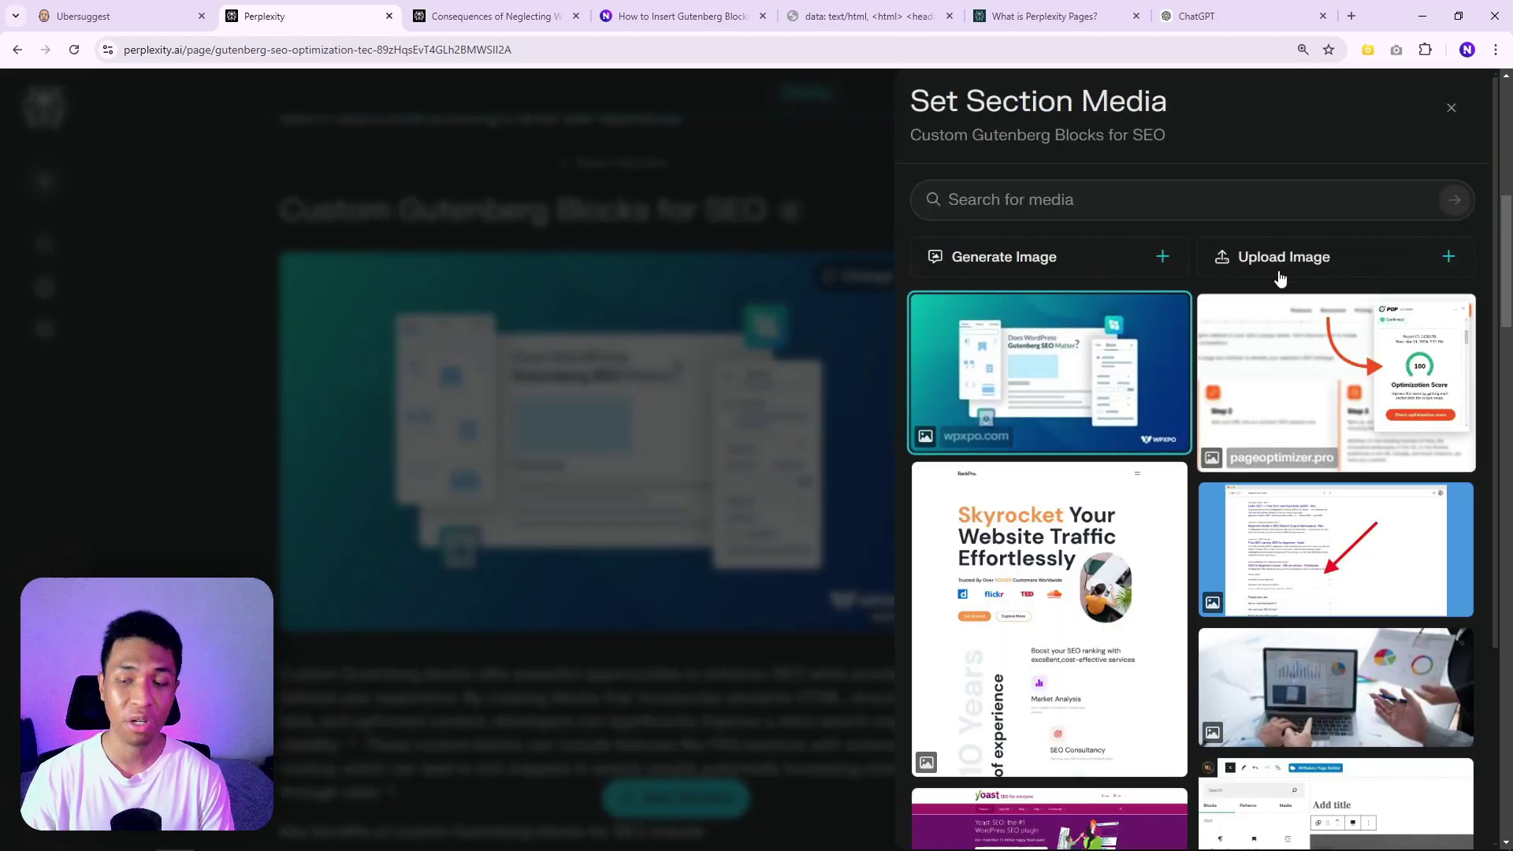
Generate an illustration-style section image, then jump to the SEO-Friendly FAQ Structuring entry
left_click(1006, 261)
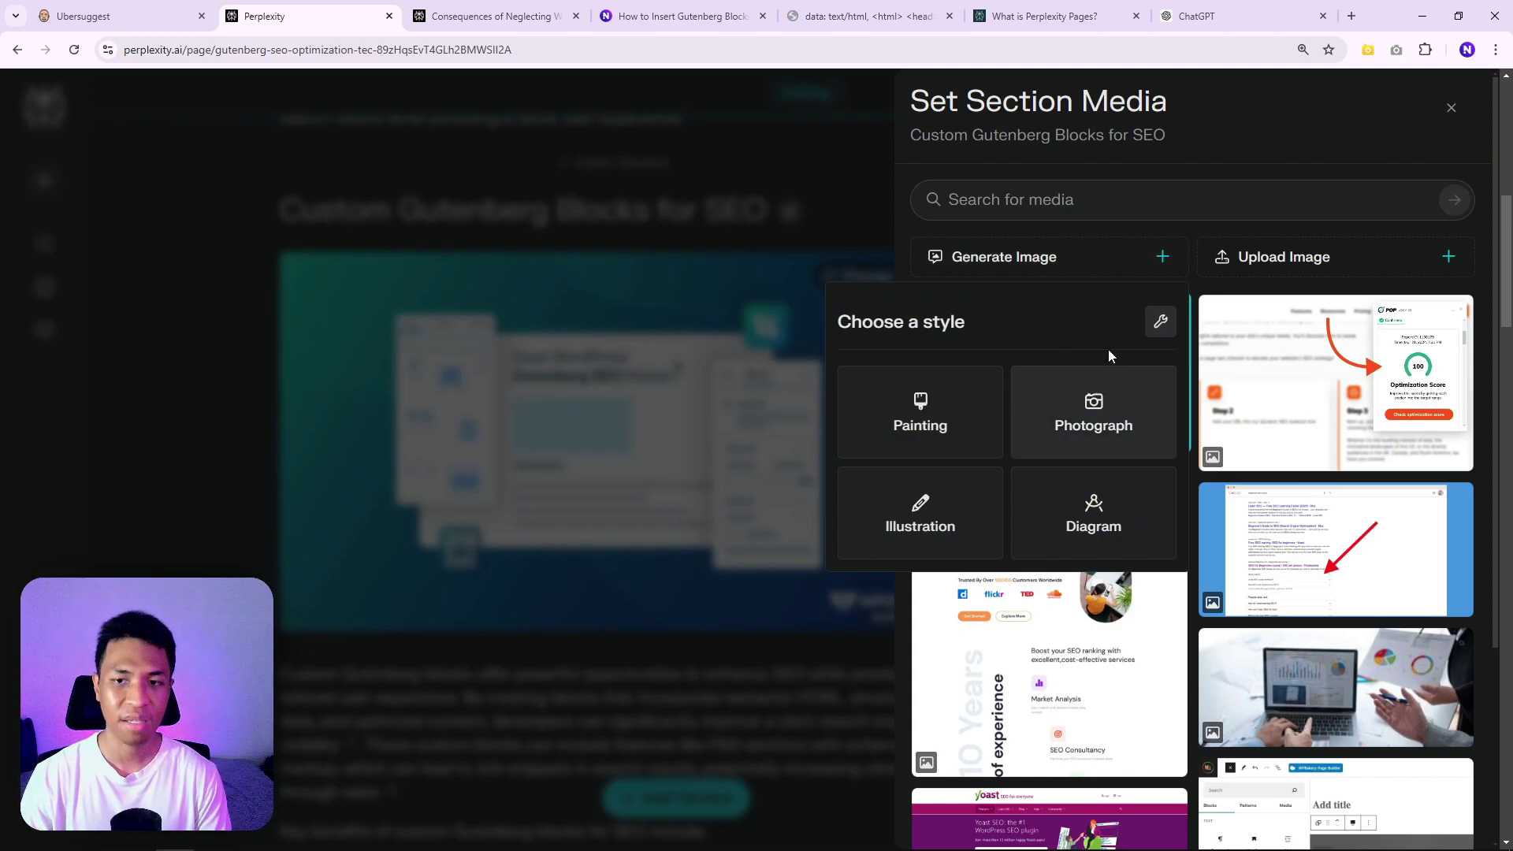
left_click(935, 506)
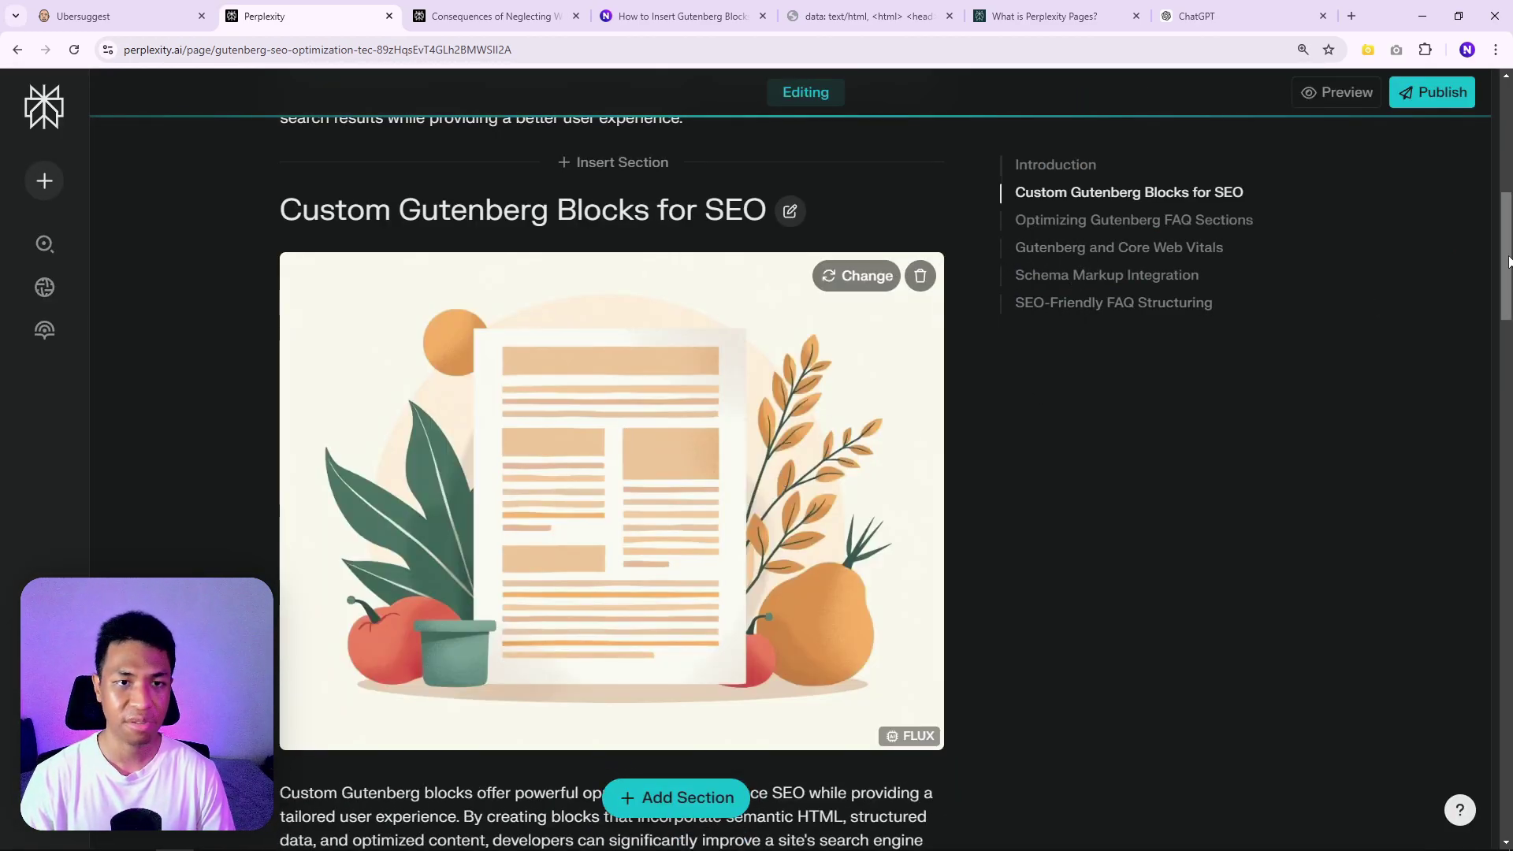
scroll(623, 304, "down", 10)
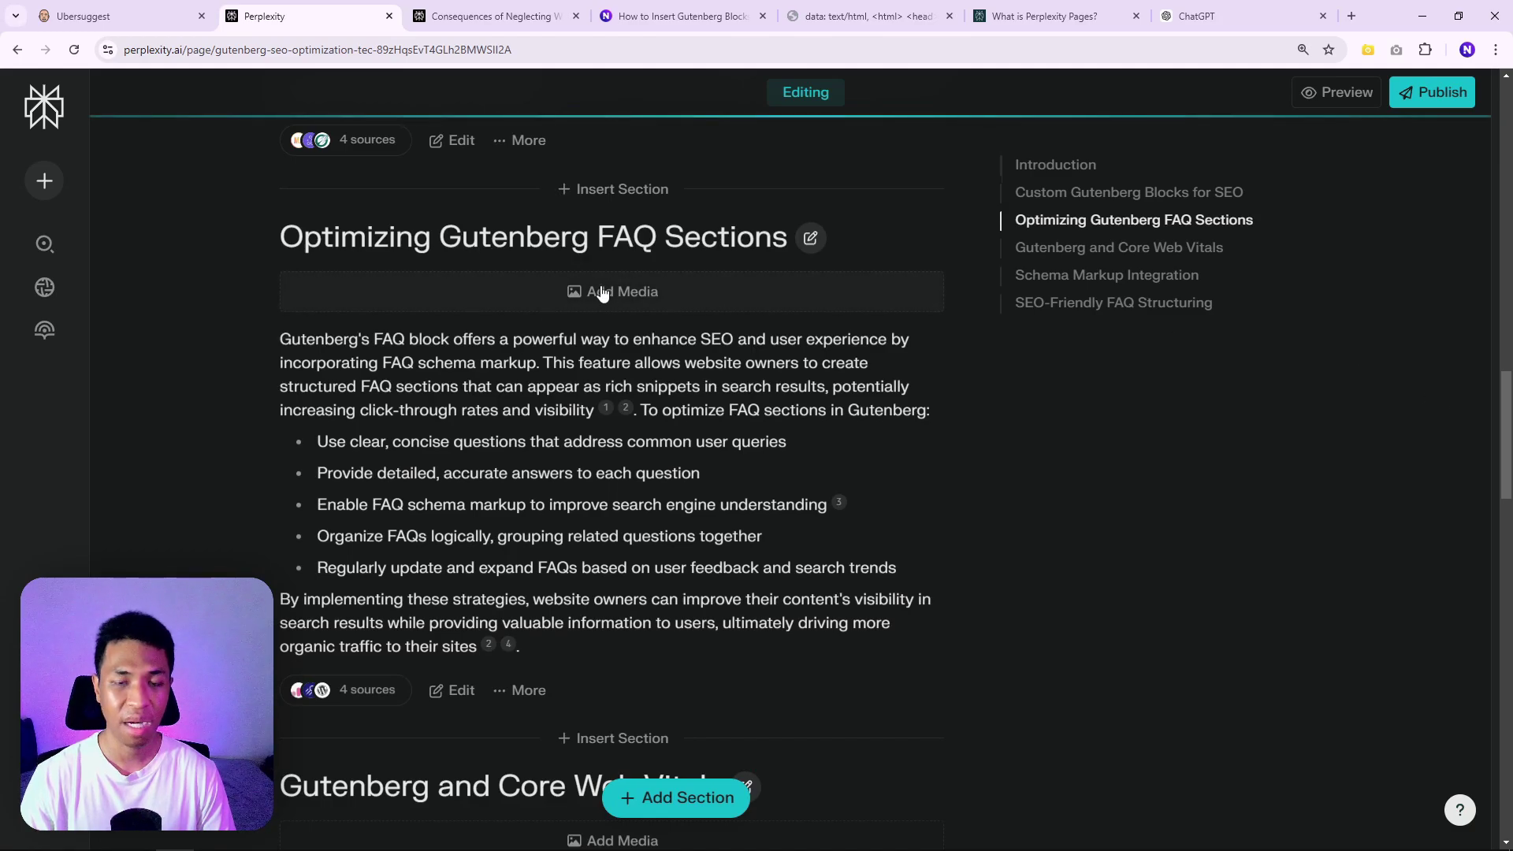
left_click(1095, 303)
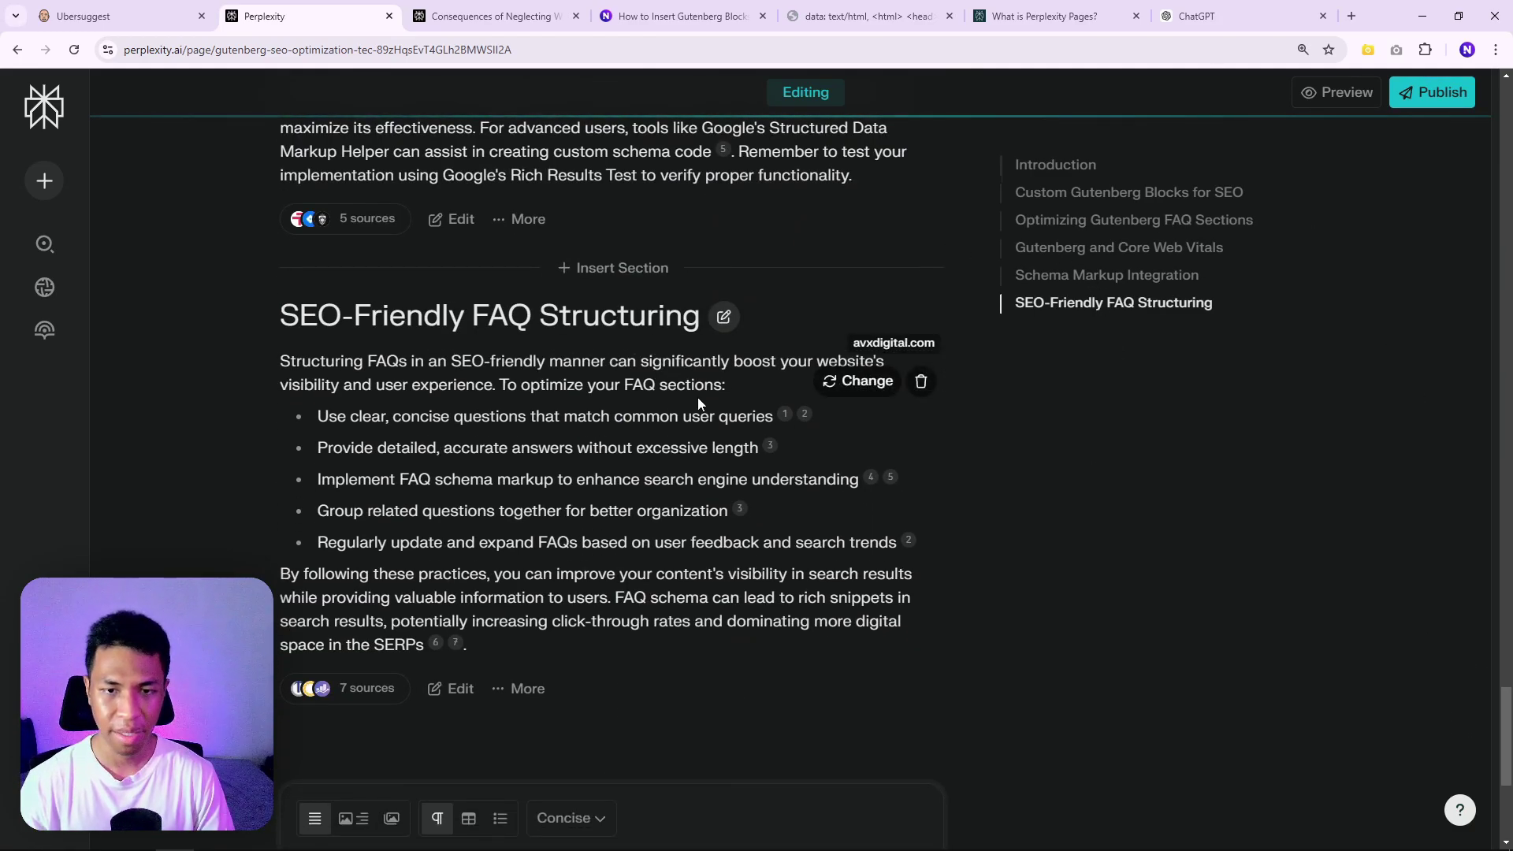
left_click_drag(1505, 733, 1469, 124)
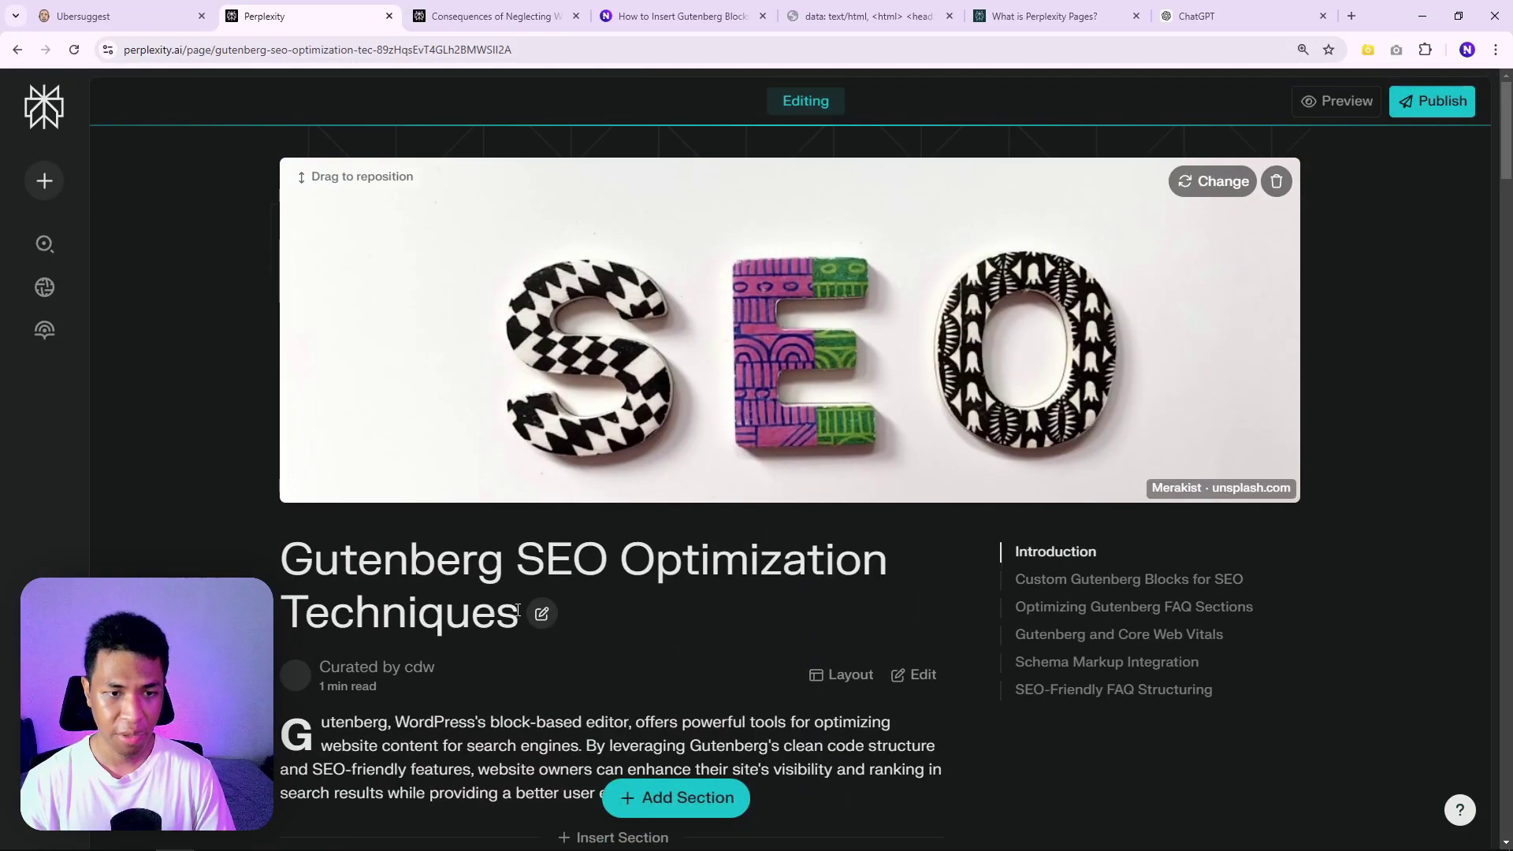
Replace the existing Page title with 'The Best Gutenberg Editor Tips for SEO Articles' in Edit Page Title
left_click(543, 614)
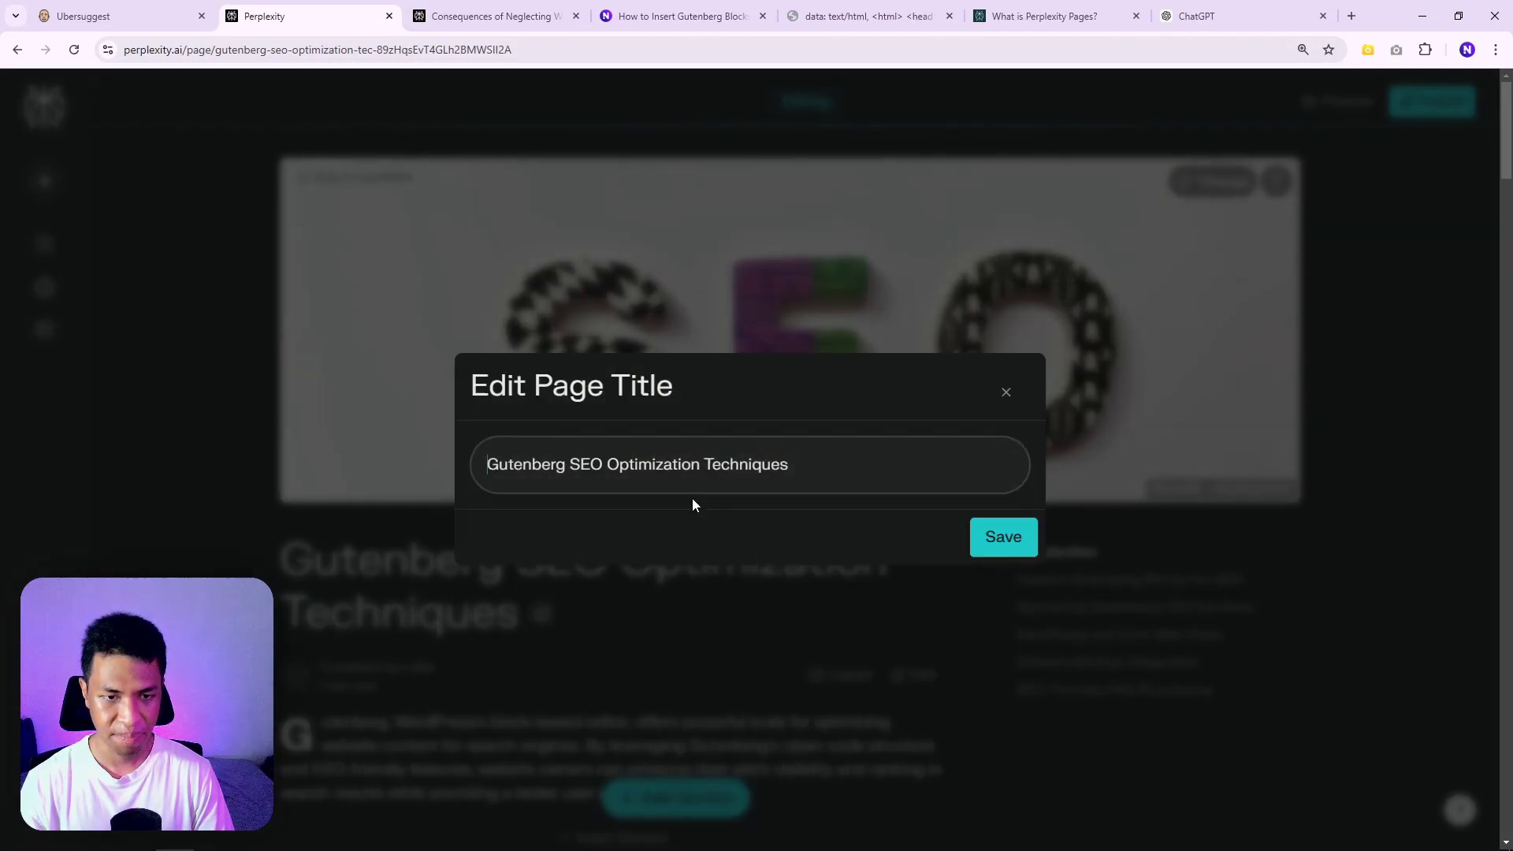
key("ctrl+a")
type("The")
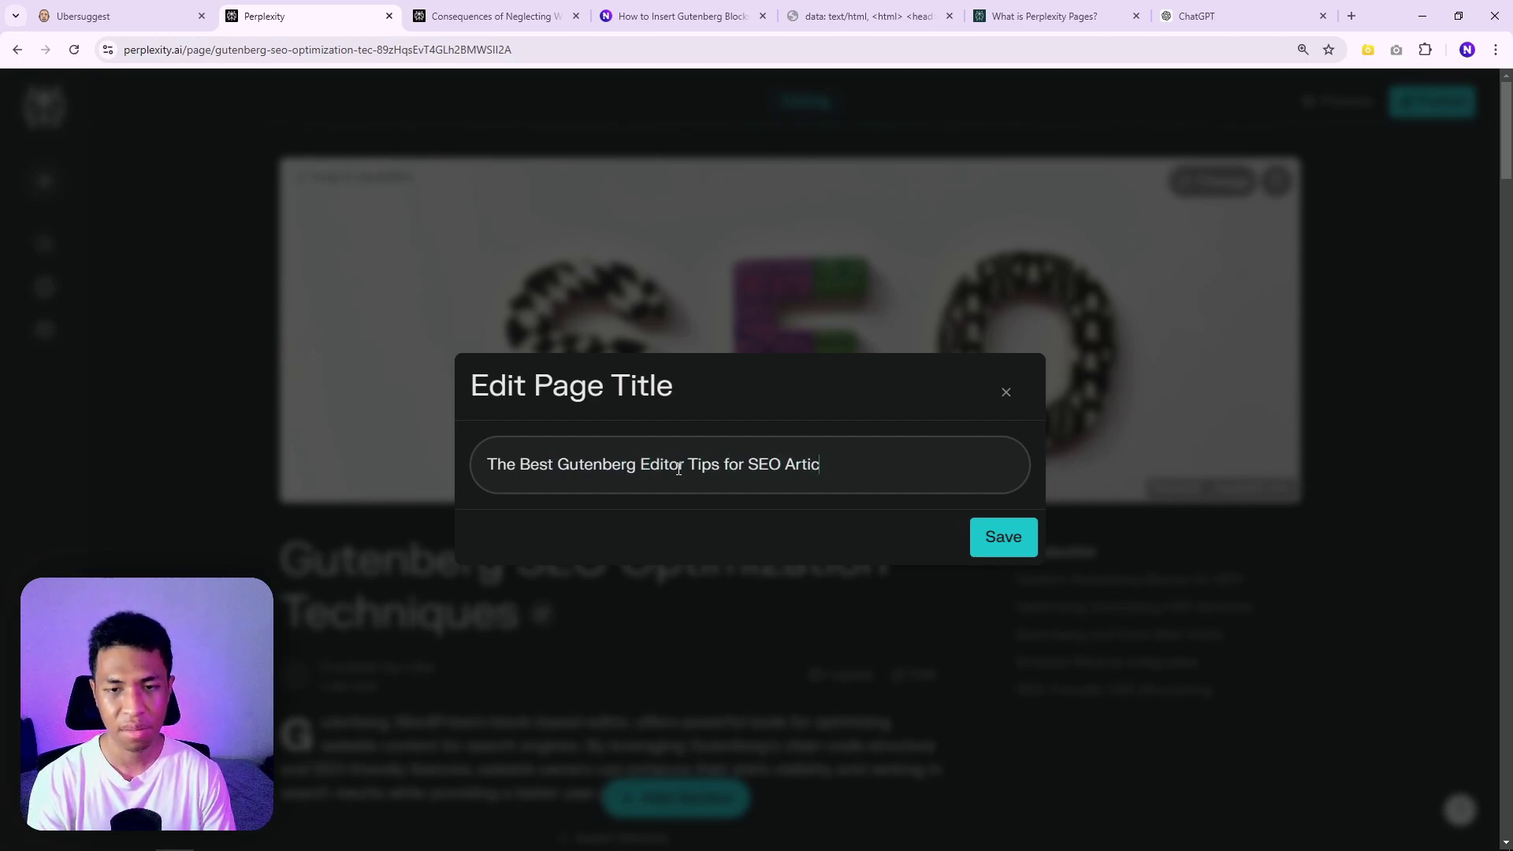
key("Return")
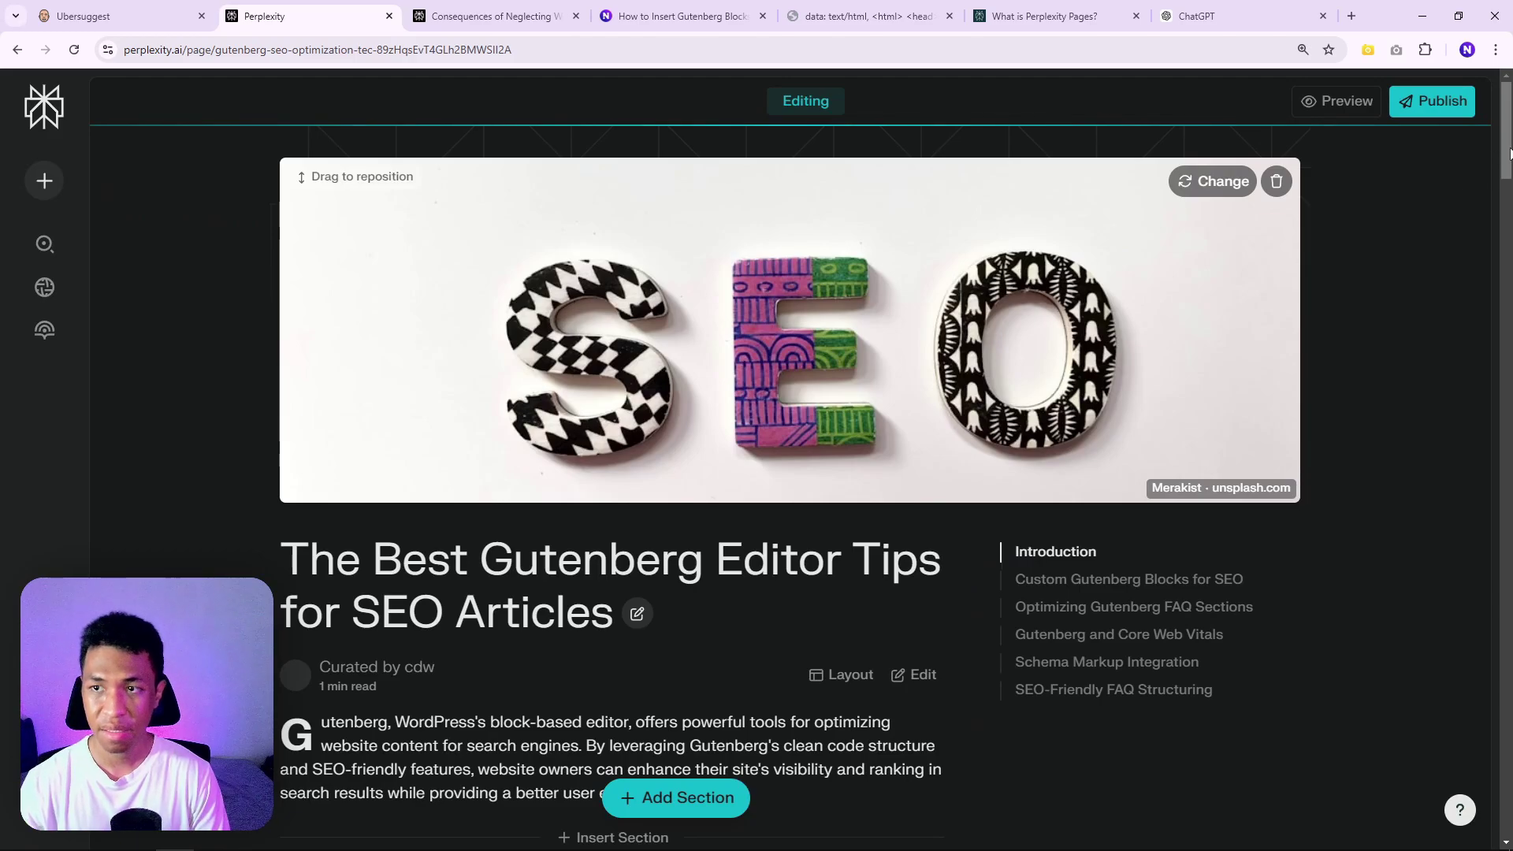
scroll(1509, 183, "down", 2)
scroll(1510, 183, "down", 4)
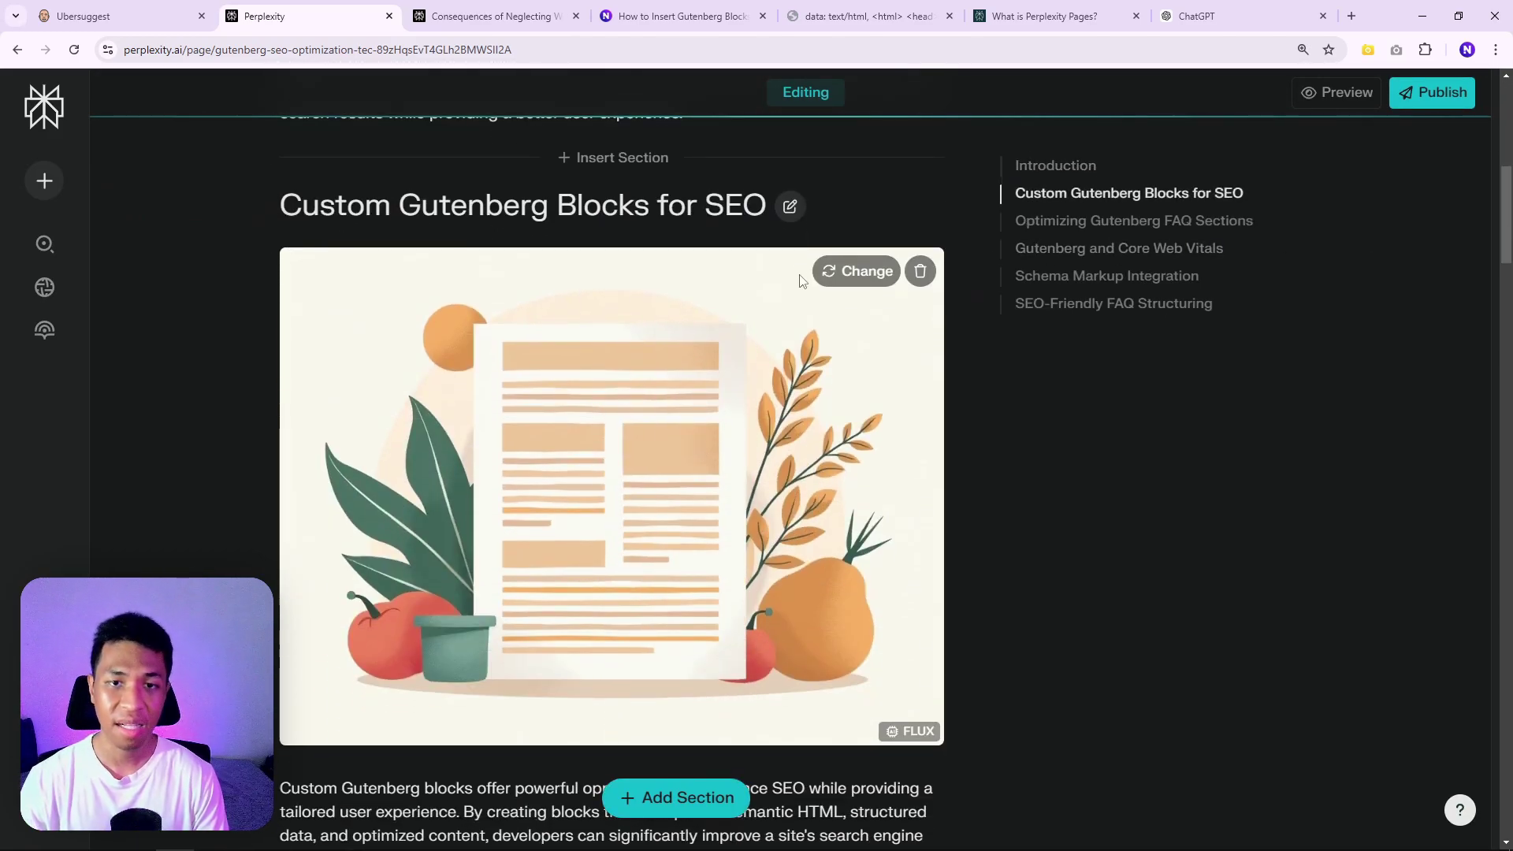
Open and close a section title editor without changes, then select the detailed-answers bullet text
left_click(790, 208)
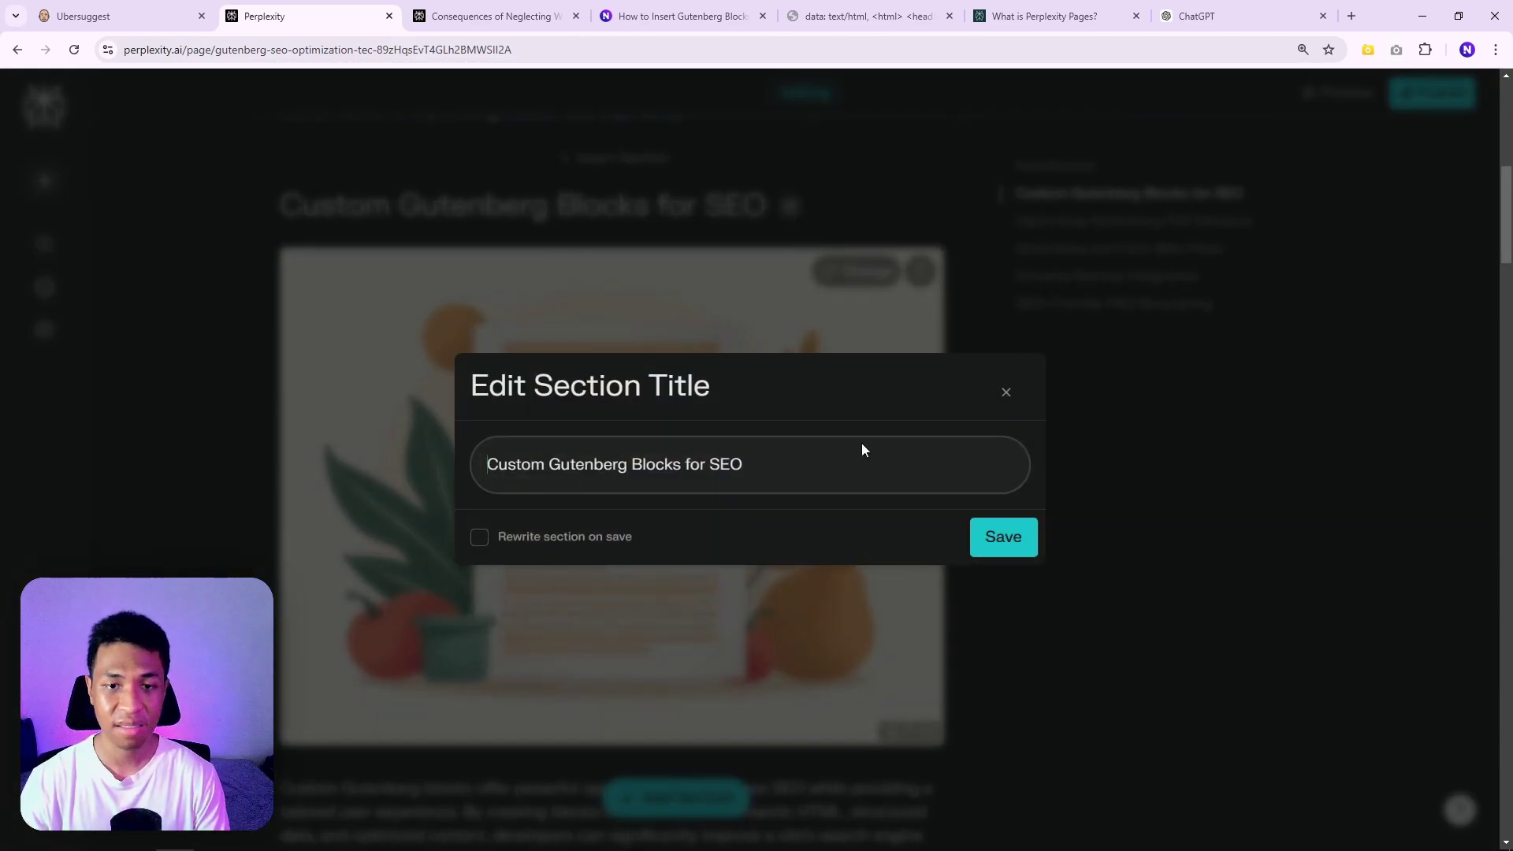
left_click(1006, 392)
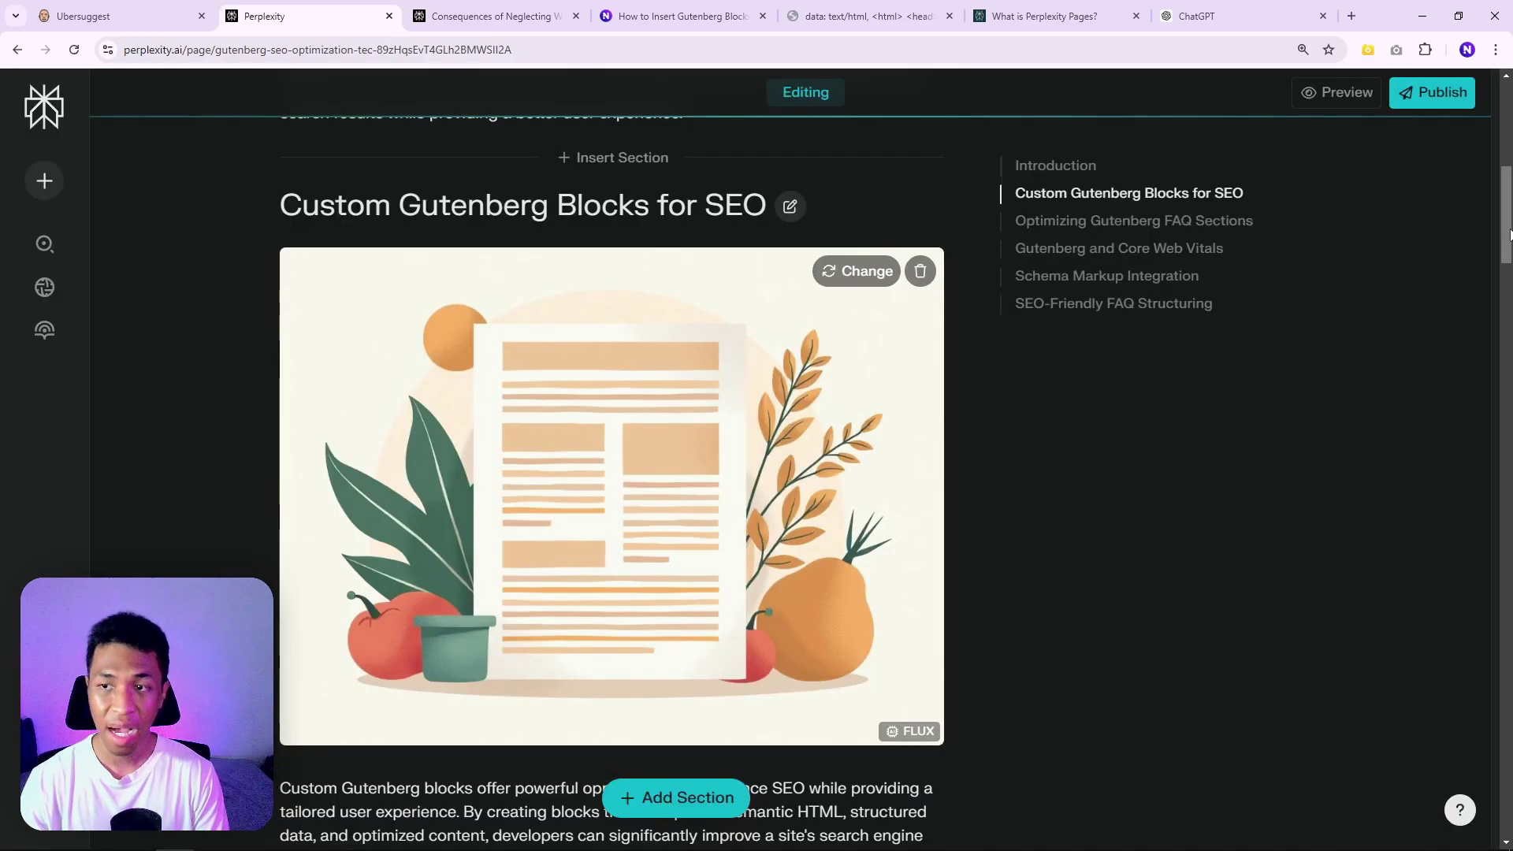
scroll(1509, 249, "down", 1)
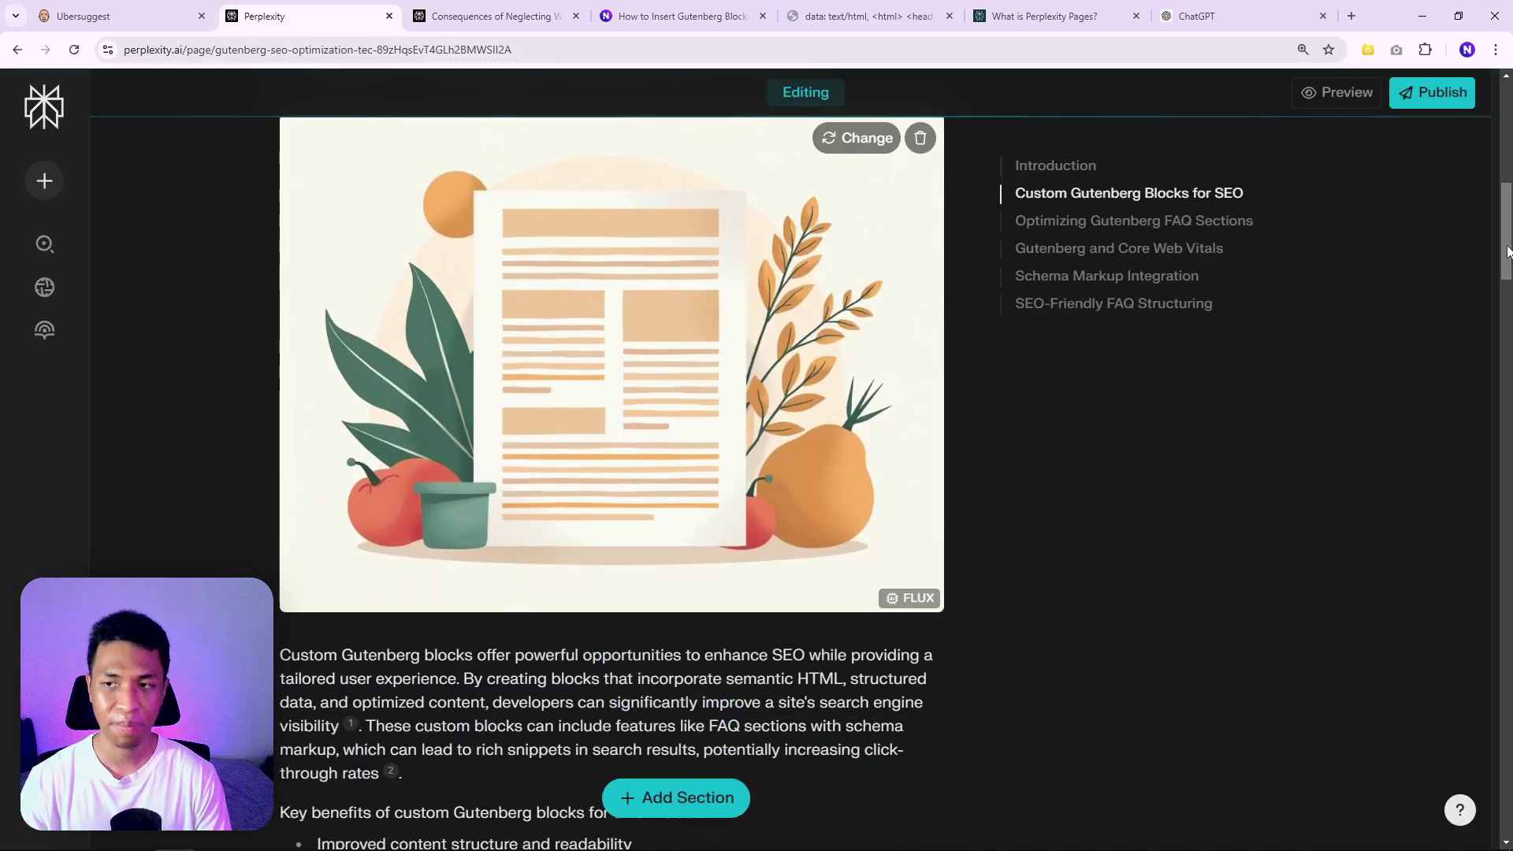
left_click_drag(1509, 249, 1473, 729)
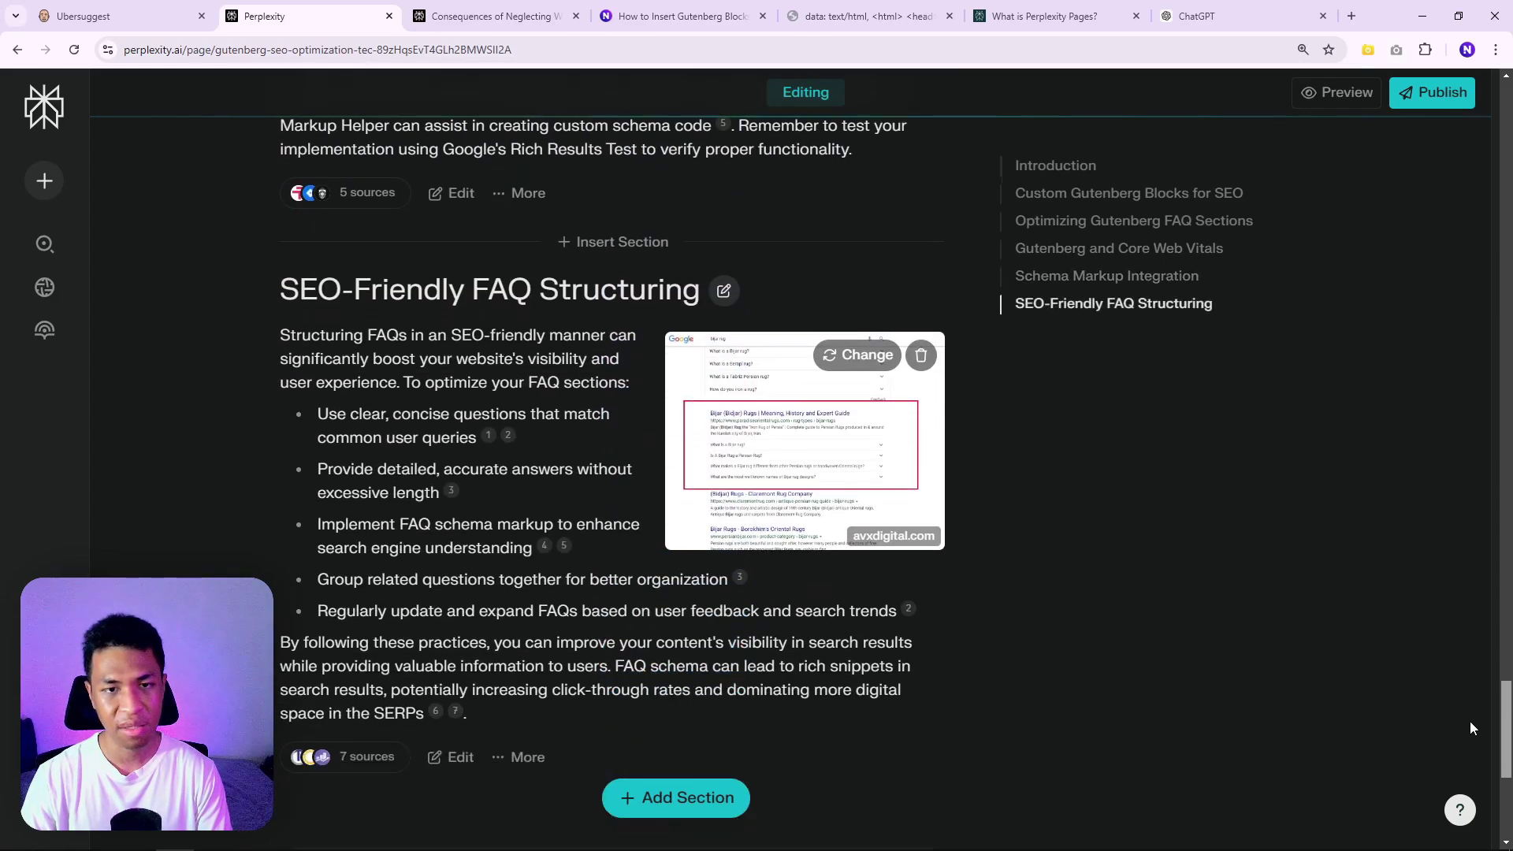
scroll(1466, 721, "down", 1)
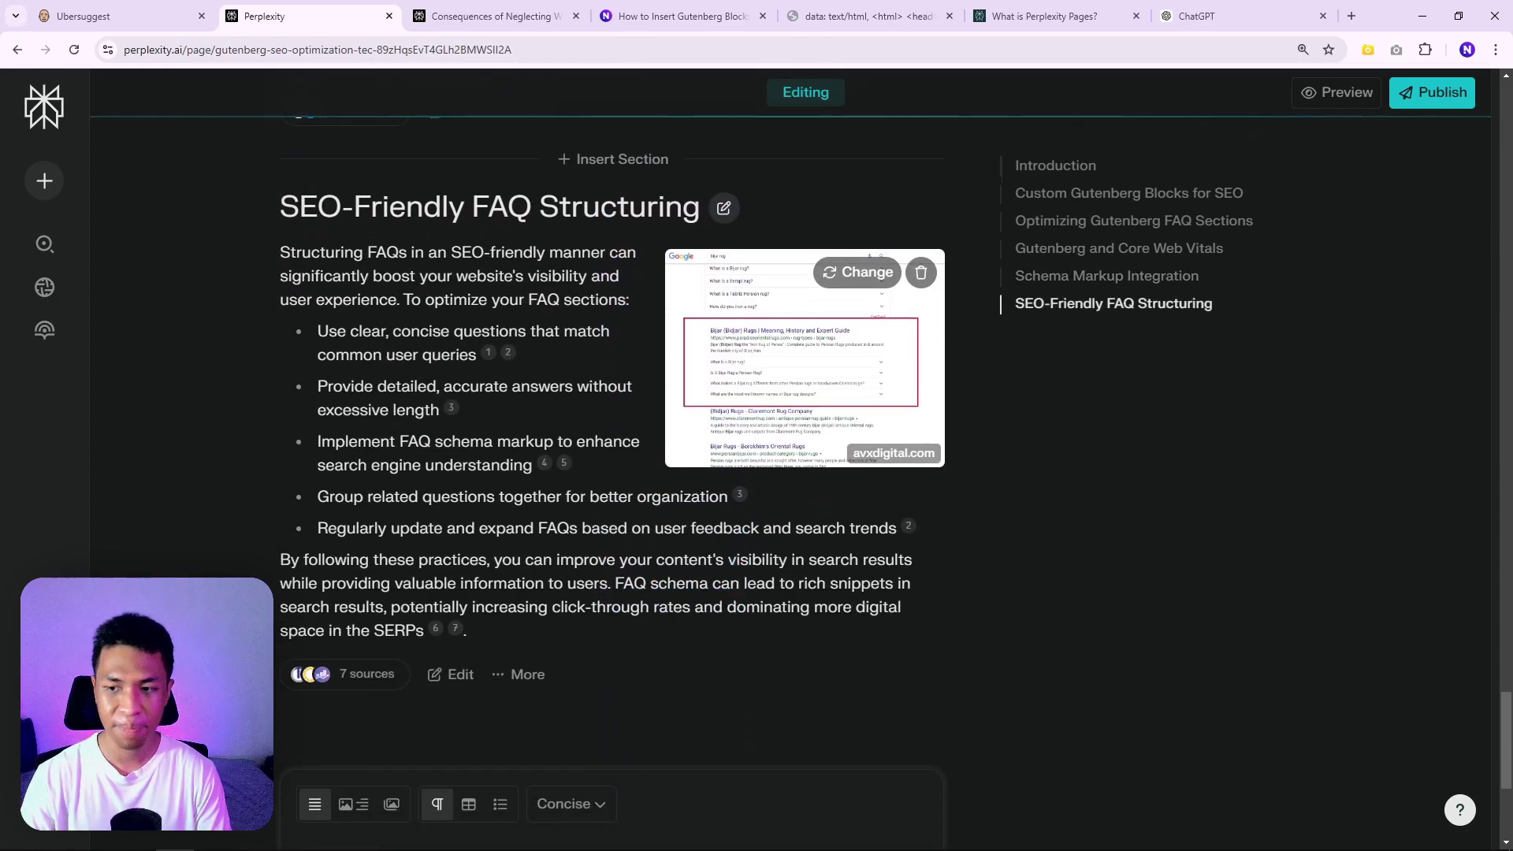
left_click_drag(1496, 733, 1496, 725)
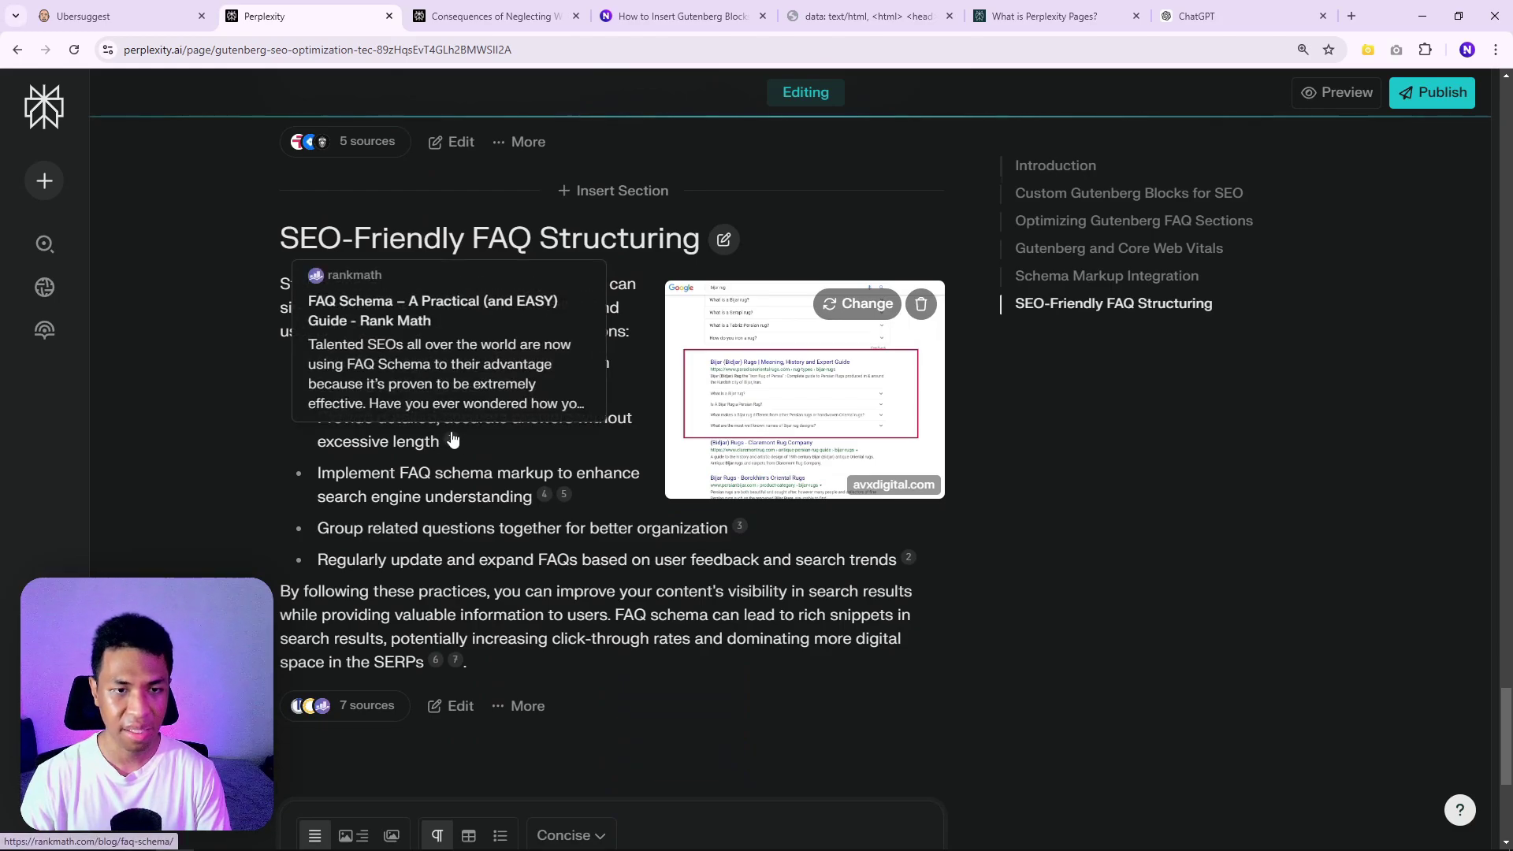
left_click_drag(396, 442, 318, 417)
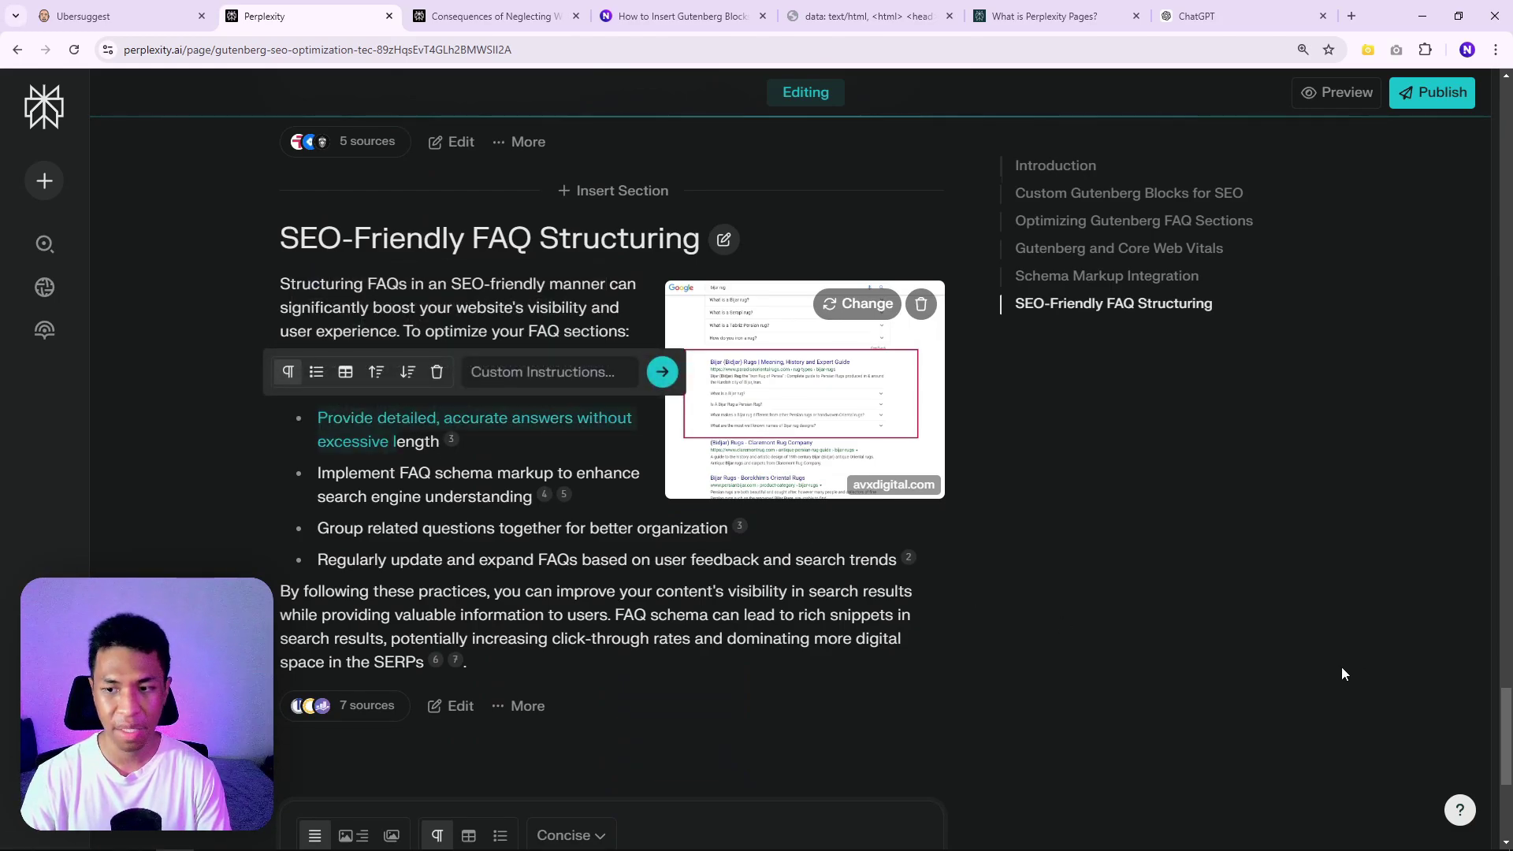
scroll(1500, 709, "up", 5)
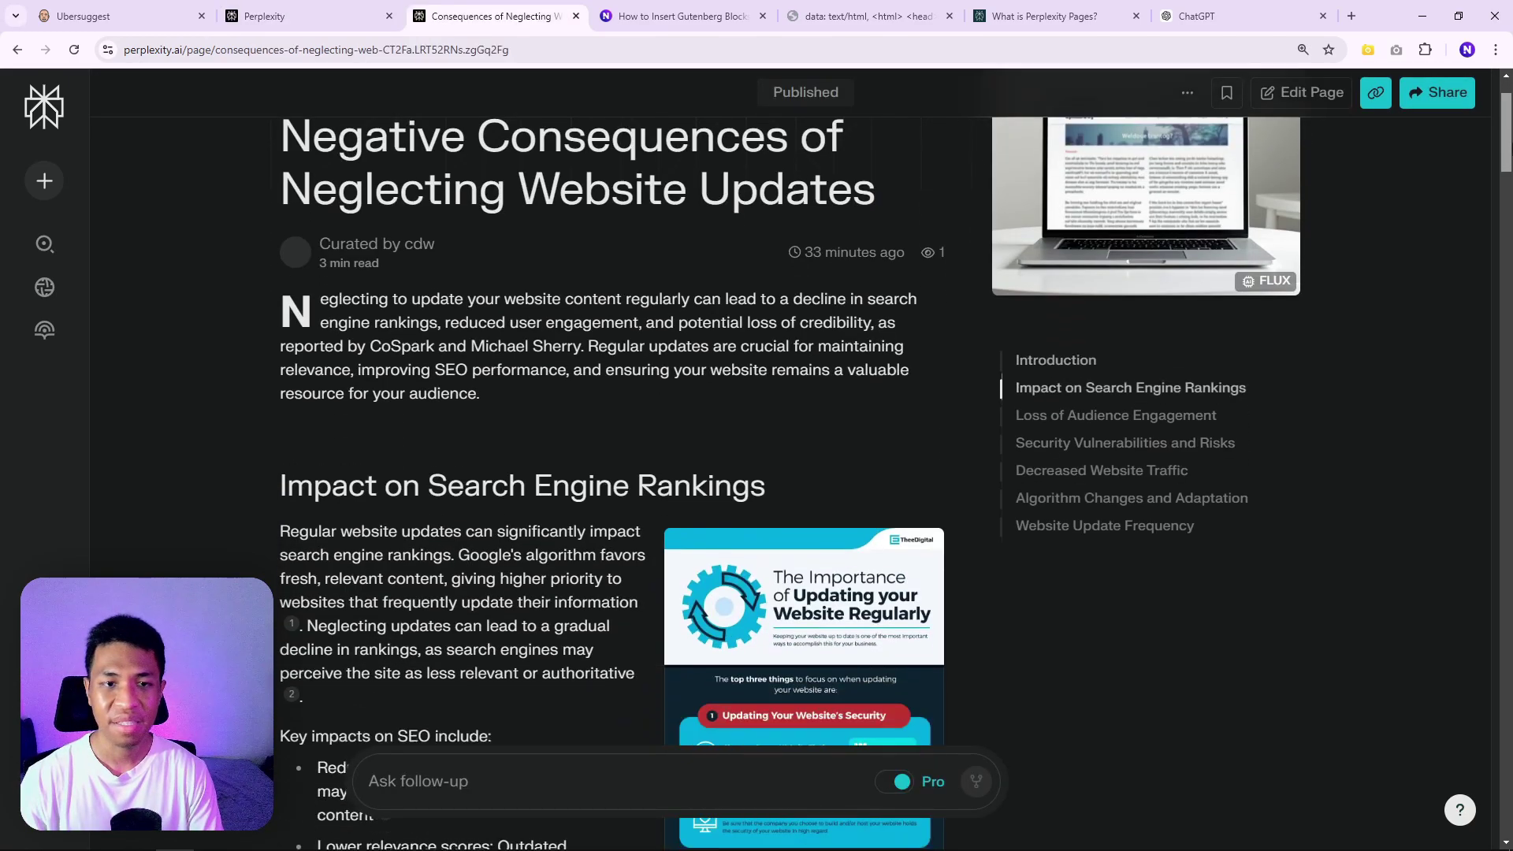
mouse_move(1504, 130)
left_mouse_down()
mouse_move(1492, 534)
mouse_move(1451, 684)
left_mouse_up()
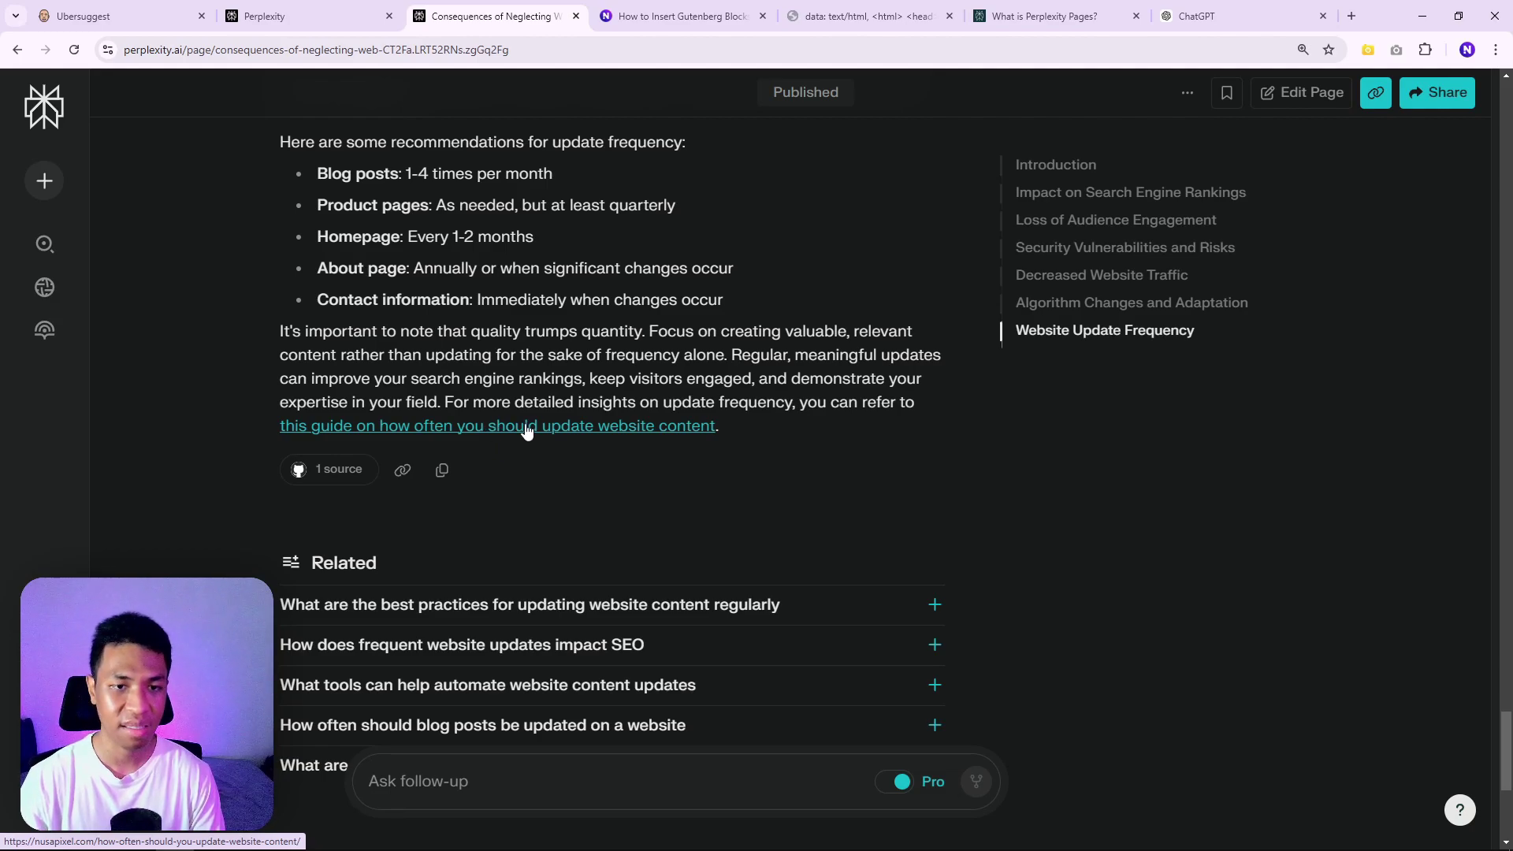
Open the update-frequency guide link, review the NusaPixel article, then close it
left_click(530, 429)
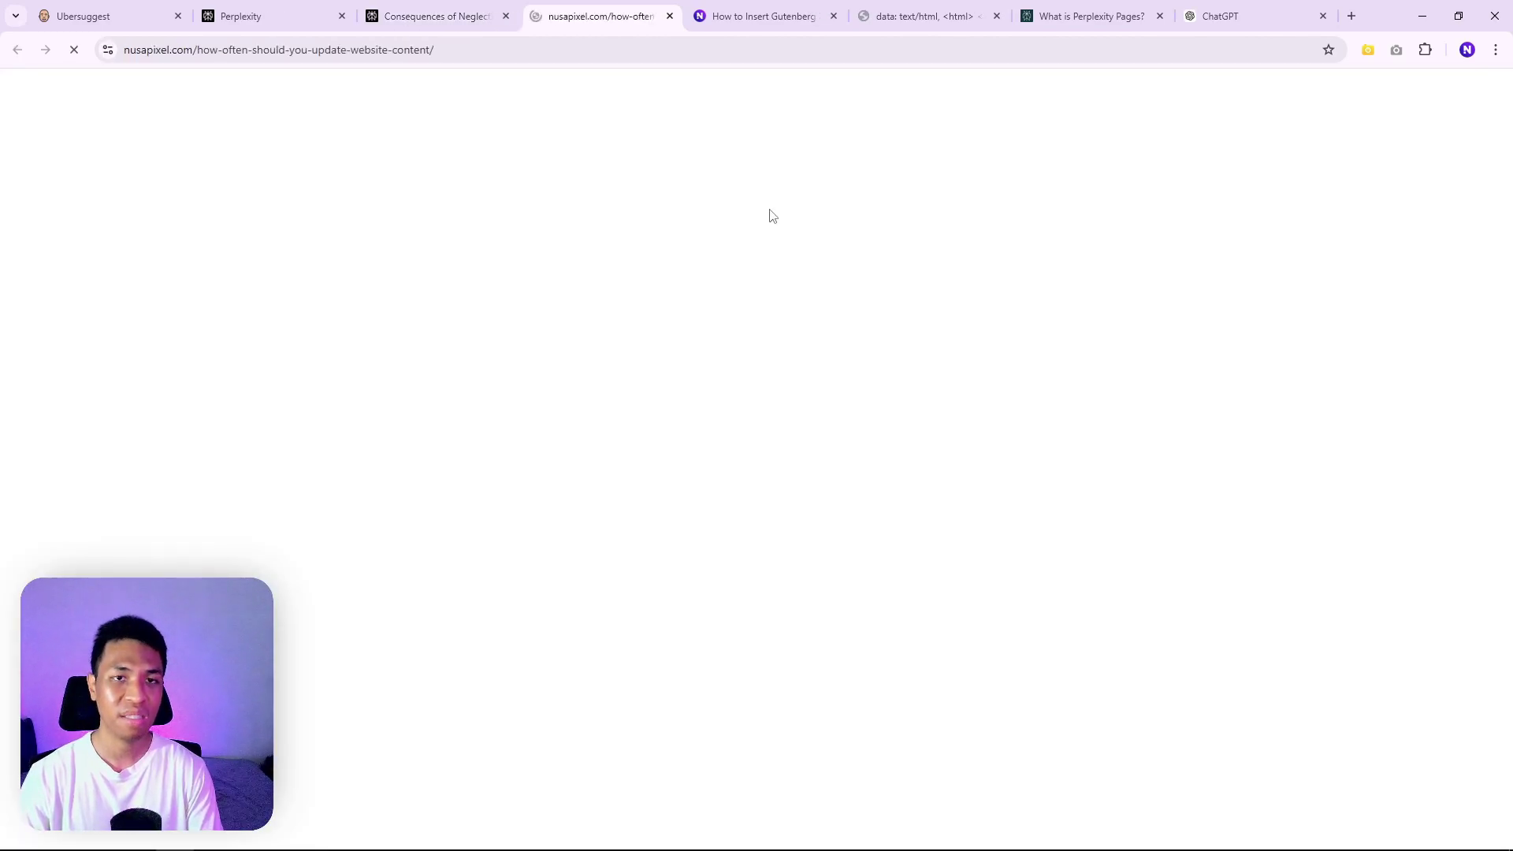
left_click_drag(256, 296, 426, 408)
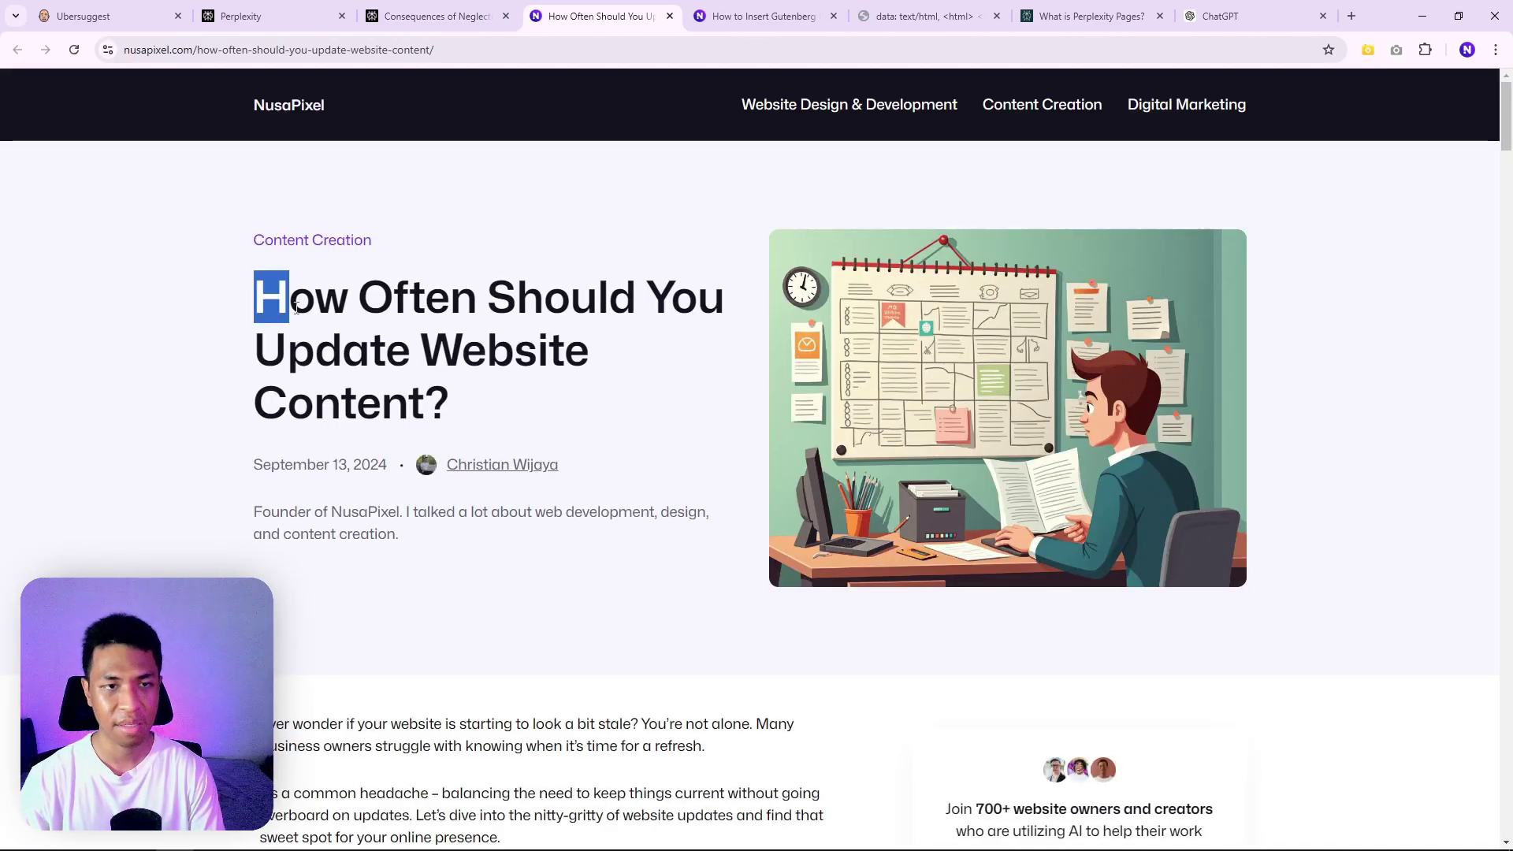
left_click(443, 12)
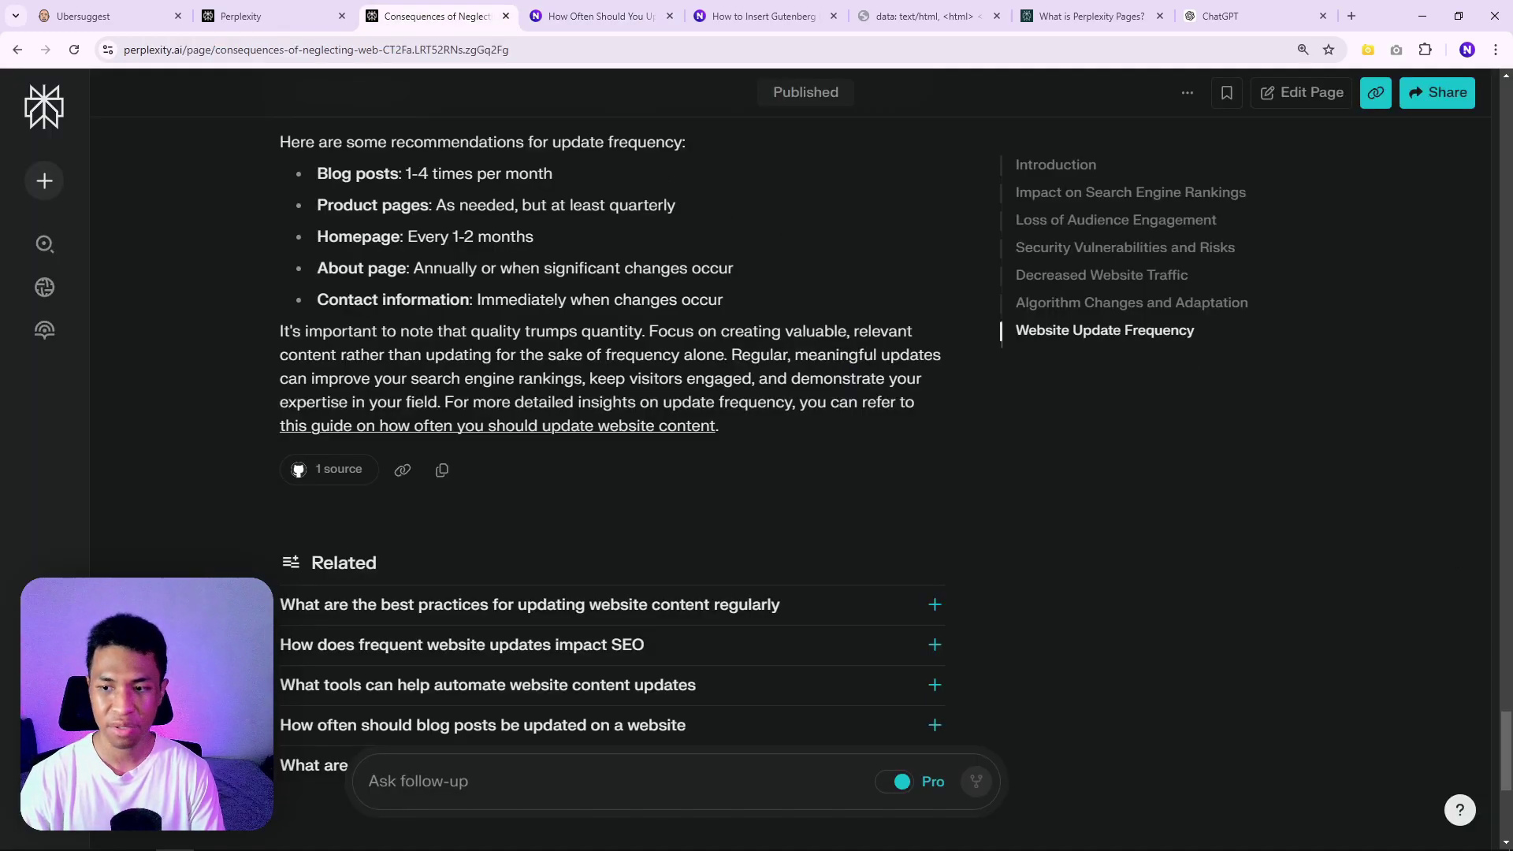
left_click_drag(1498, 749, 1498, 99)
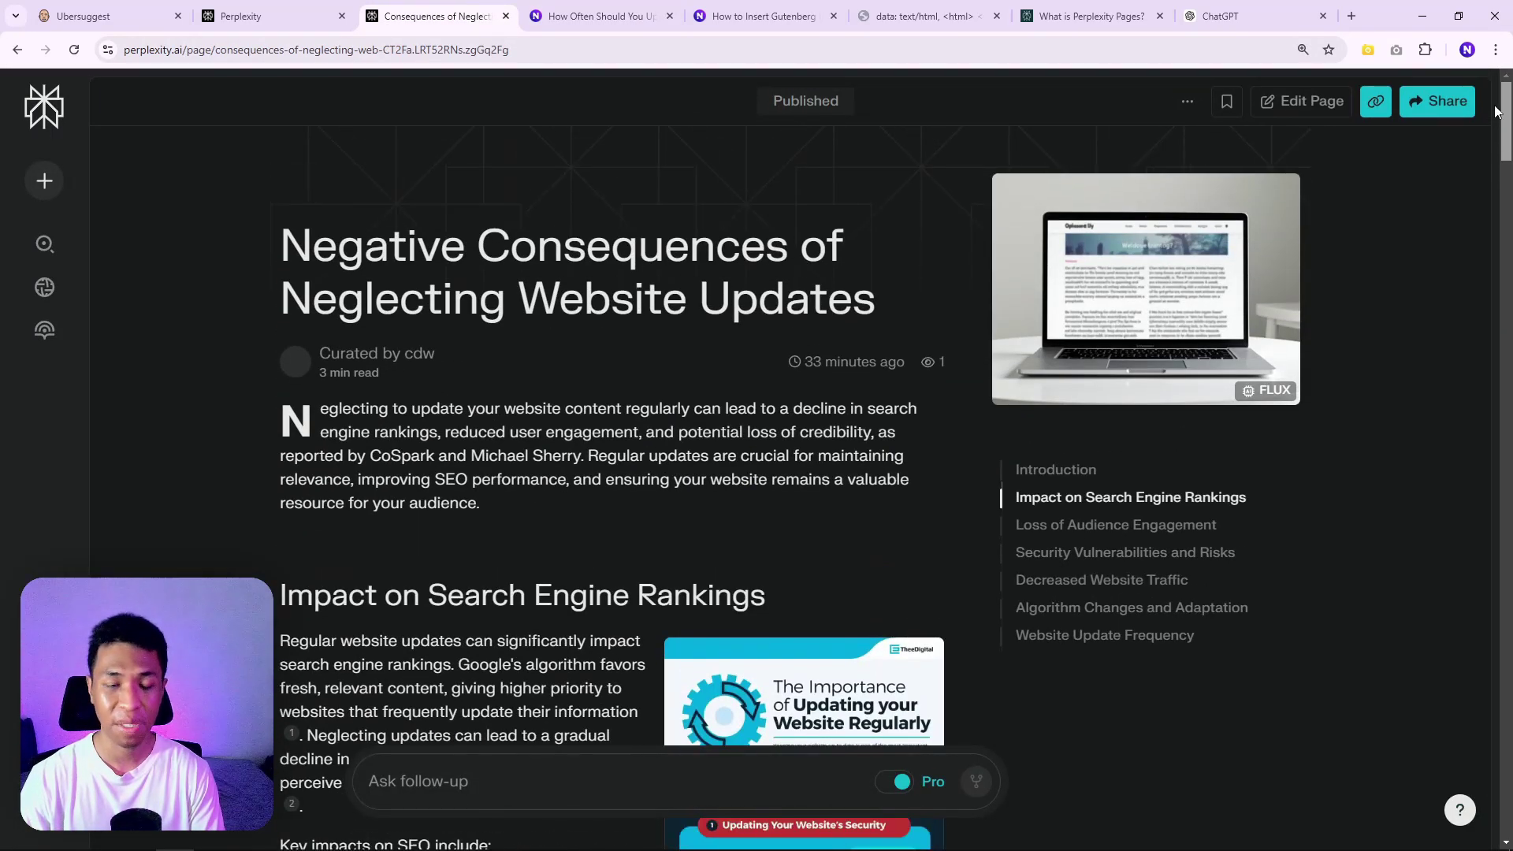
mouse_move(1496, 99)
left_mouse_down()
mouse_move(1495, 747)
mouse_move(1492, 616)
left_mouse_up()
scroll(1495, 746, "down", 2)
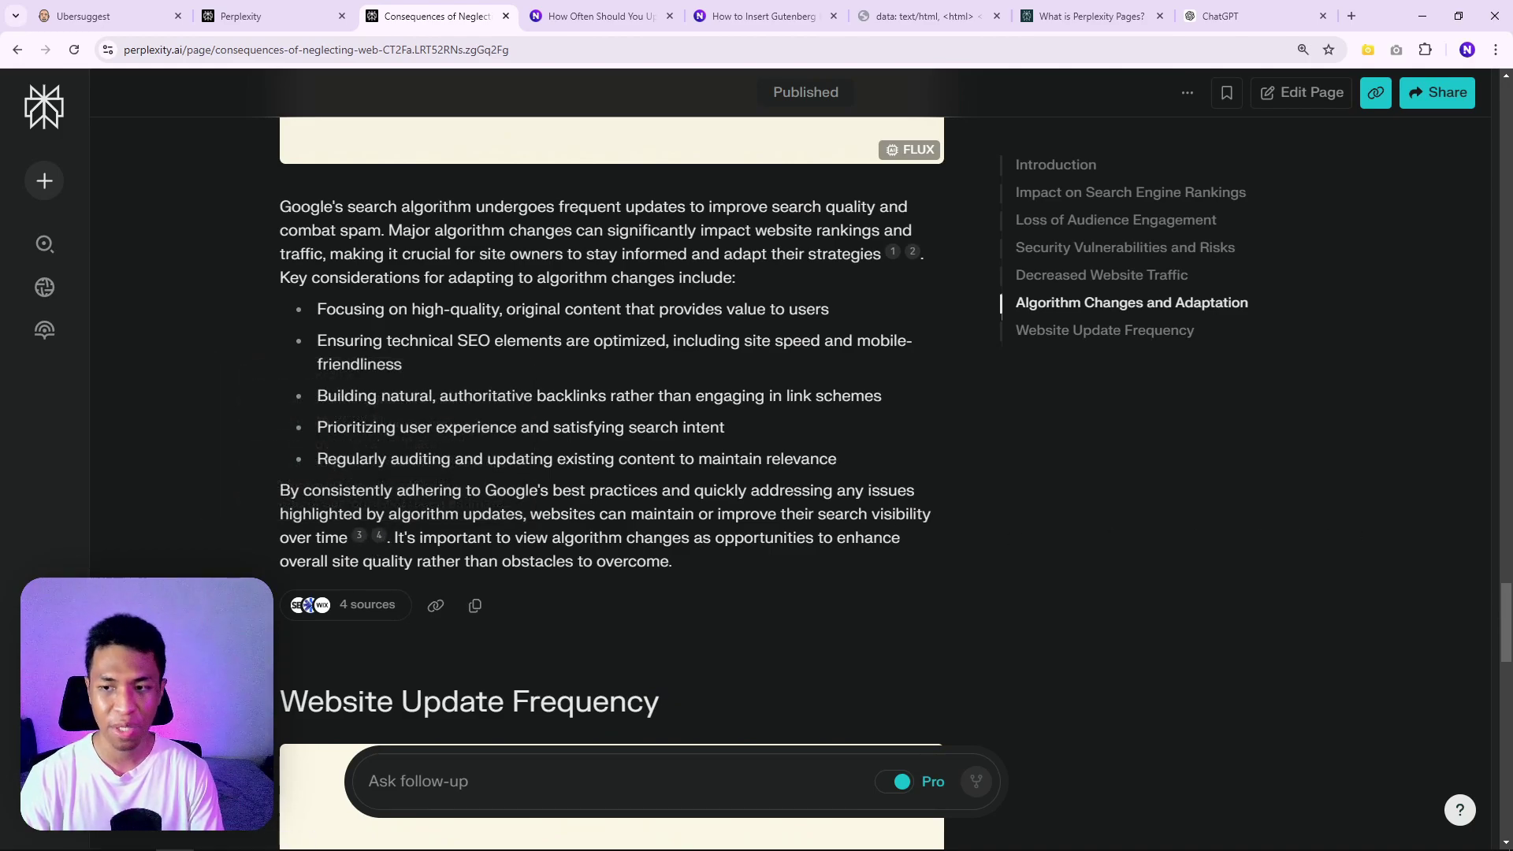
left_click_drag(1498, 621, 1496, 744)
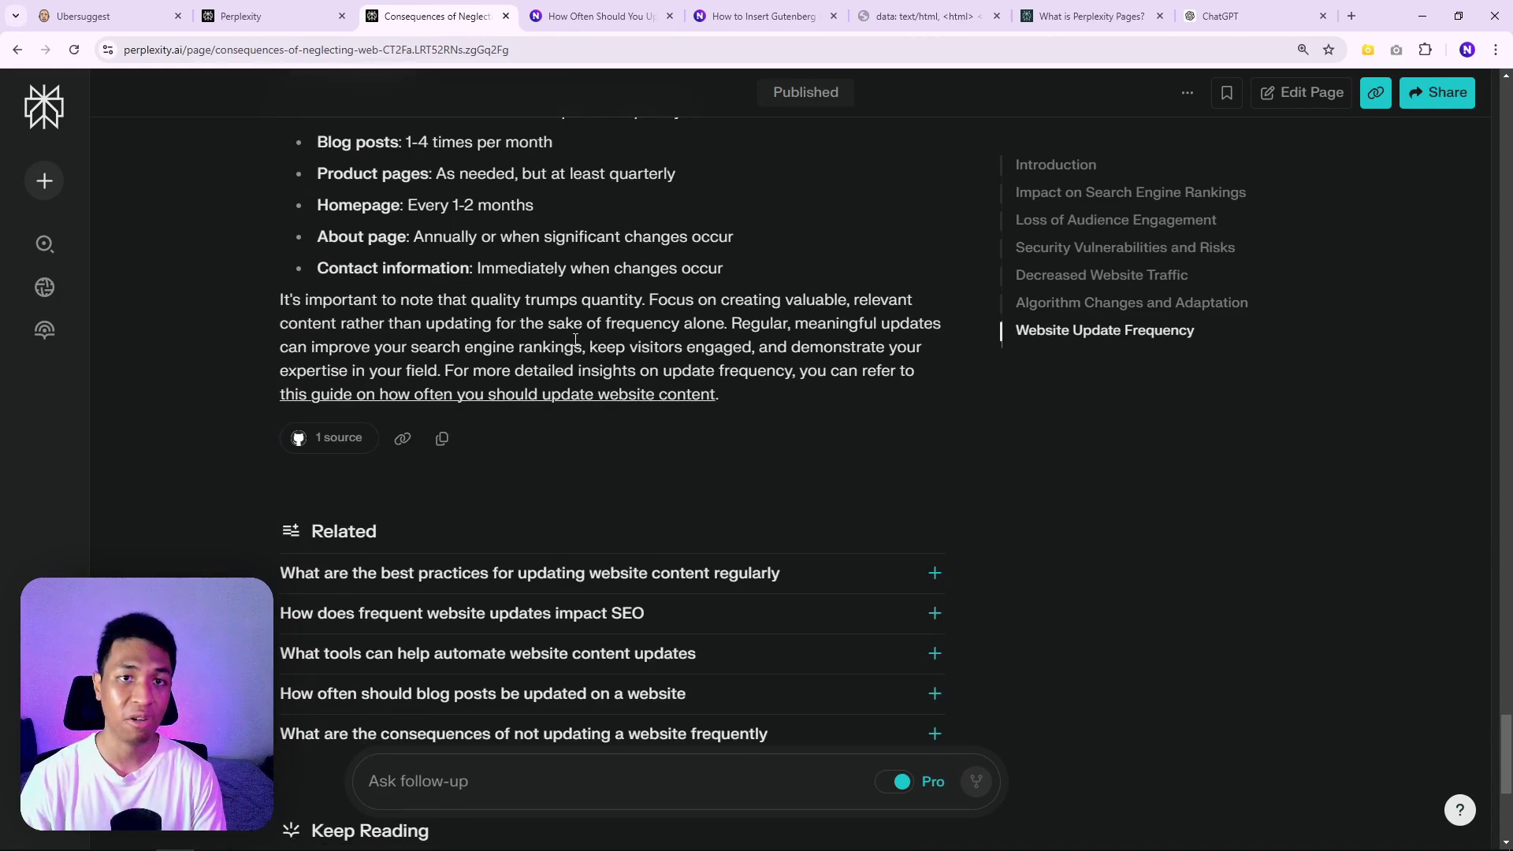
left_click(669, 16)
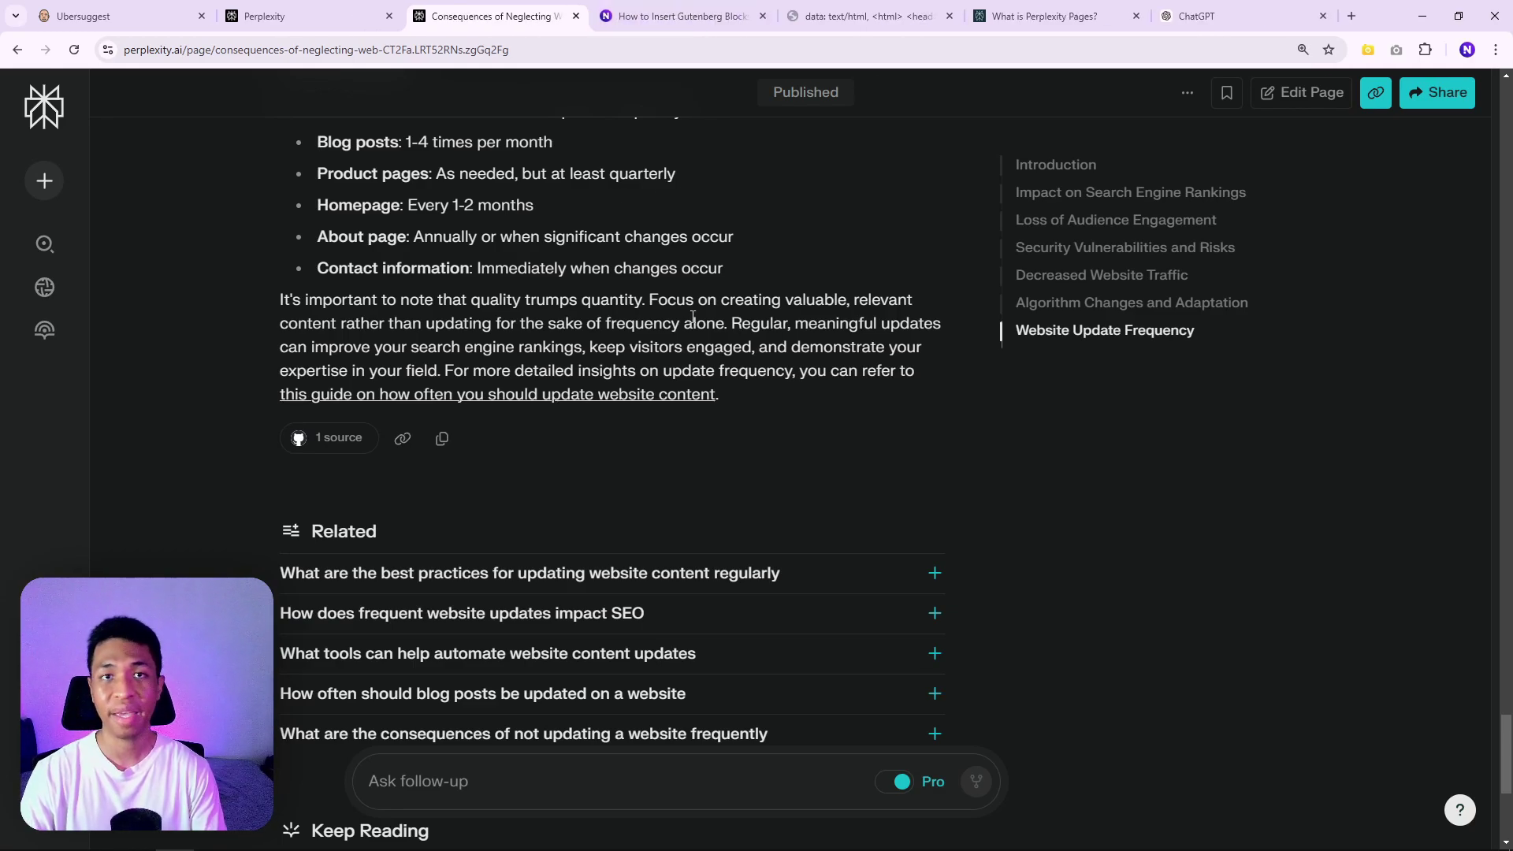
Back in the Page editor, focus the new-section topic field, then bring up the prompt template
left_click(323, 15)
scroll(613, 473, "down", 10)
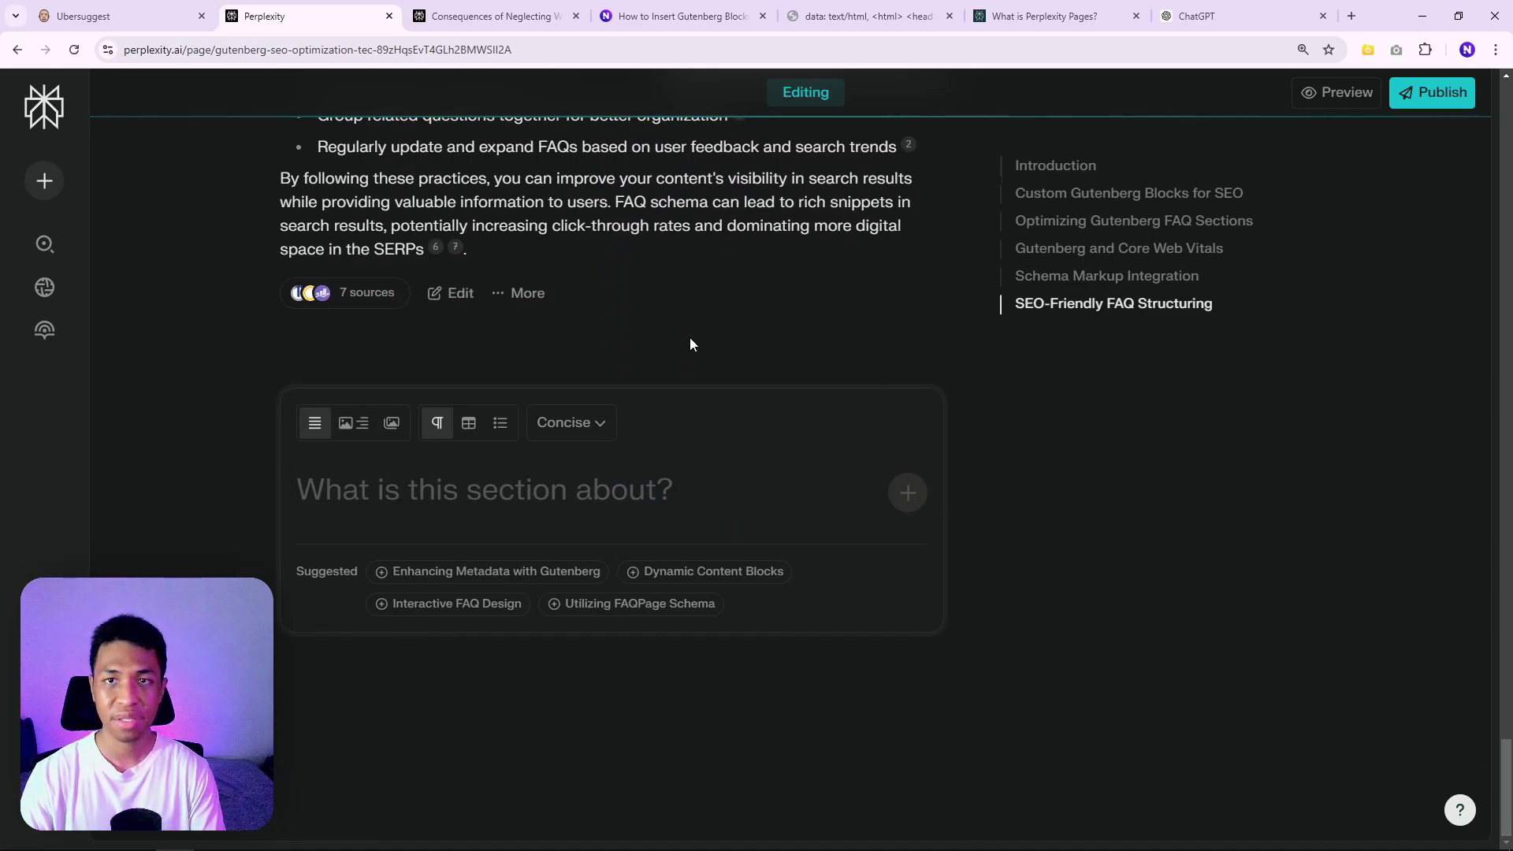
left_click(608, 490)
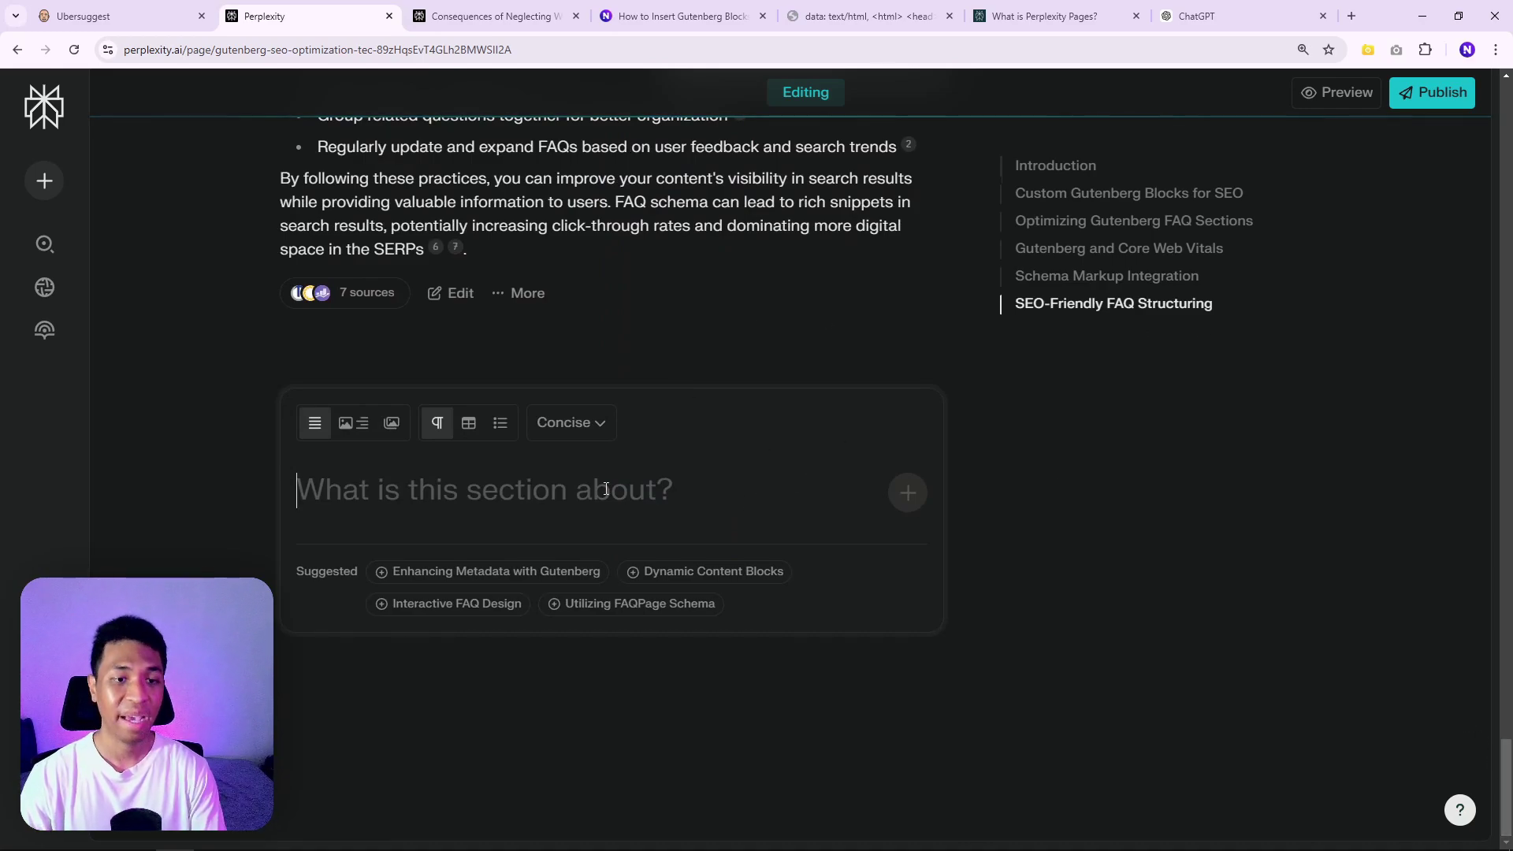
left_click(862, 16)
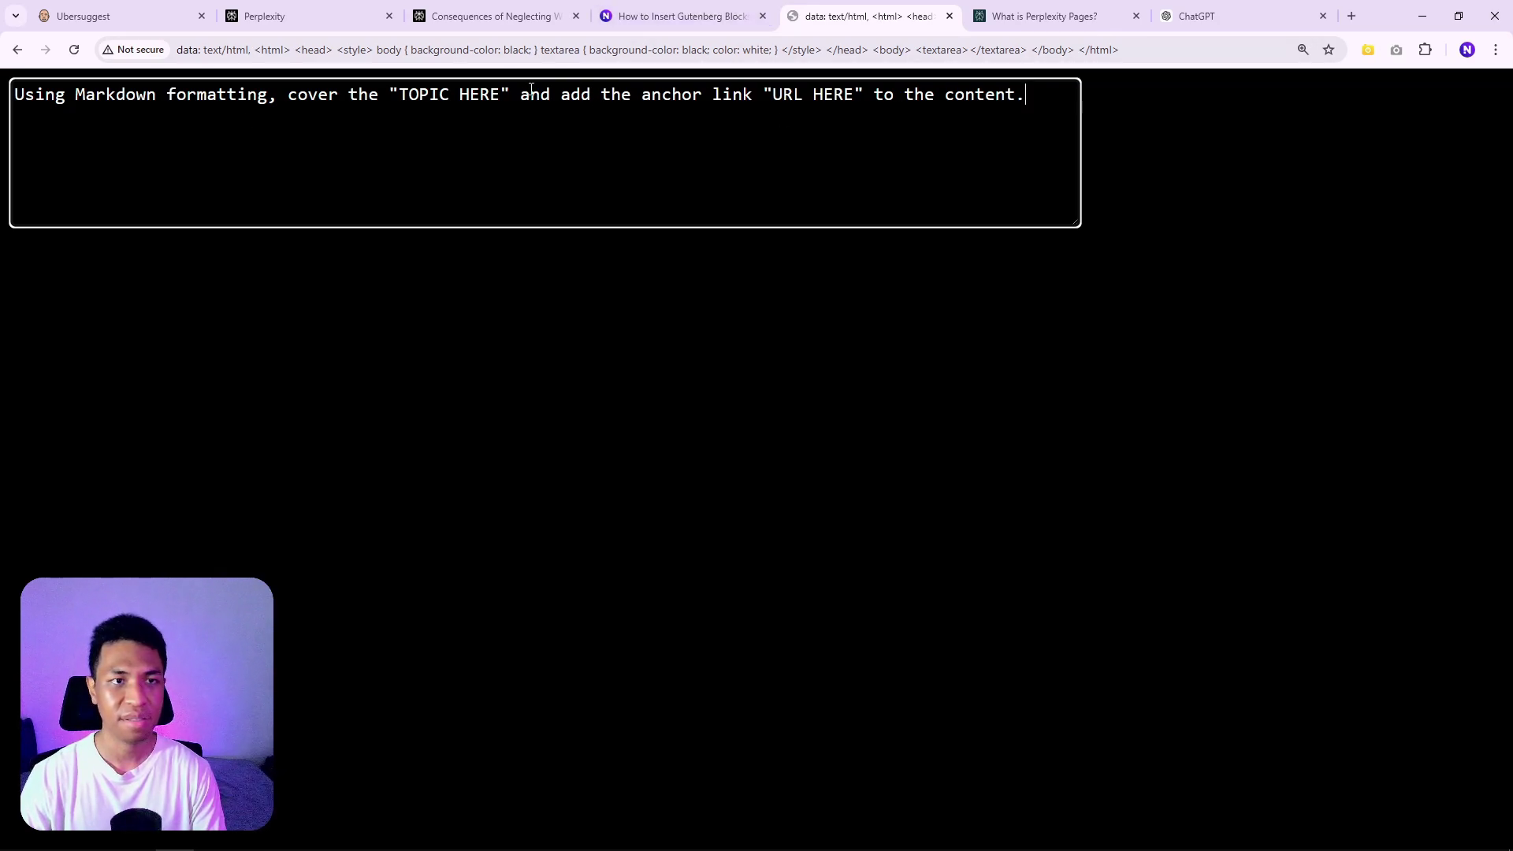
Fill the template with the Gutenberg blocks topic and the NusaPixel article URL
left_click_drag(398, 95, 504, 101)
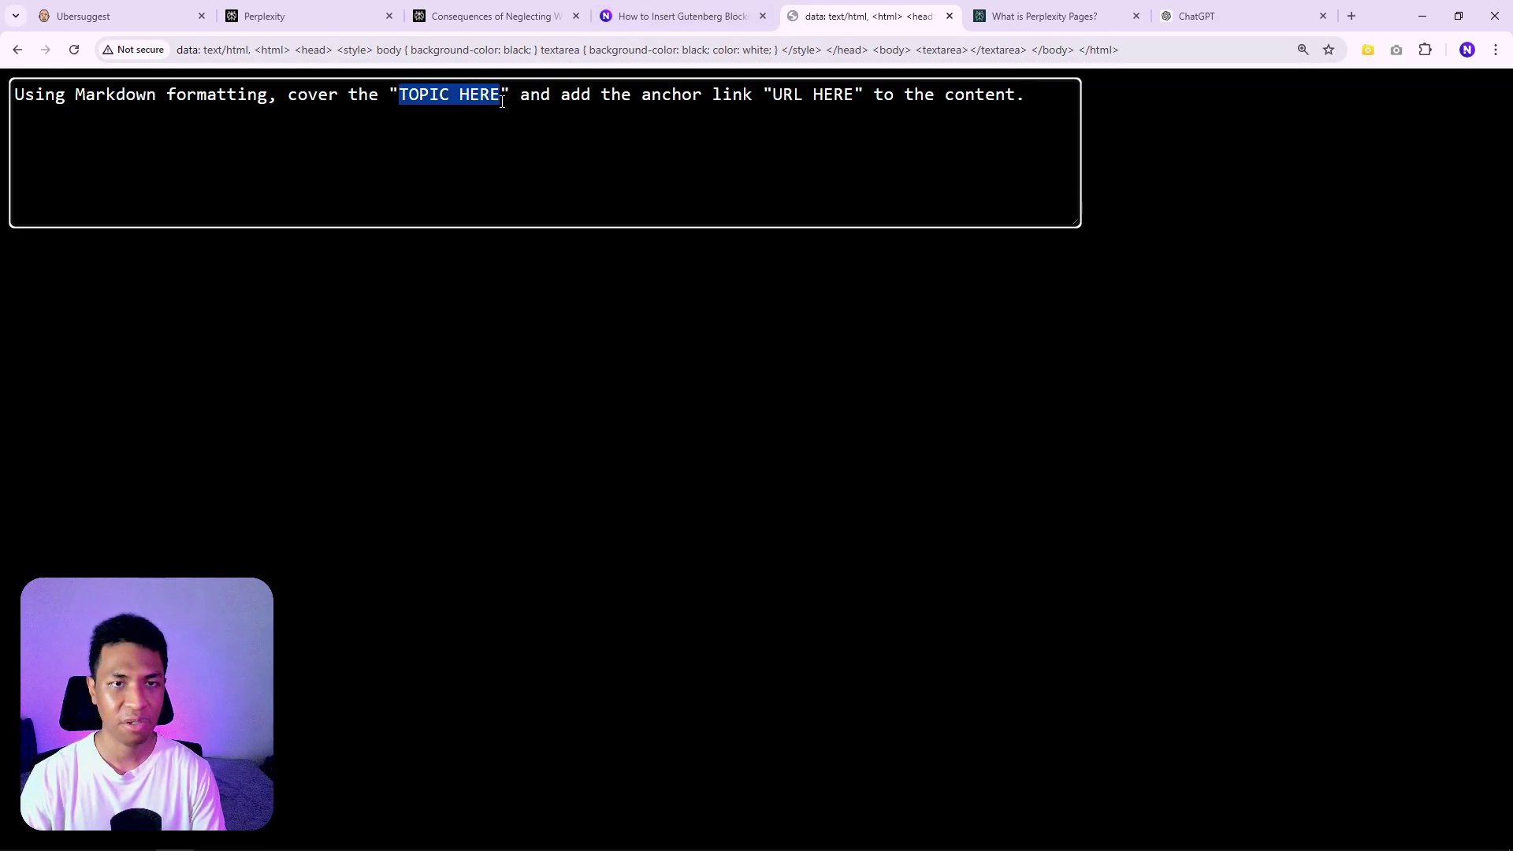
type("how to inse")
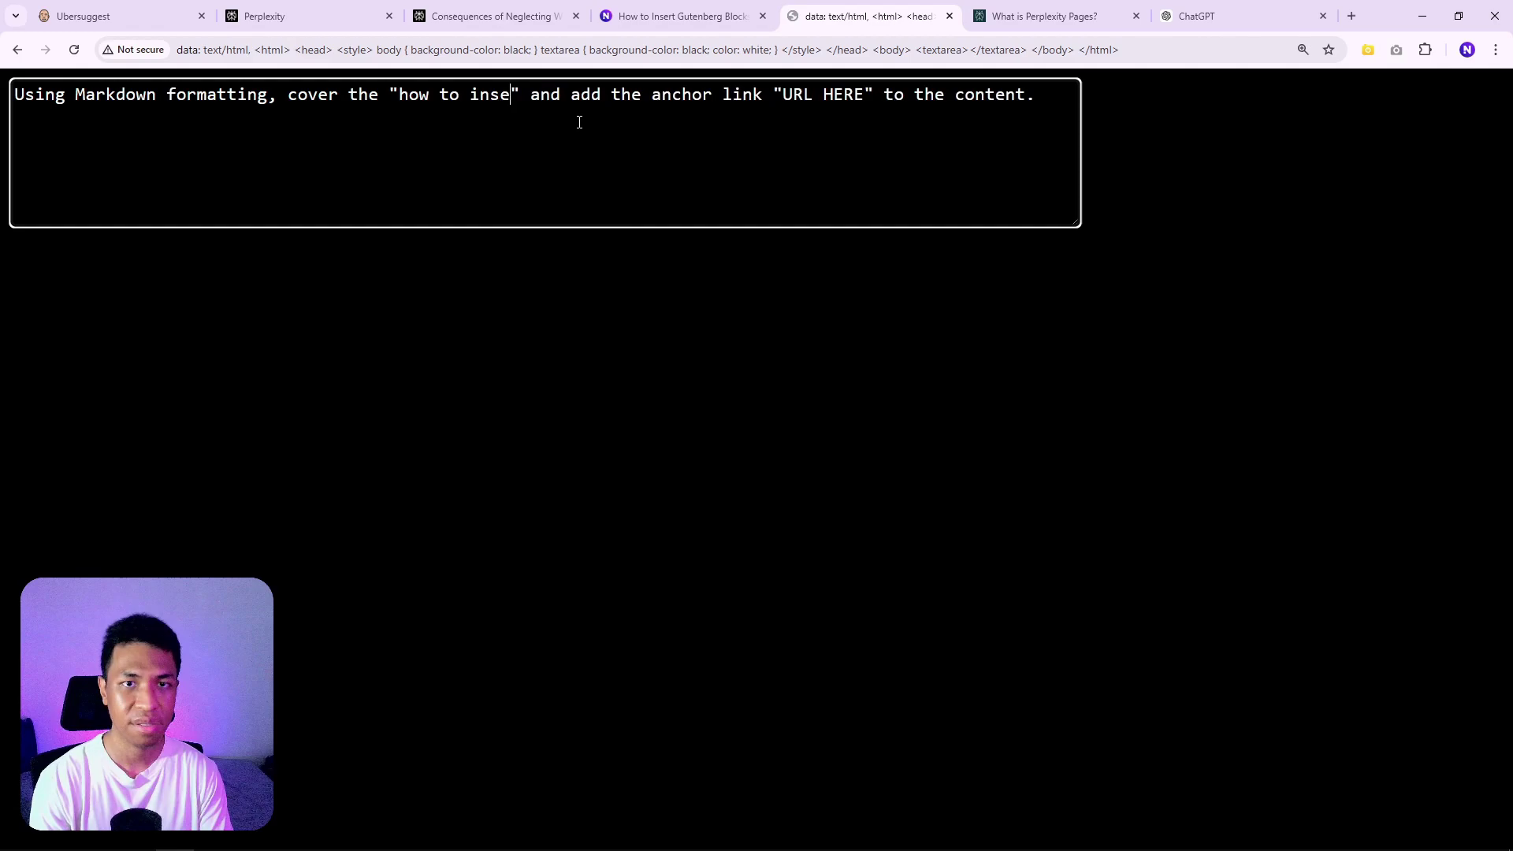
type("rt Gutenberg bloc")
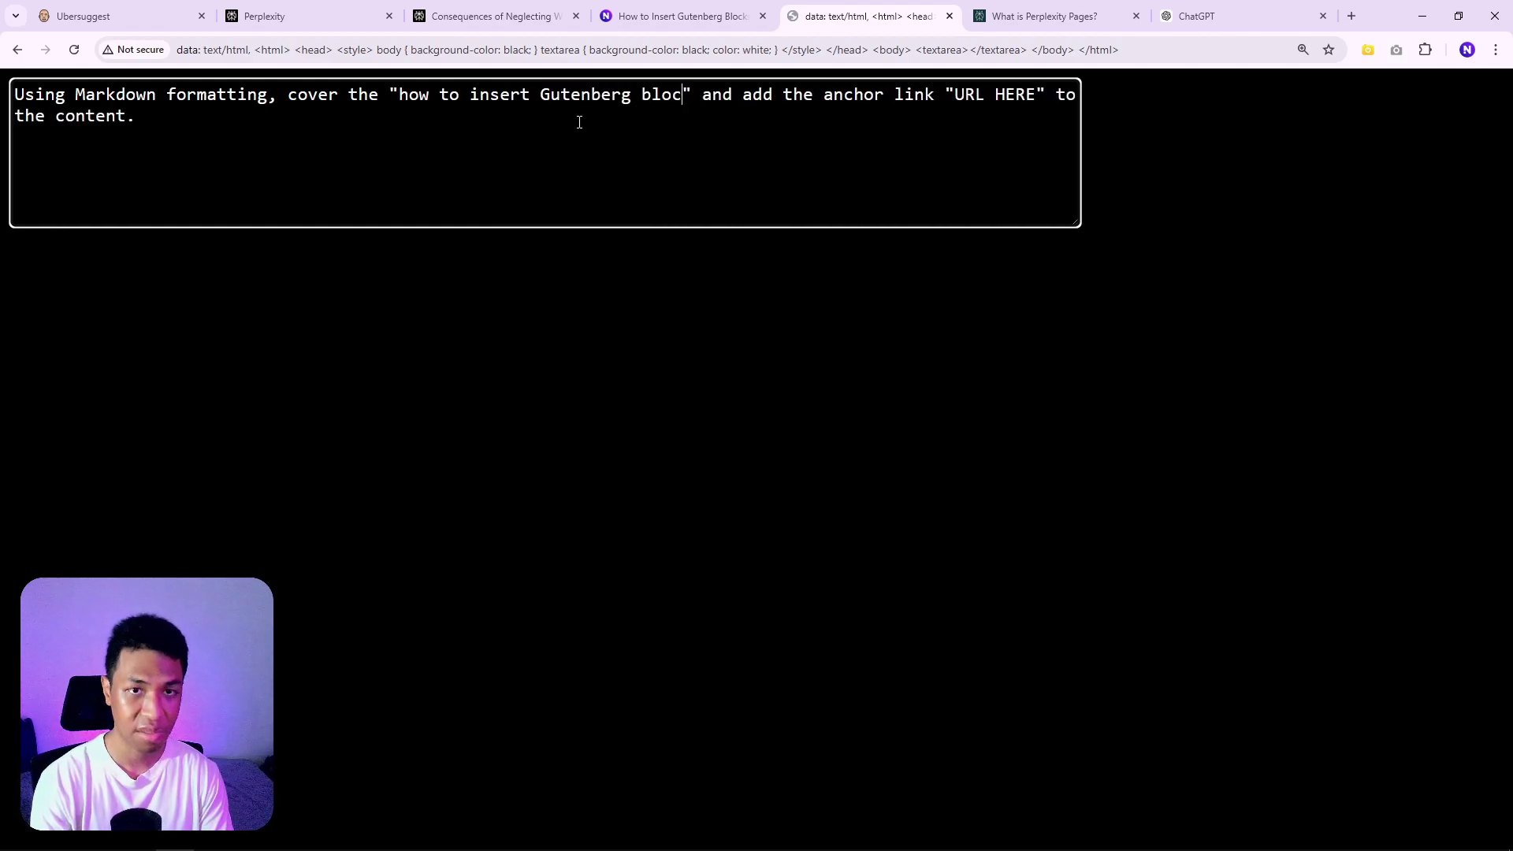
type("ks")
left_click(663, 13)
left_click(385, 51)
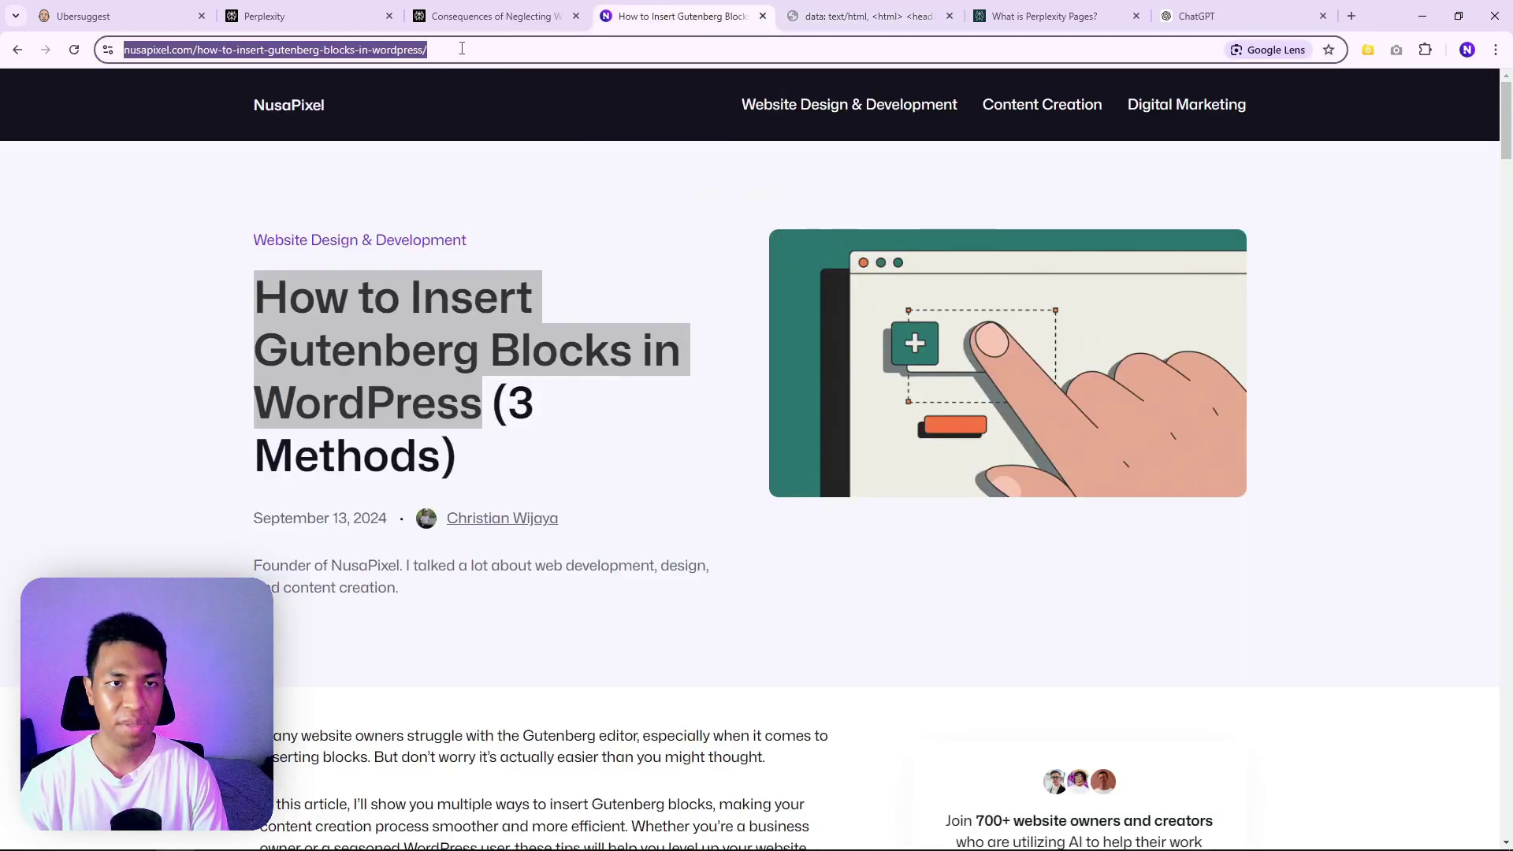
right_click(384, 50)
left_click(506, 204)
left_click(817, 16)
right_click(1033, 95)
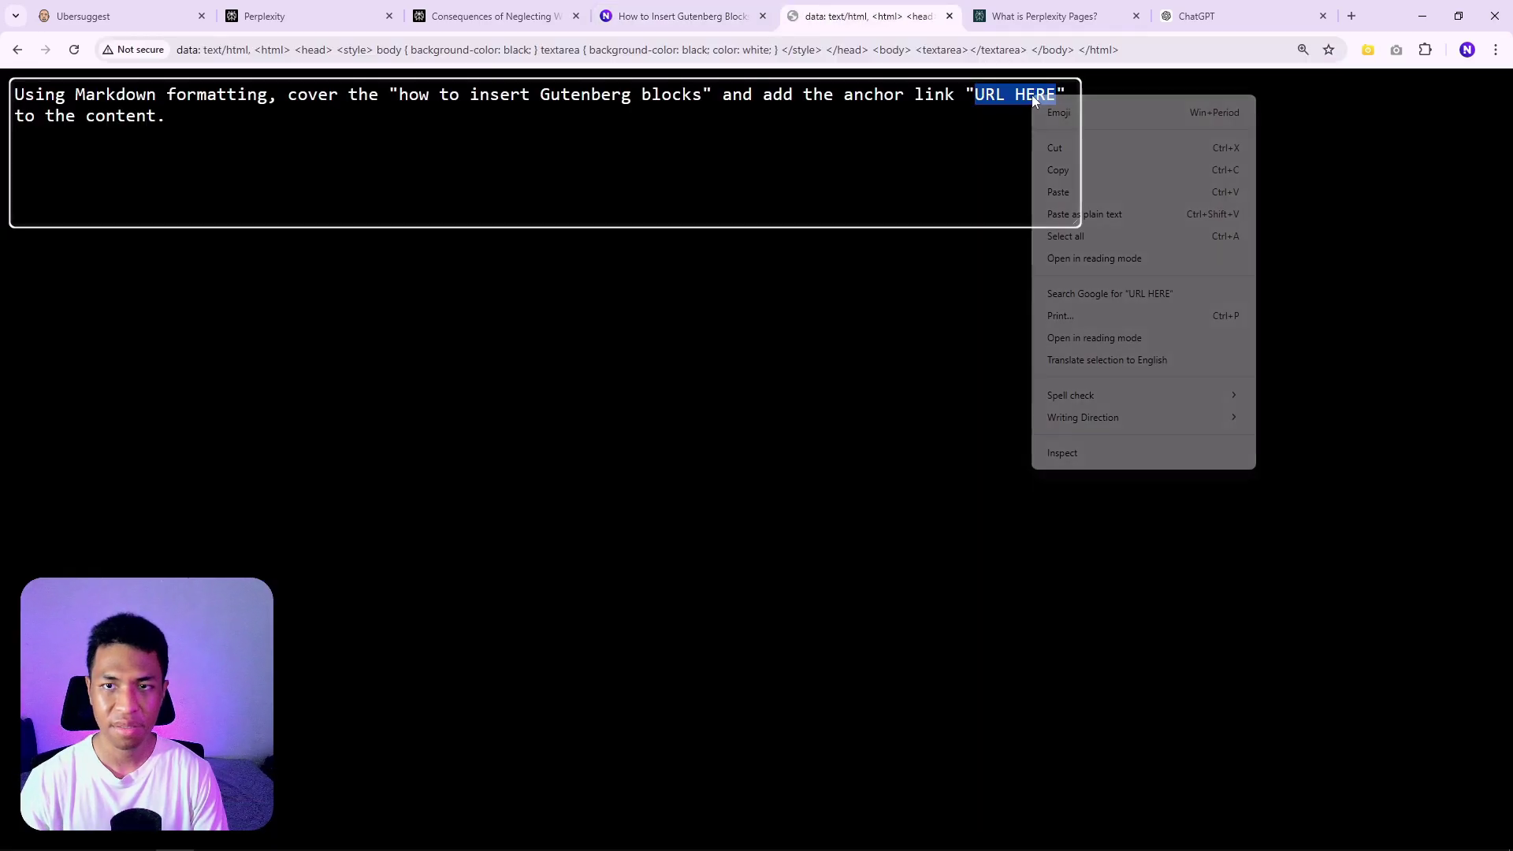
left_click(1077, 190)
Copy the finished prompt into Perplexity's new-section topic field
left_click_drag(867, 118, 15, 94)
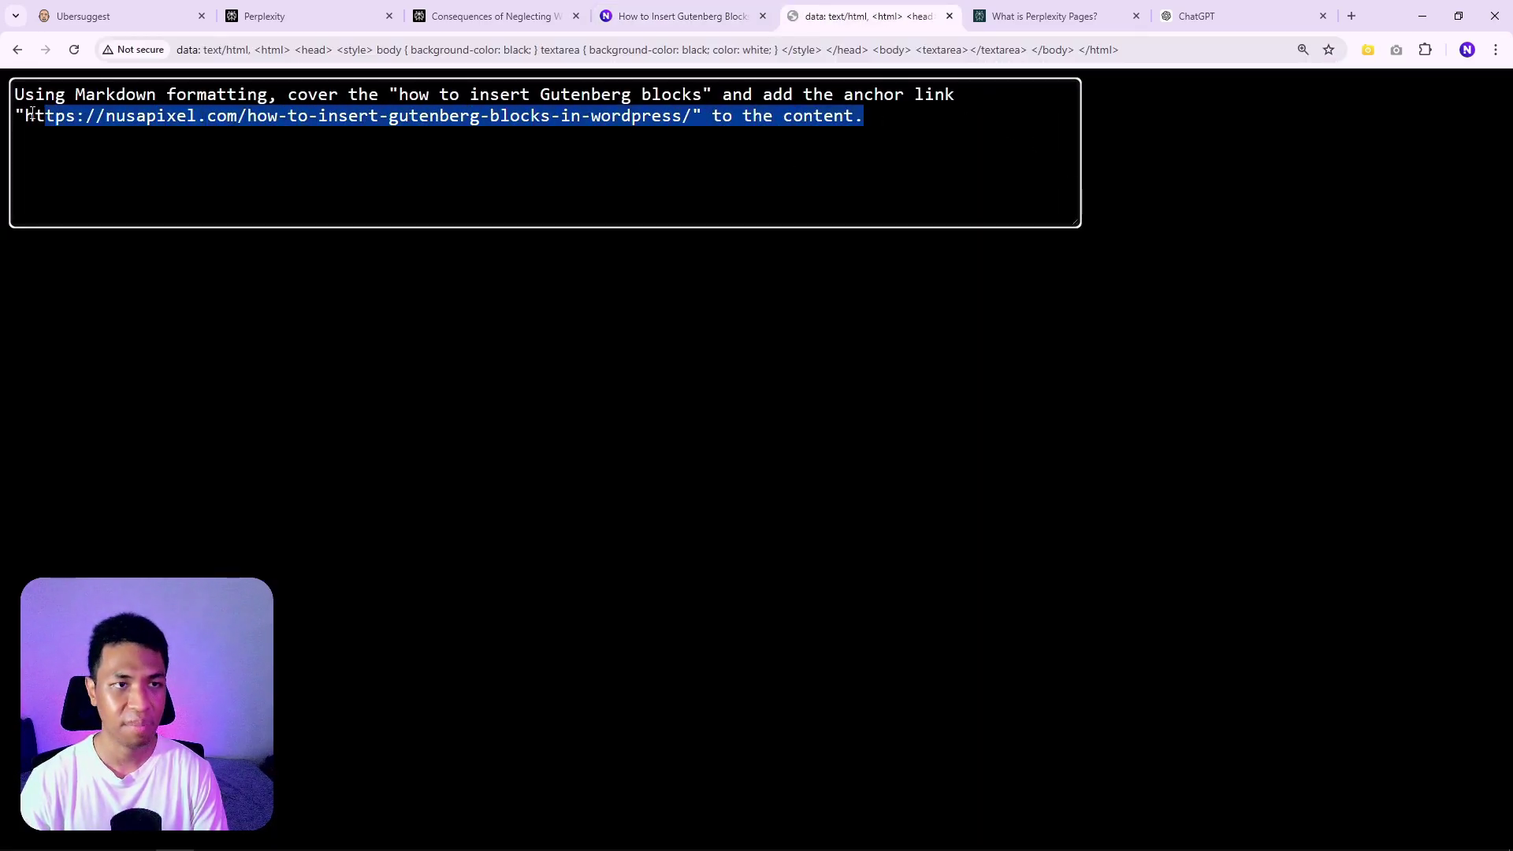
right_click(263, 99)
left_click(317, 172)
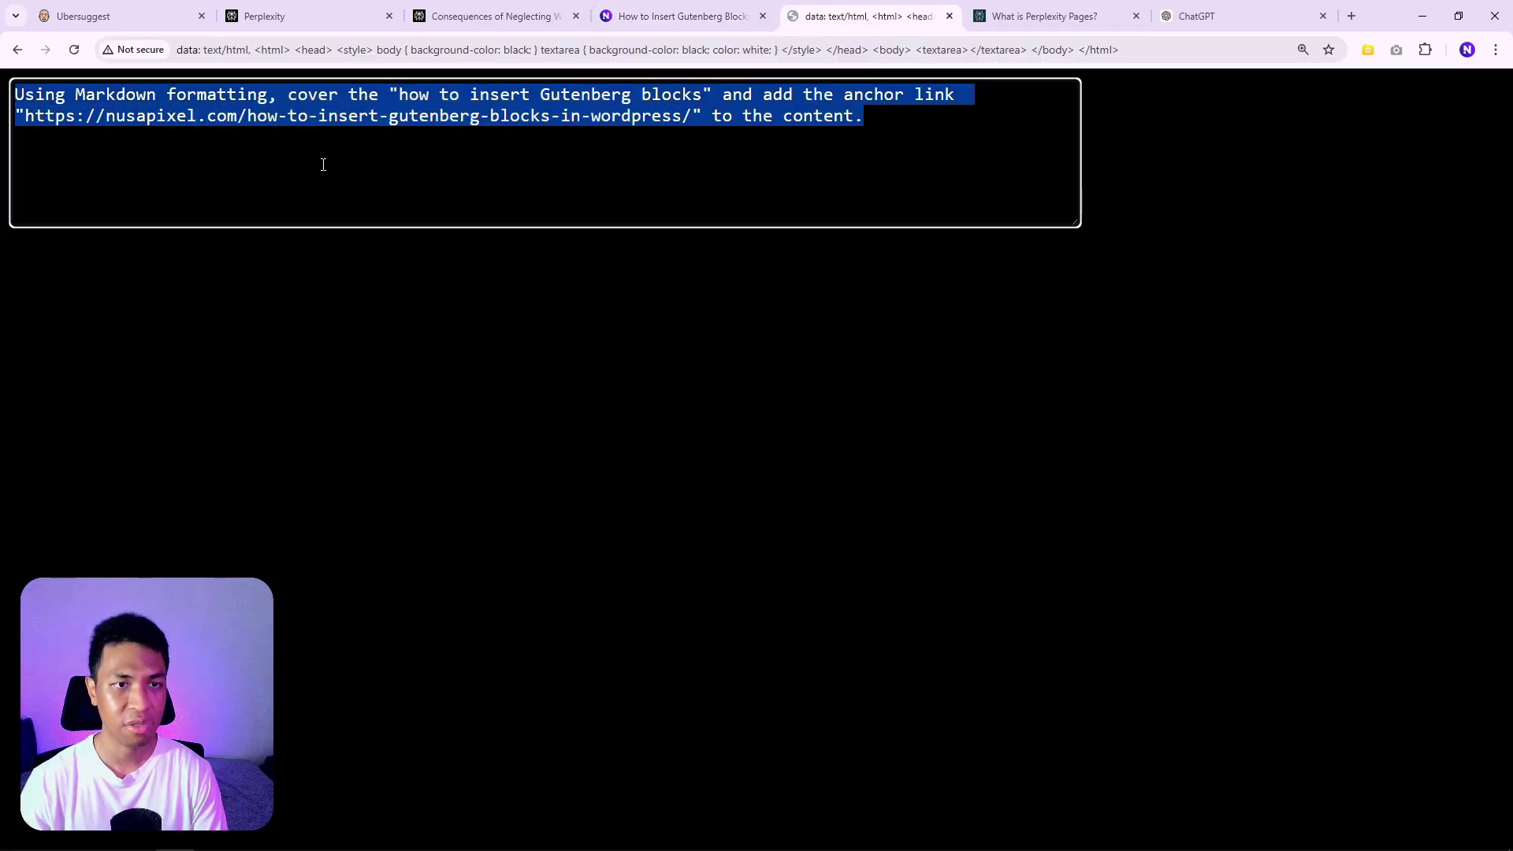
left_click(266, 16)
right_click(441, 488)
Generate the Inserting Gutenberg Blocks section from the prompt and add an illustration-style generated image
left_click(492, 644)
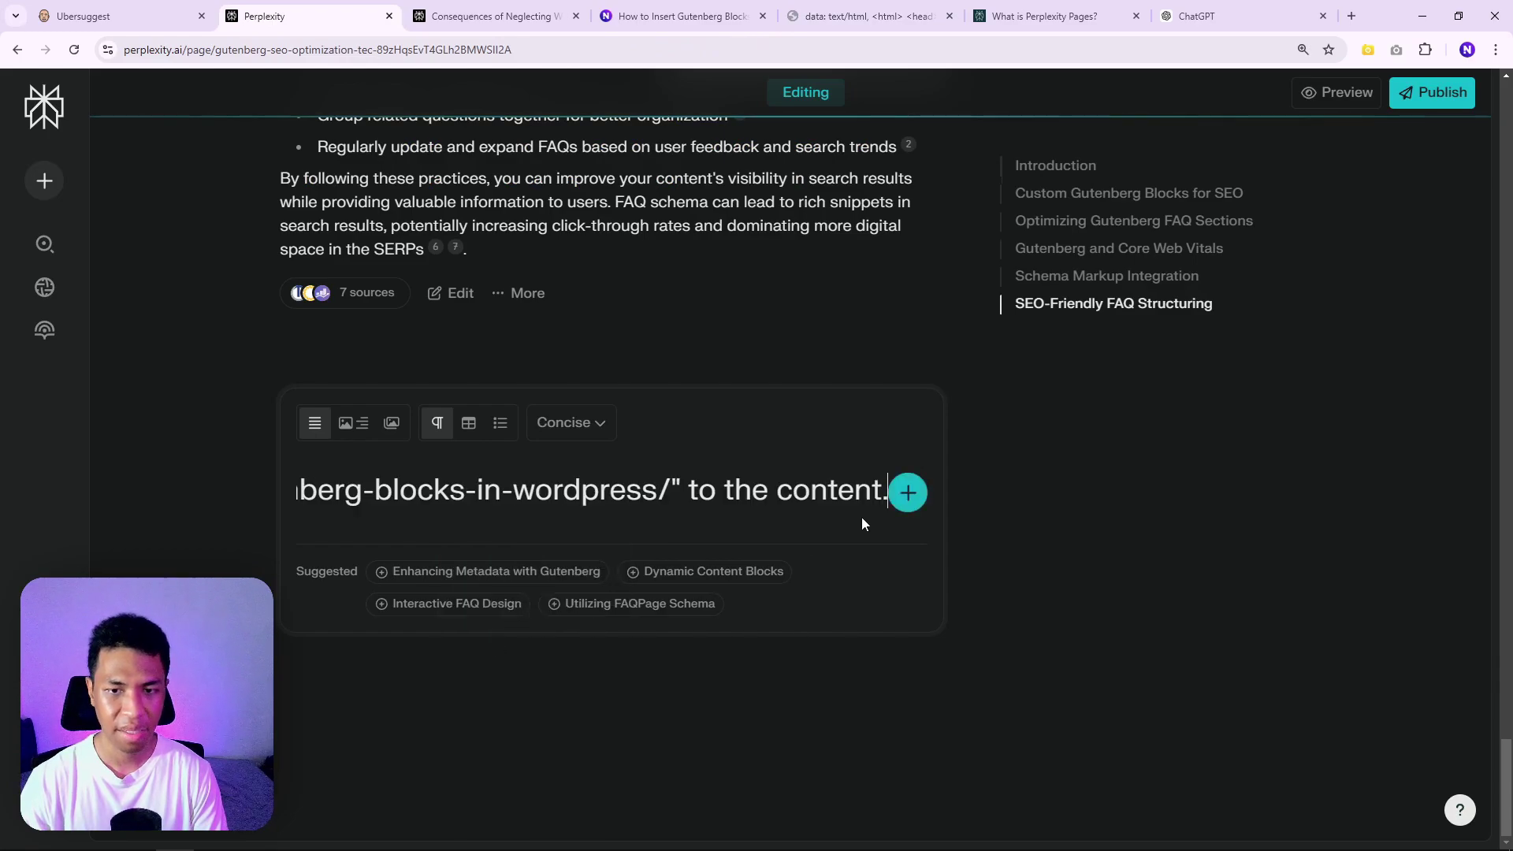
left_click(909, 493)
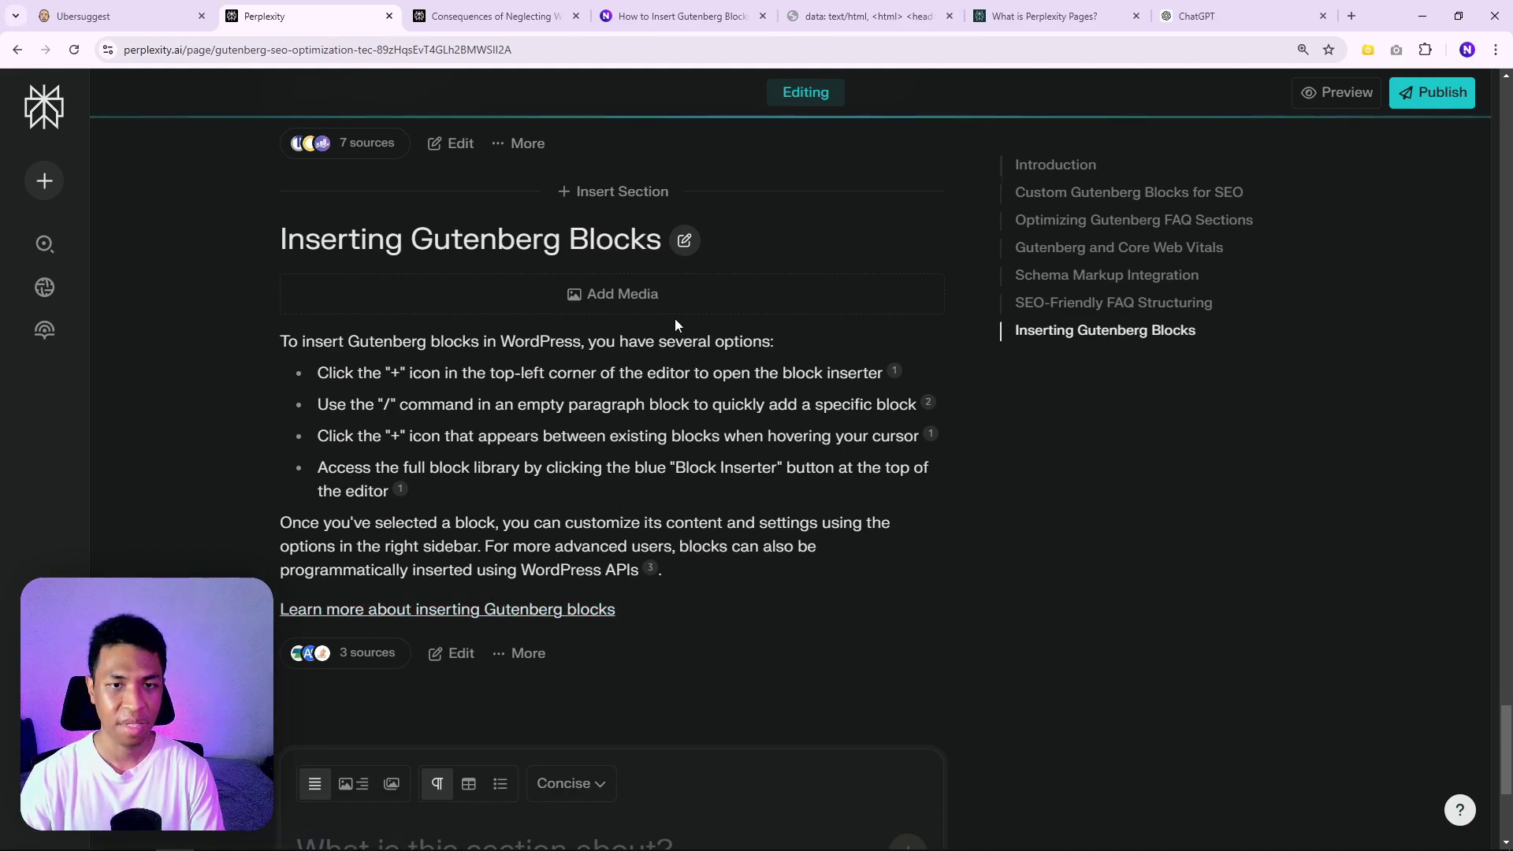
left_click(698, 298)
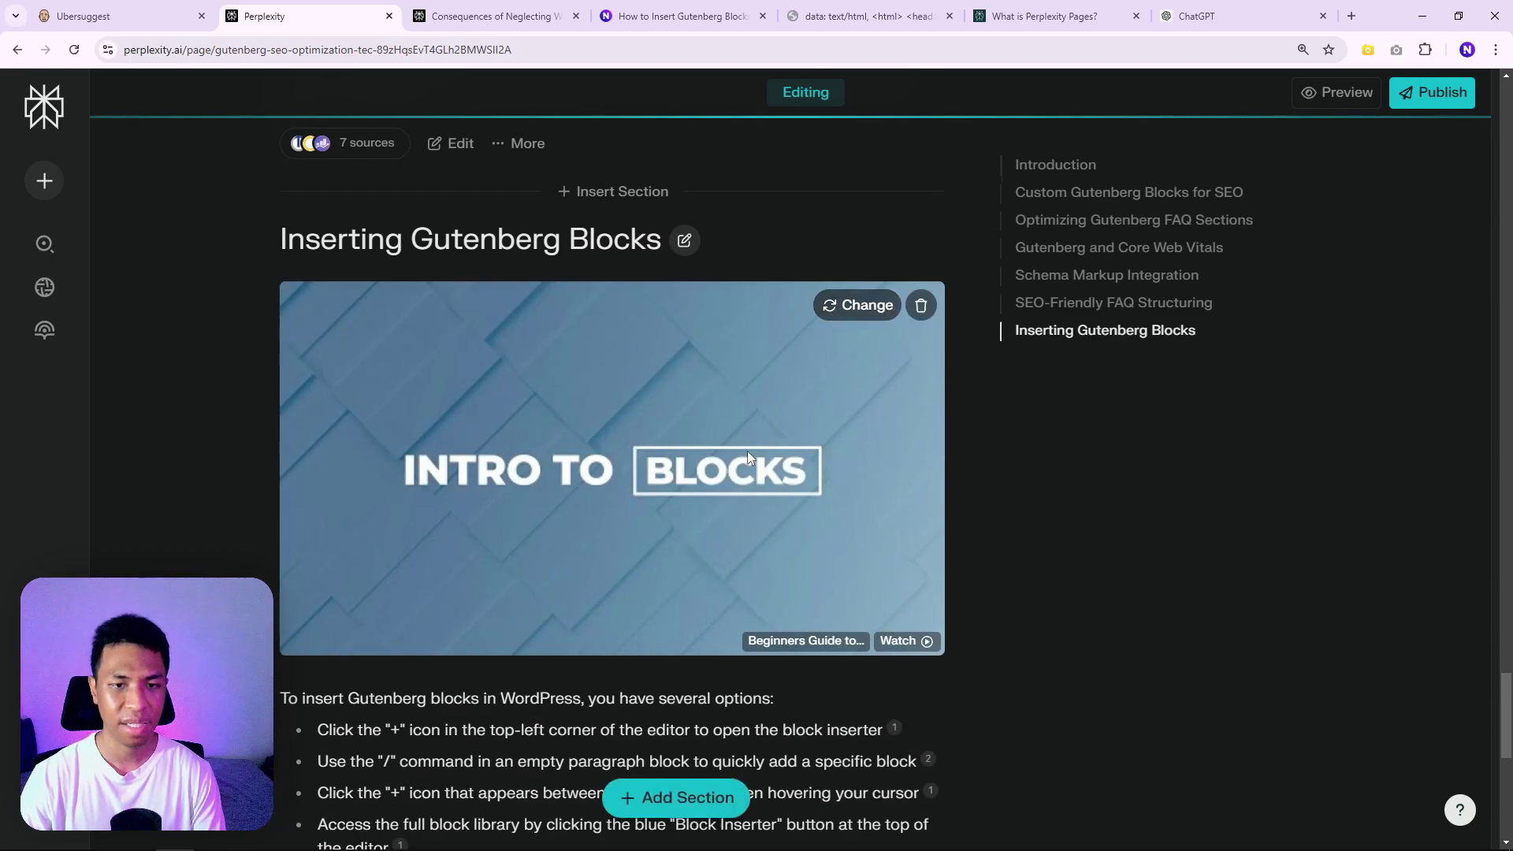
left_click(859, 305)
left_click(1003, 257)
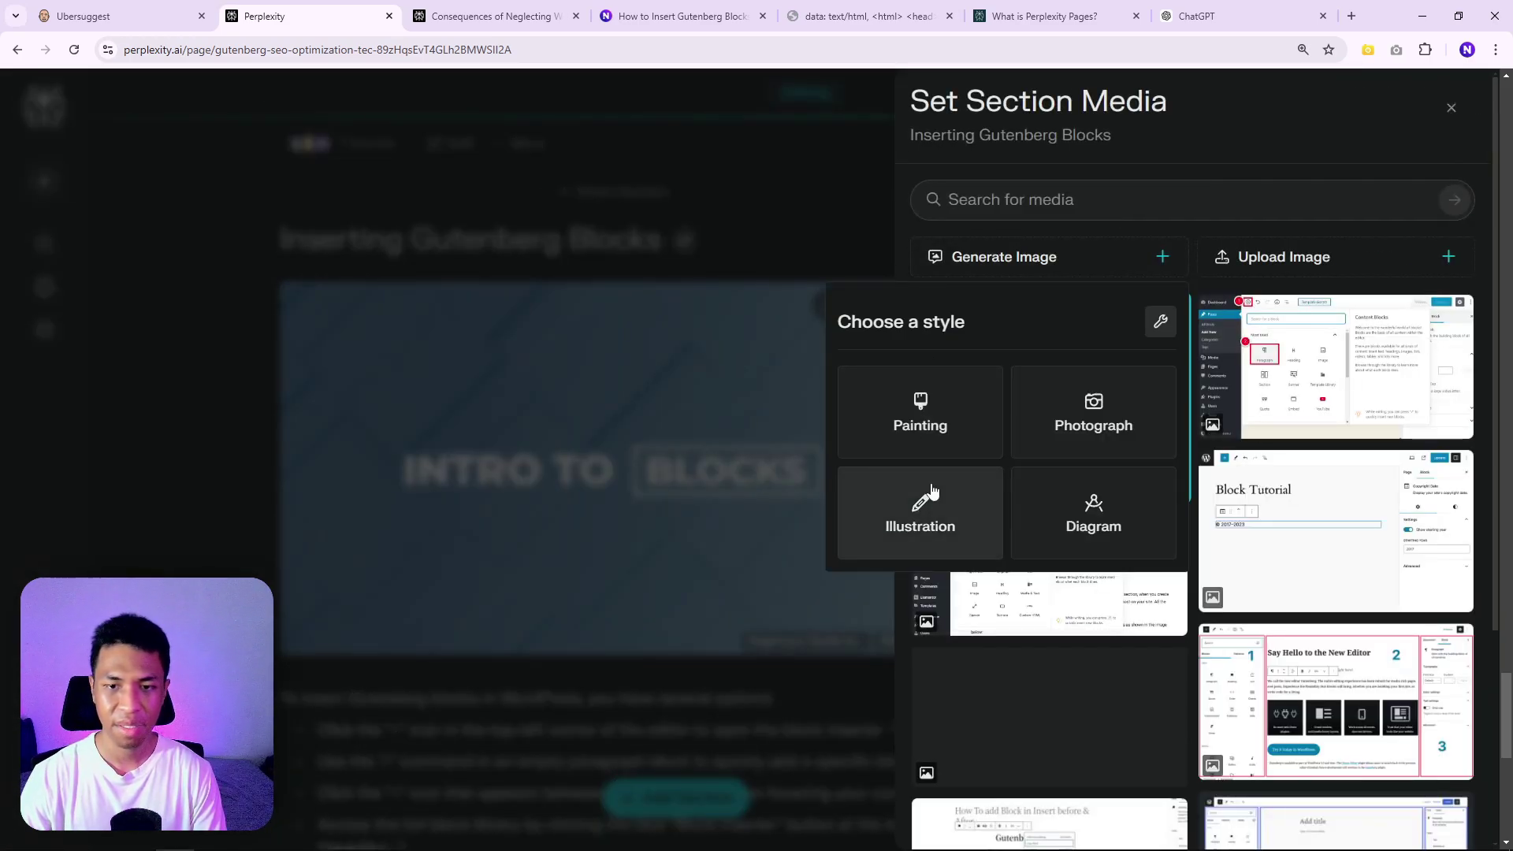
left_click(932, 492)
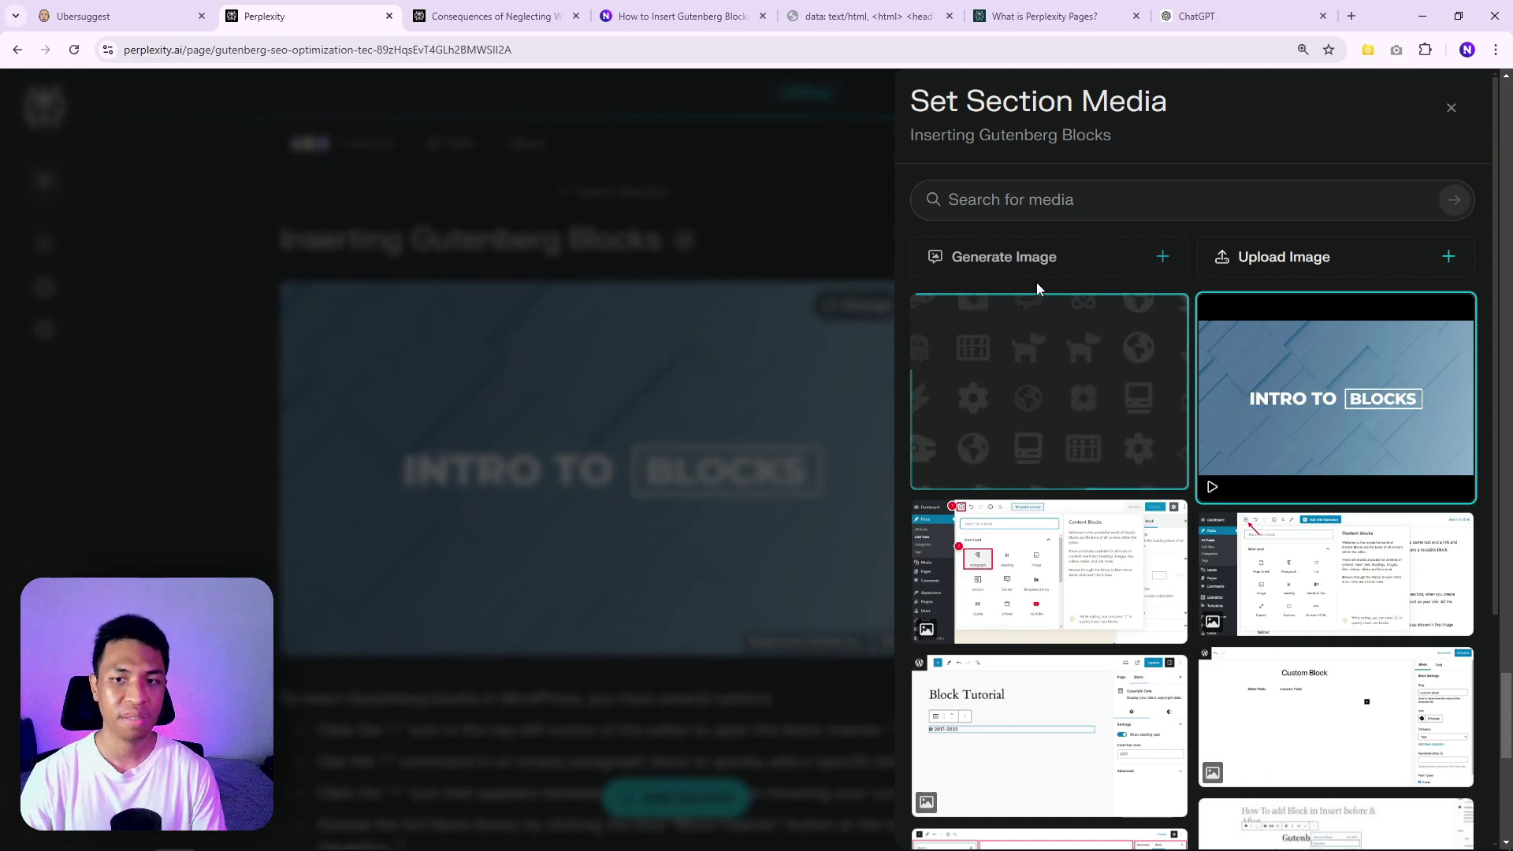
left_click(1031, 313)
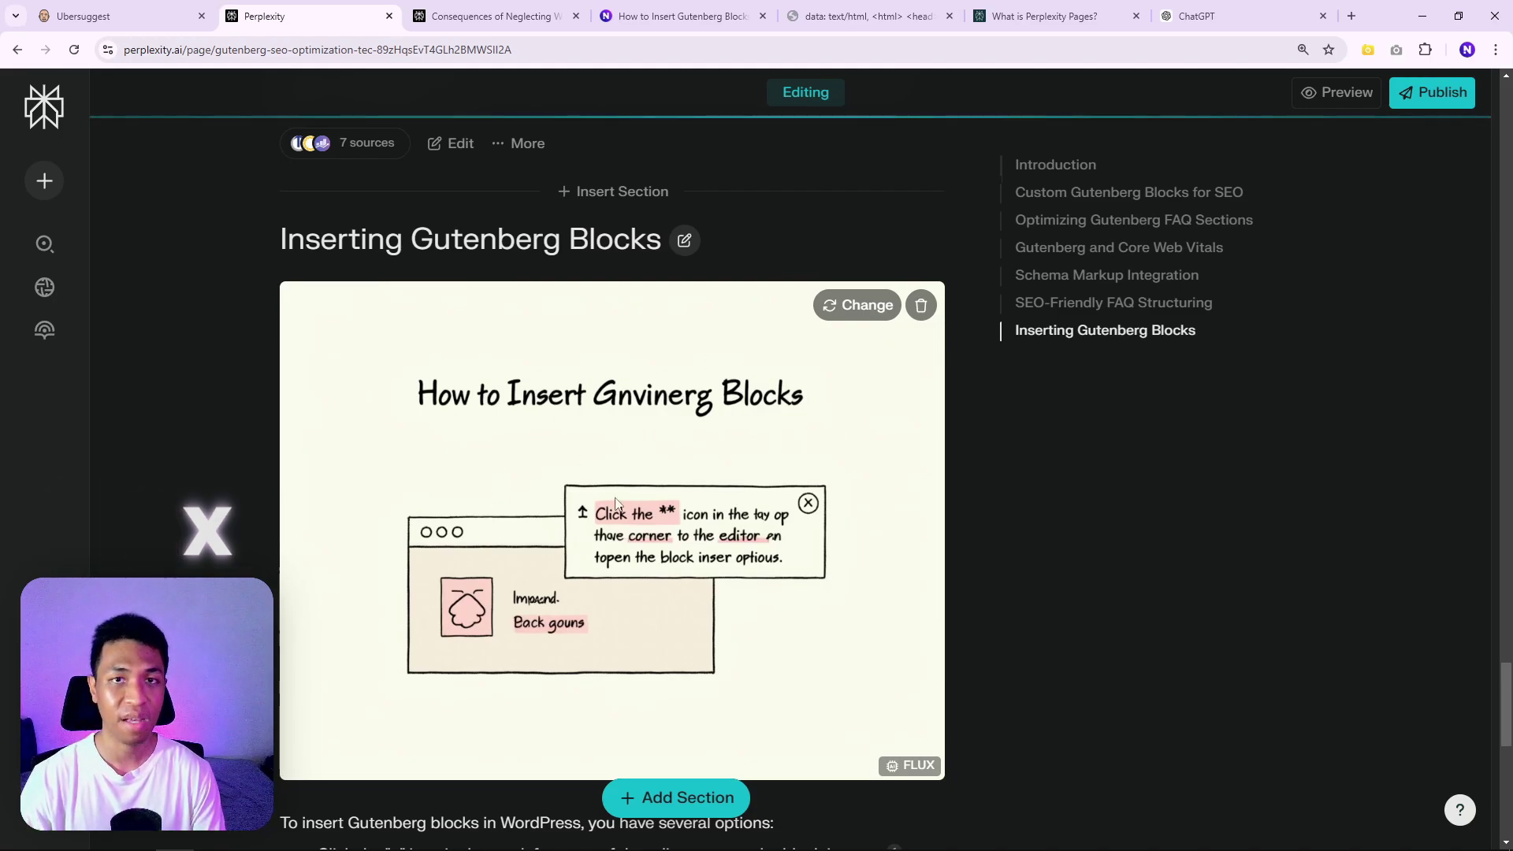
scroll(769, 426, "down", 4)
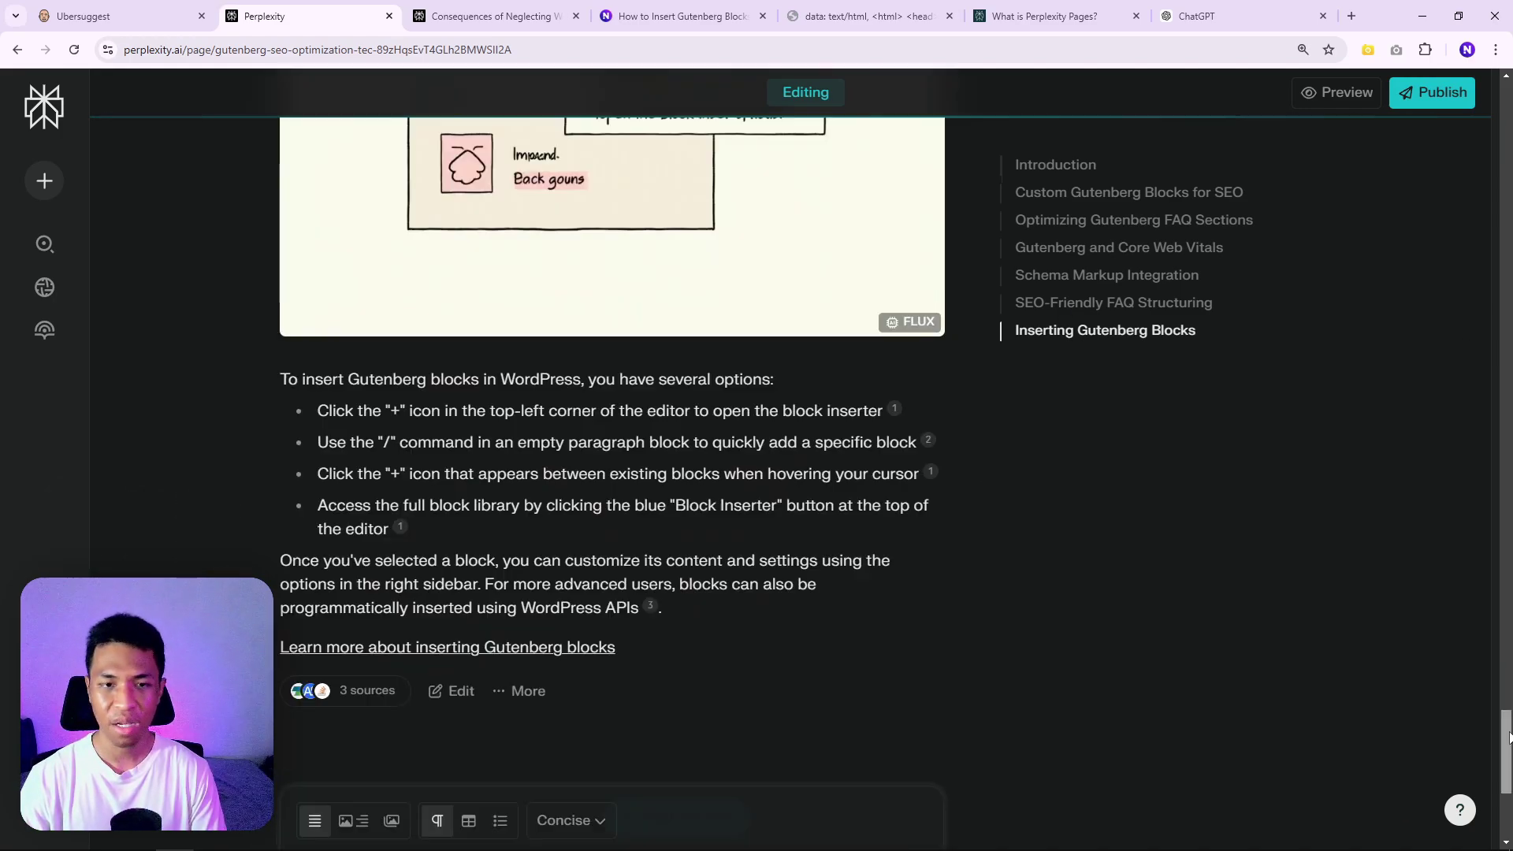
scroll(1508, 736, "down", 1)
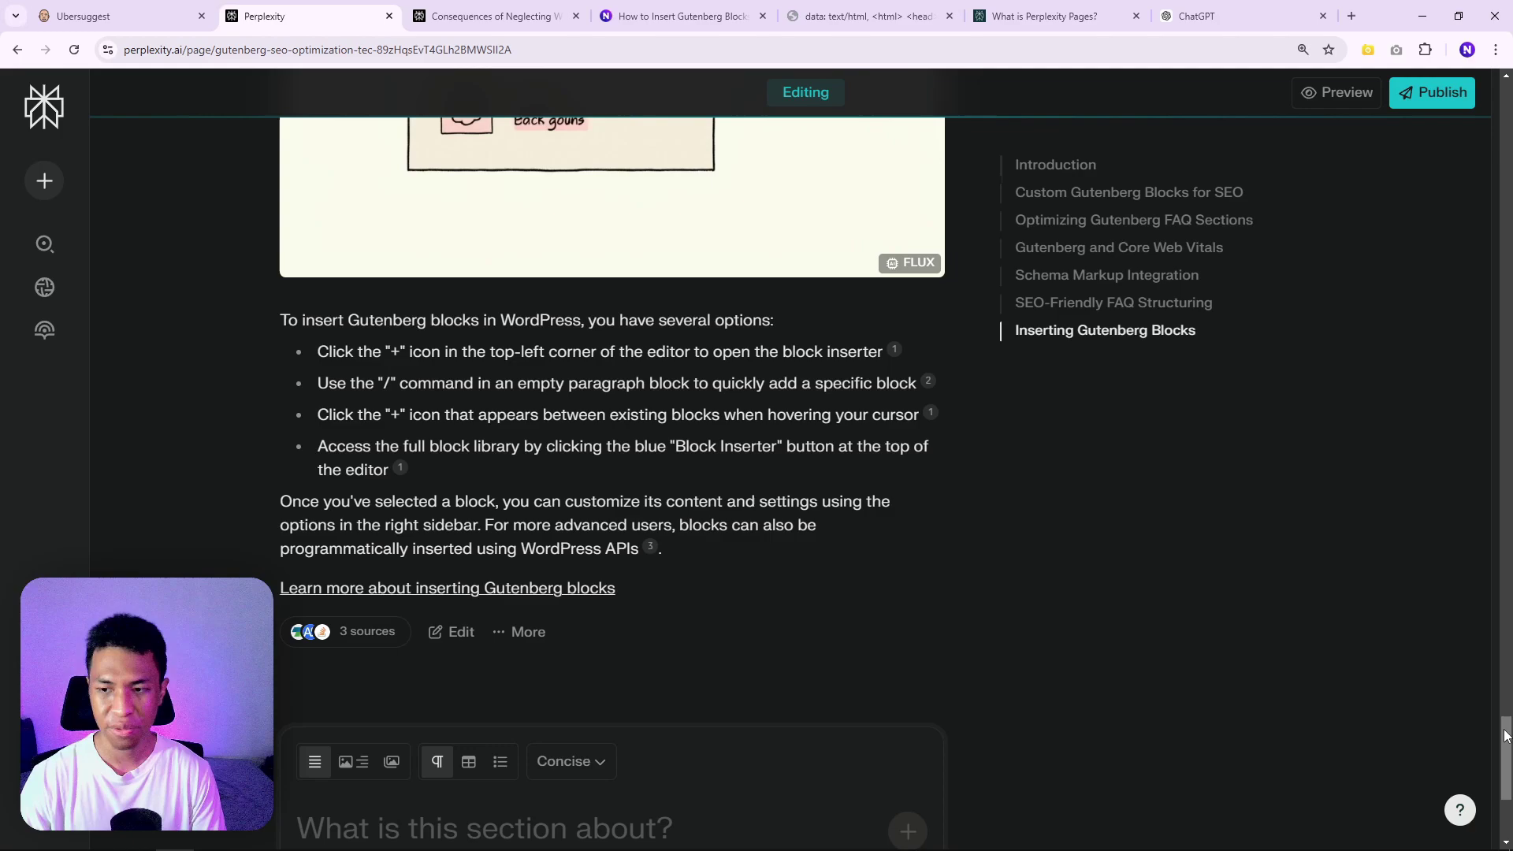
scroll(1508, 735, "down", 1)
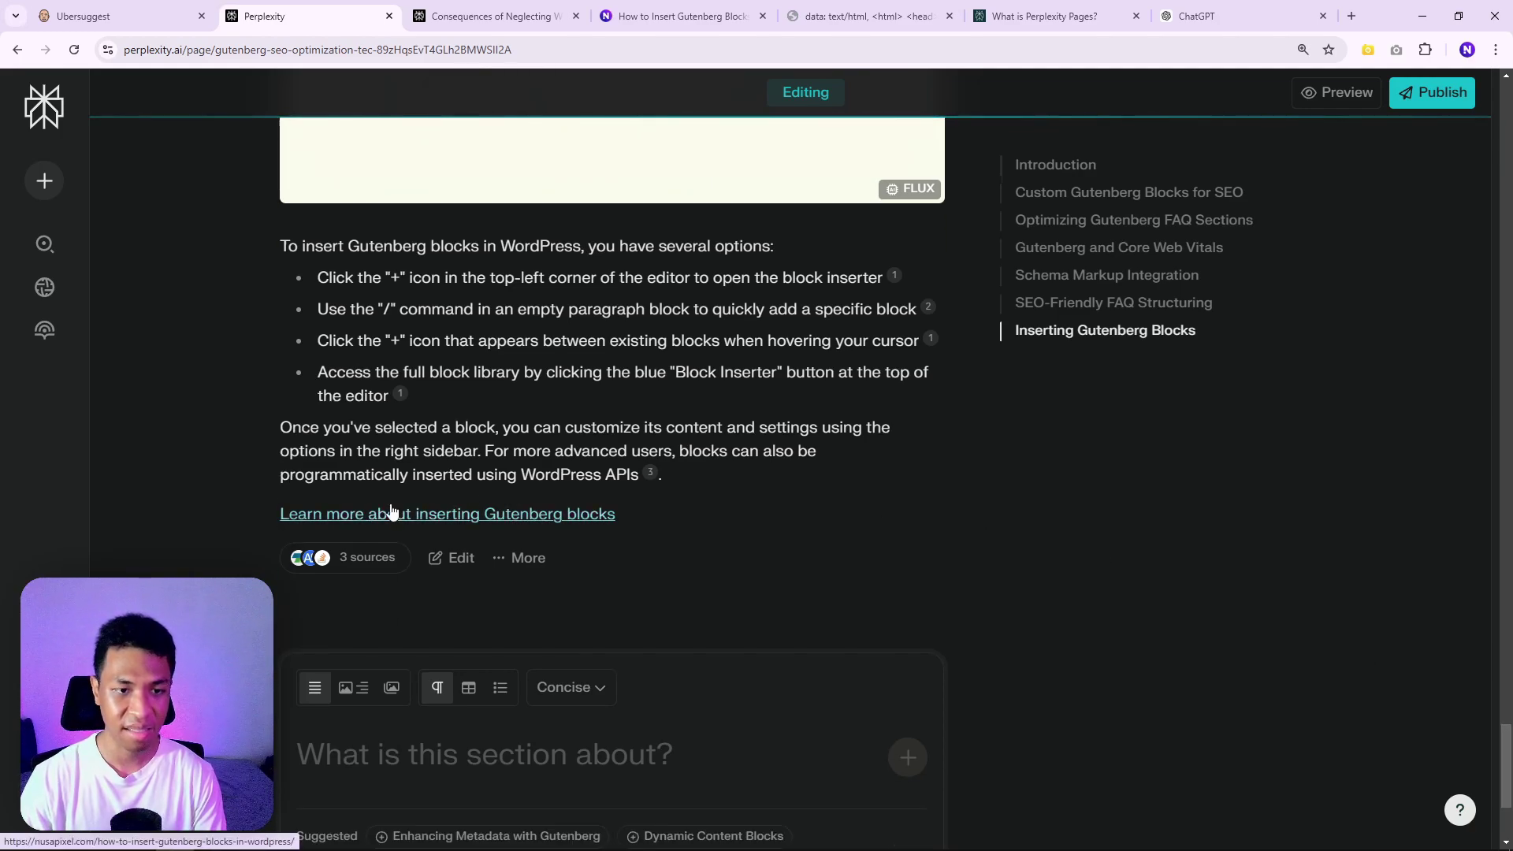
Confirm the Learn more link opens its article, then publish the page
left_click(426, 516)
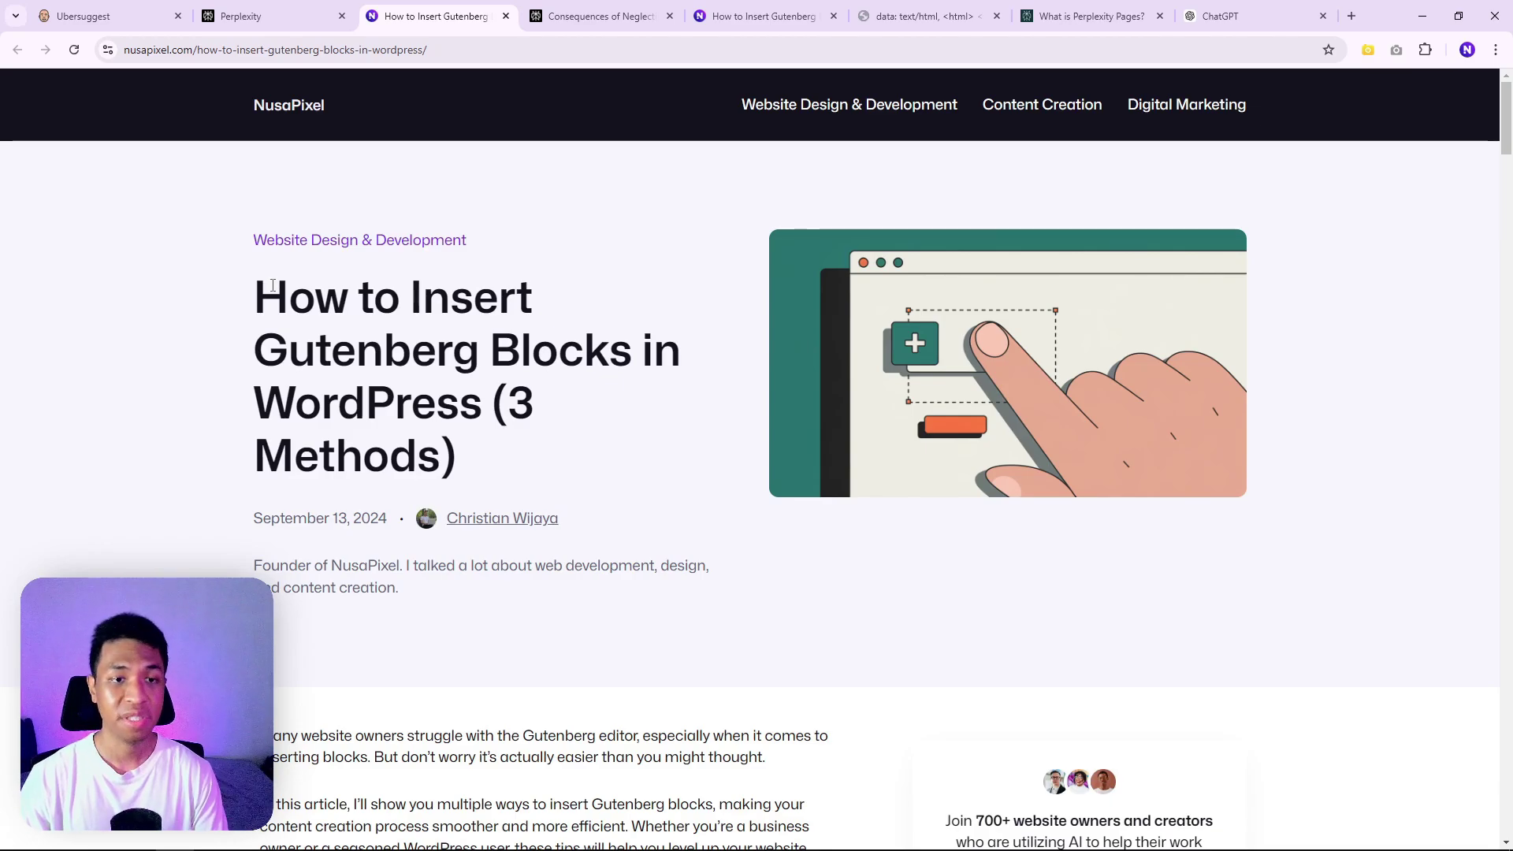
key("ctrl+w")
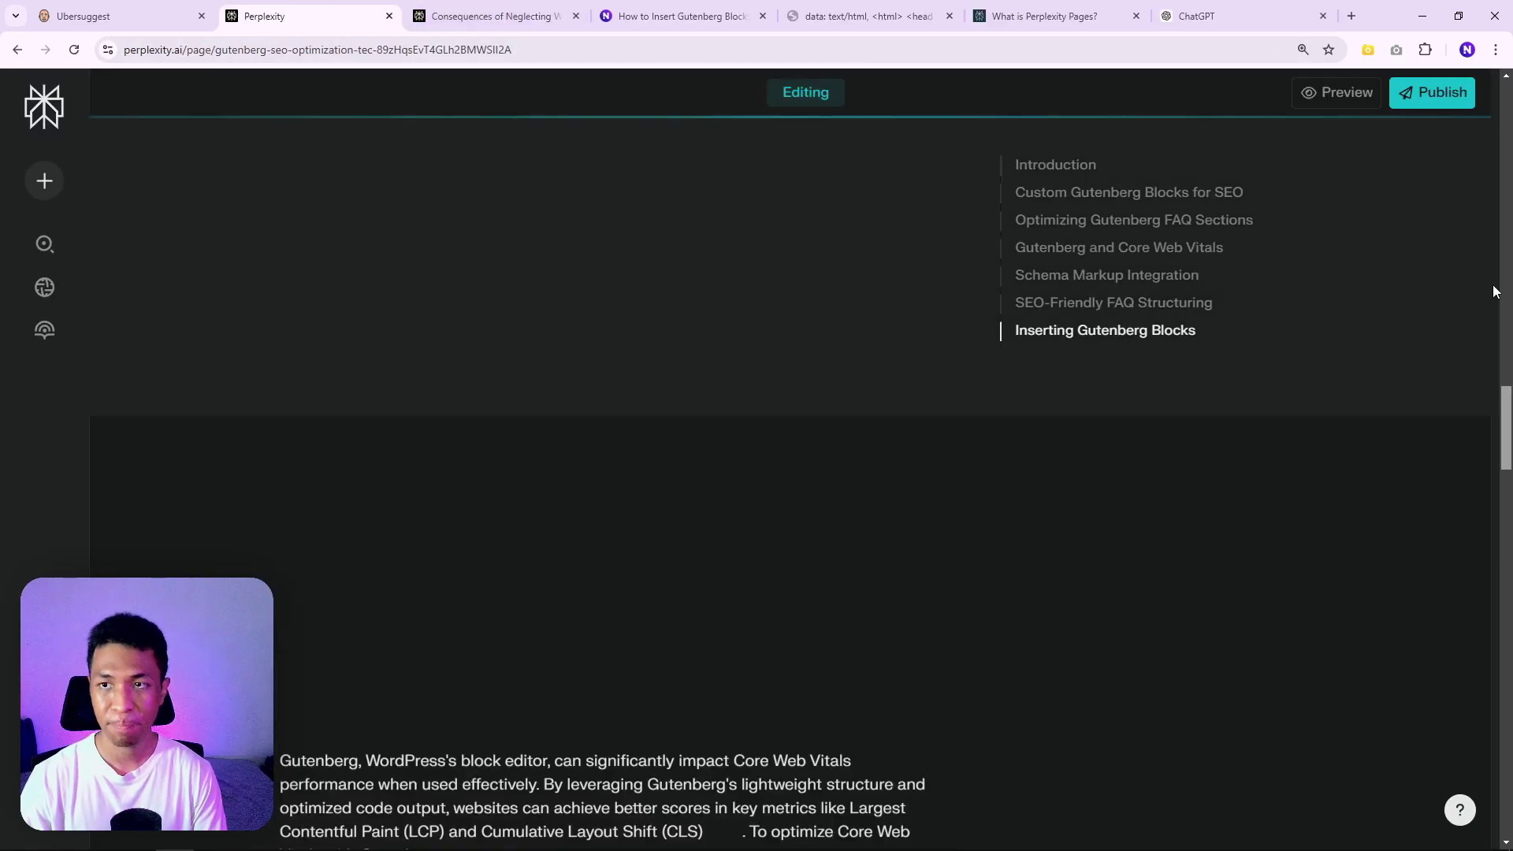
left_click_drag(1493, 286, 1492, 136)
scroll(1494, 136, "up", 3)
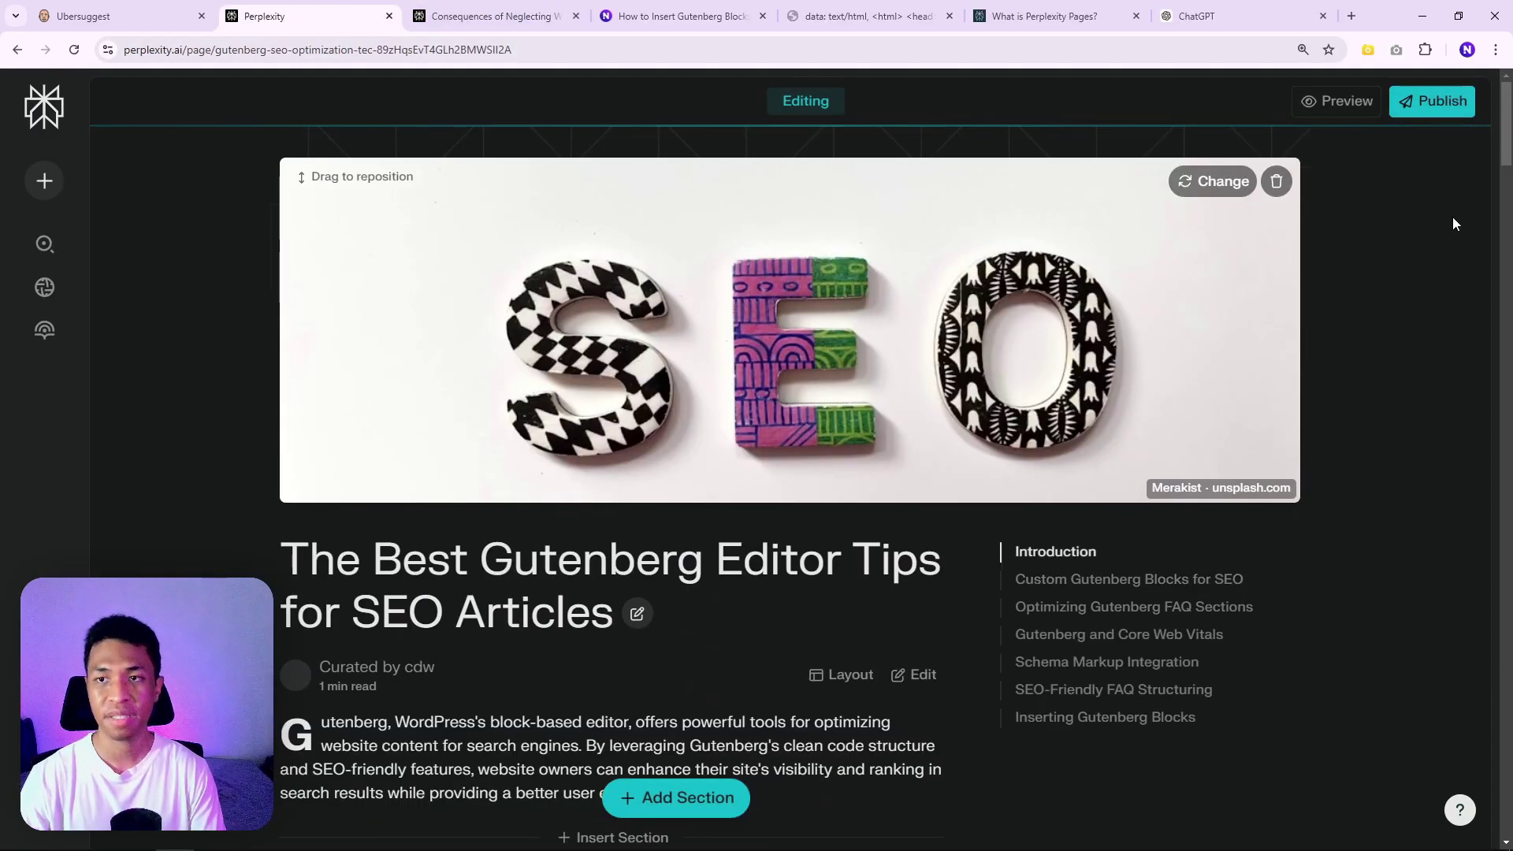
left_click(1443, 102)
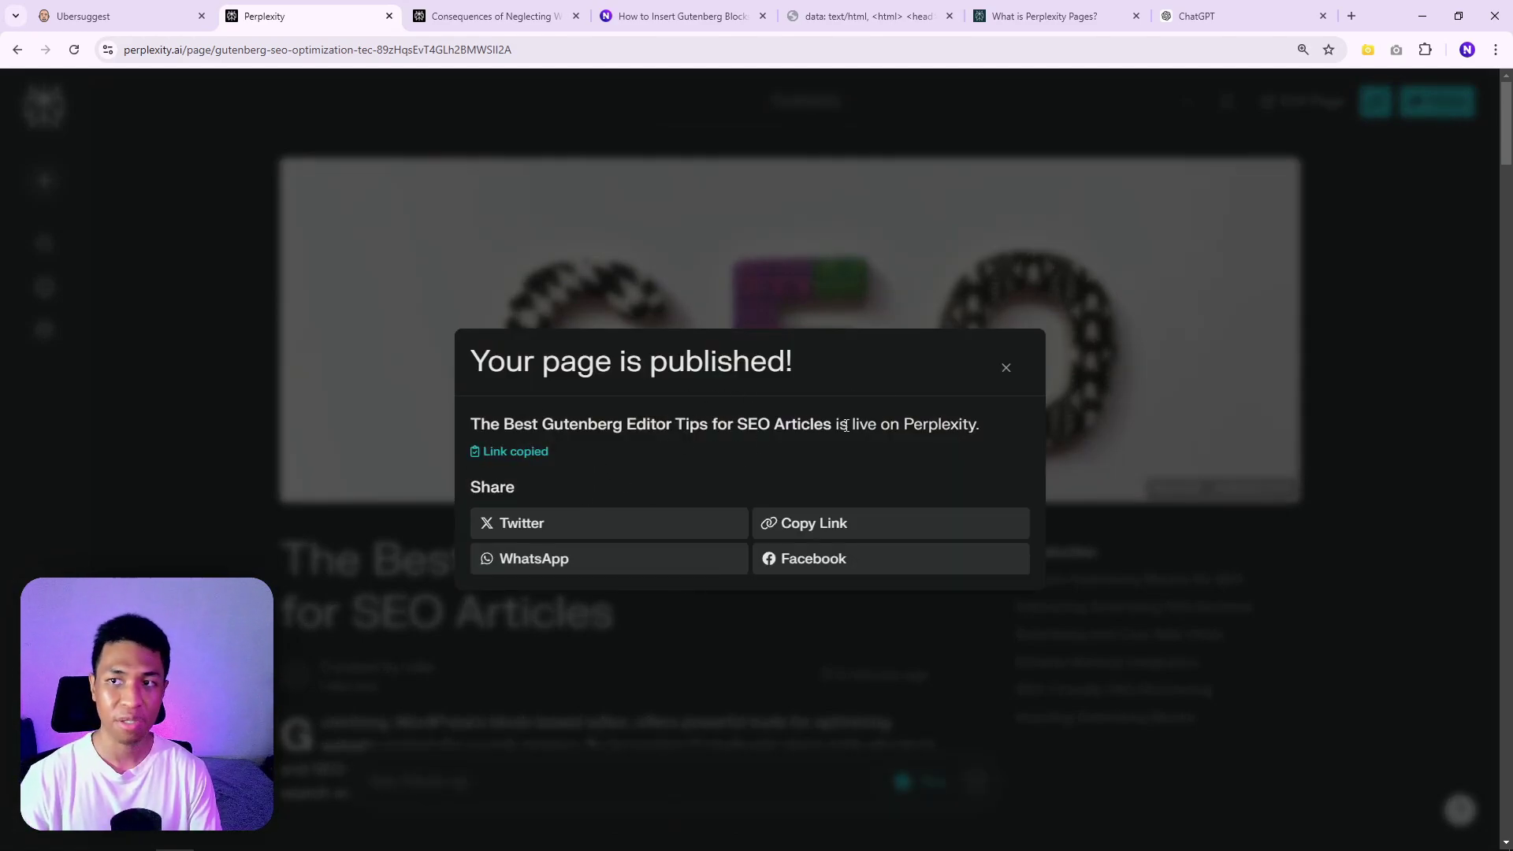
Load the copied page link in a new Incognito window with Paste and go
left_click(1496, 48)
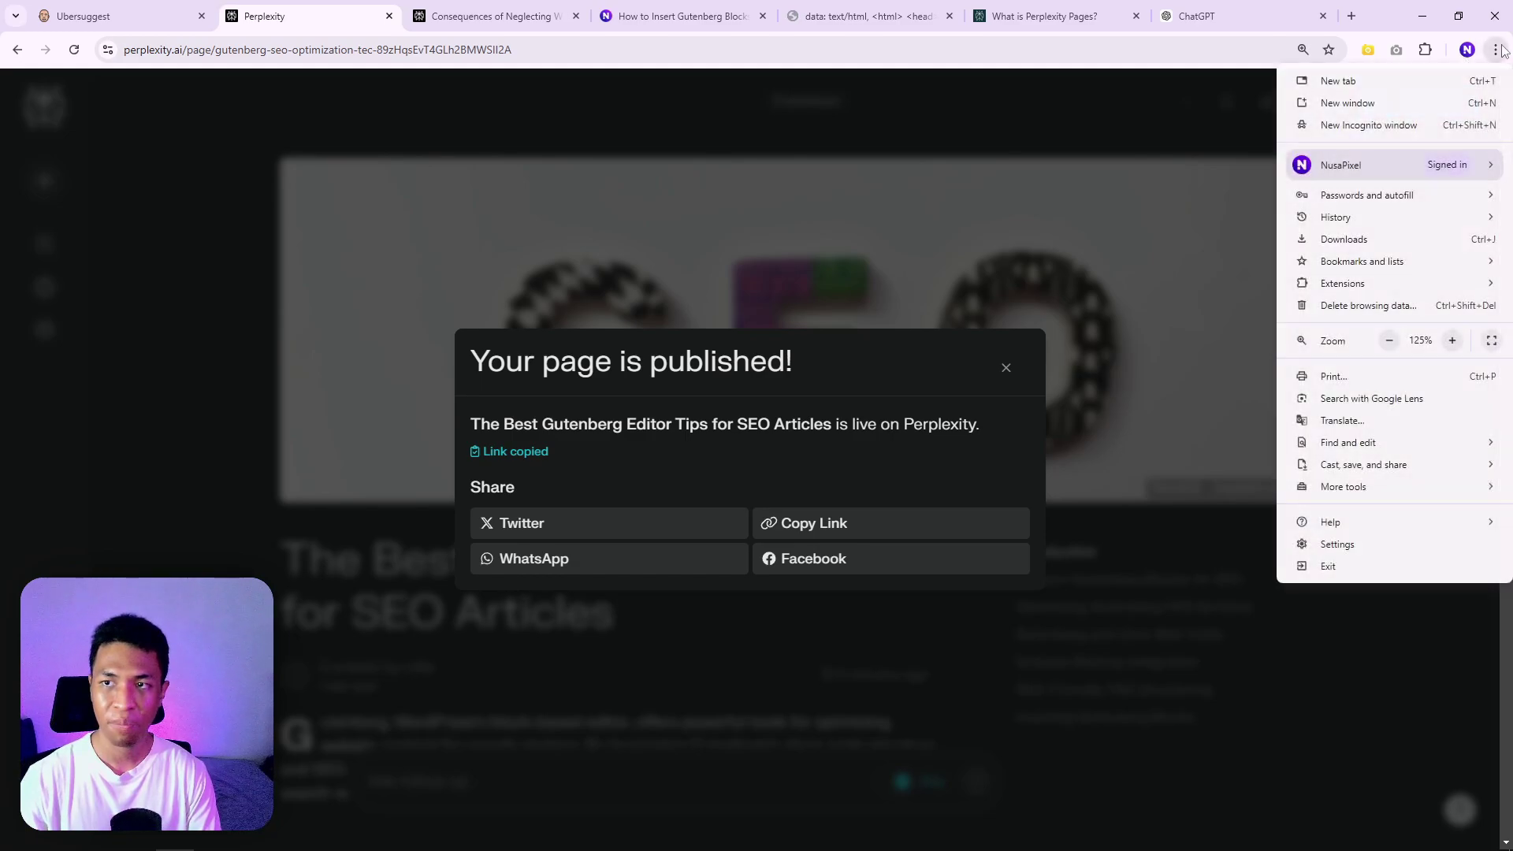
left_click(1400, 126)
right_click(548, 50)
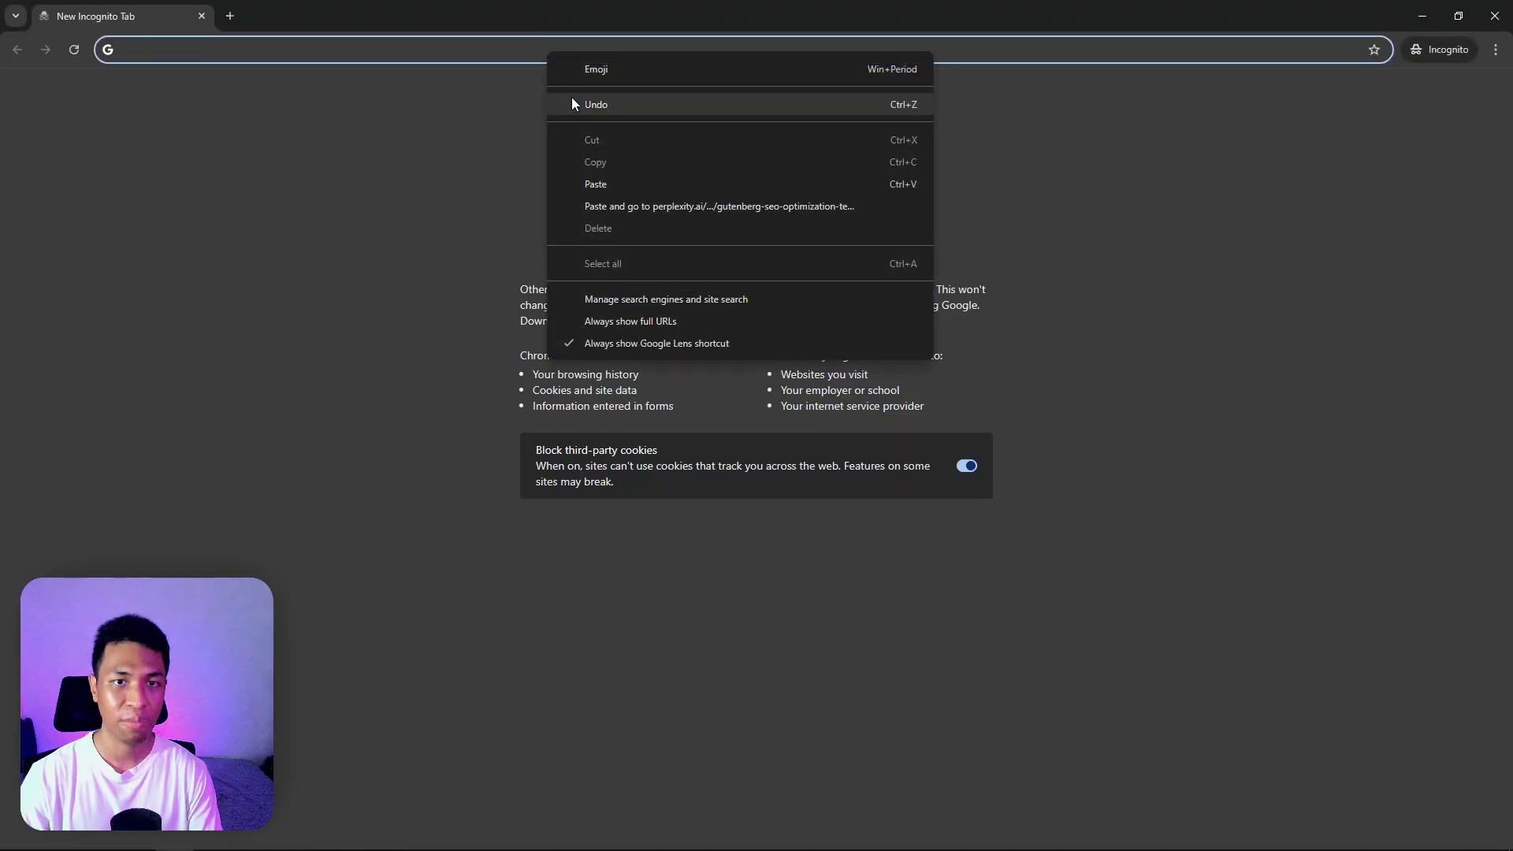
left_click(595, 206)
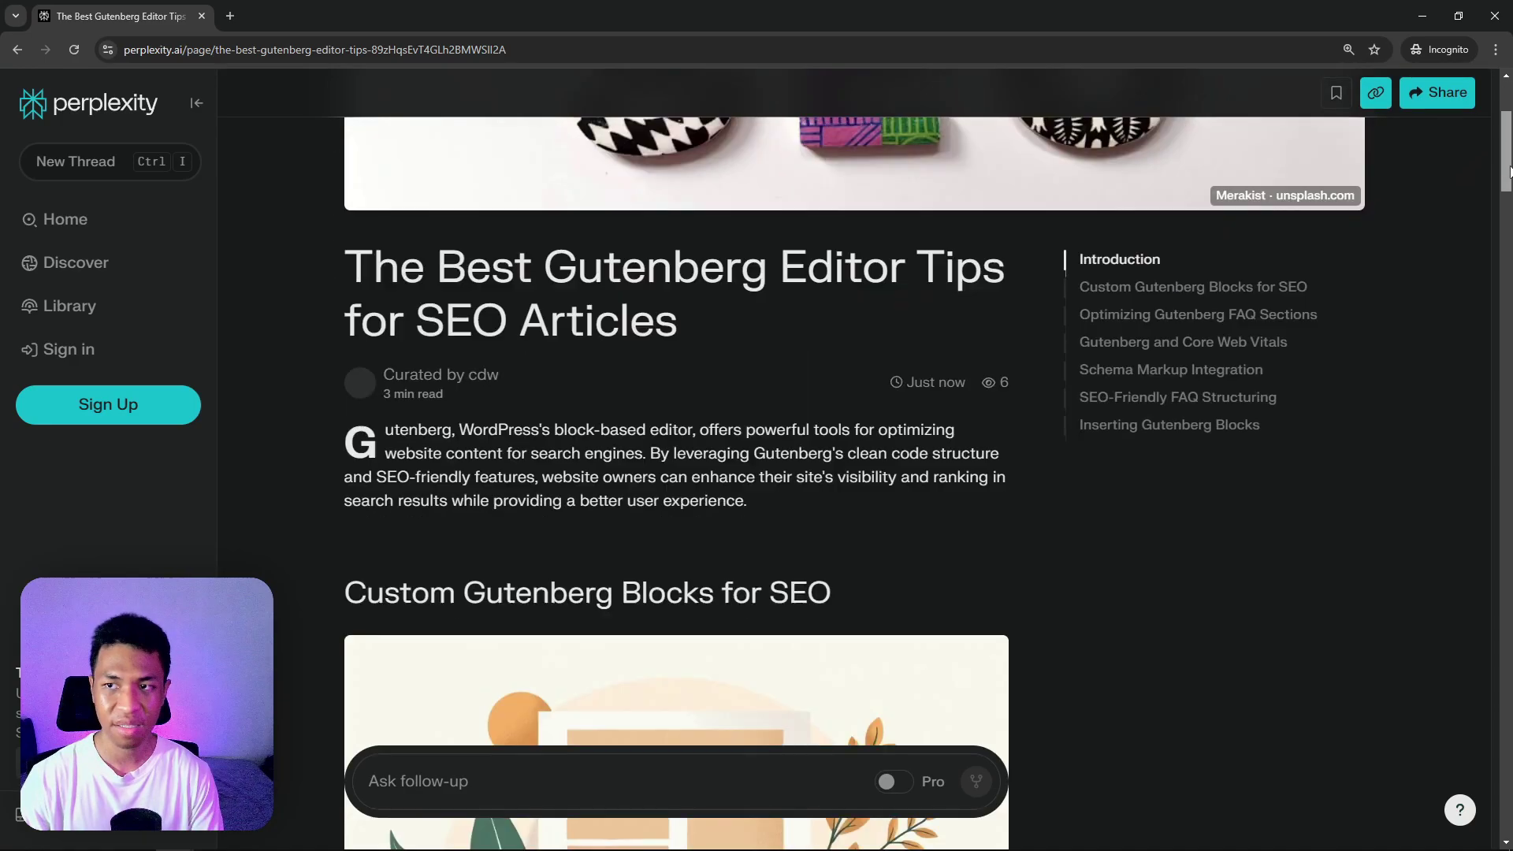
left_click_drag(1498, 142, 1463, 743)
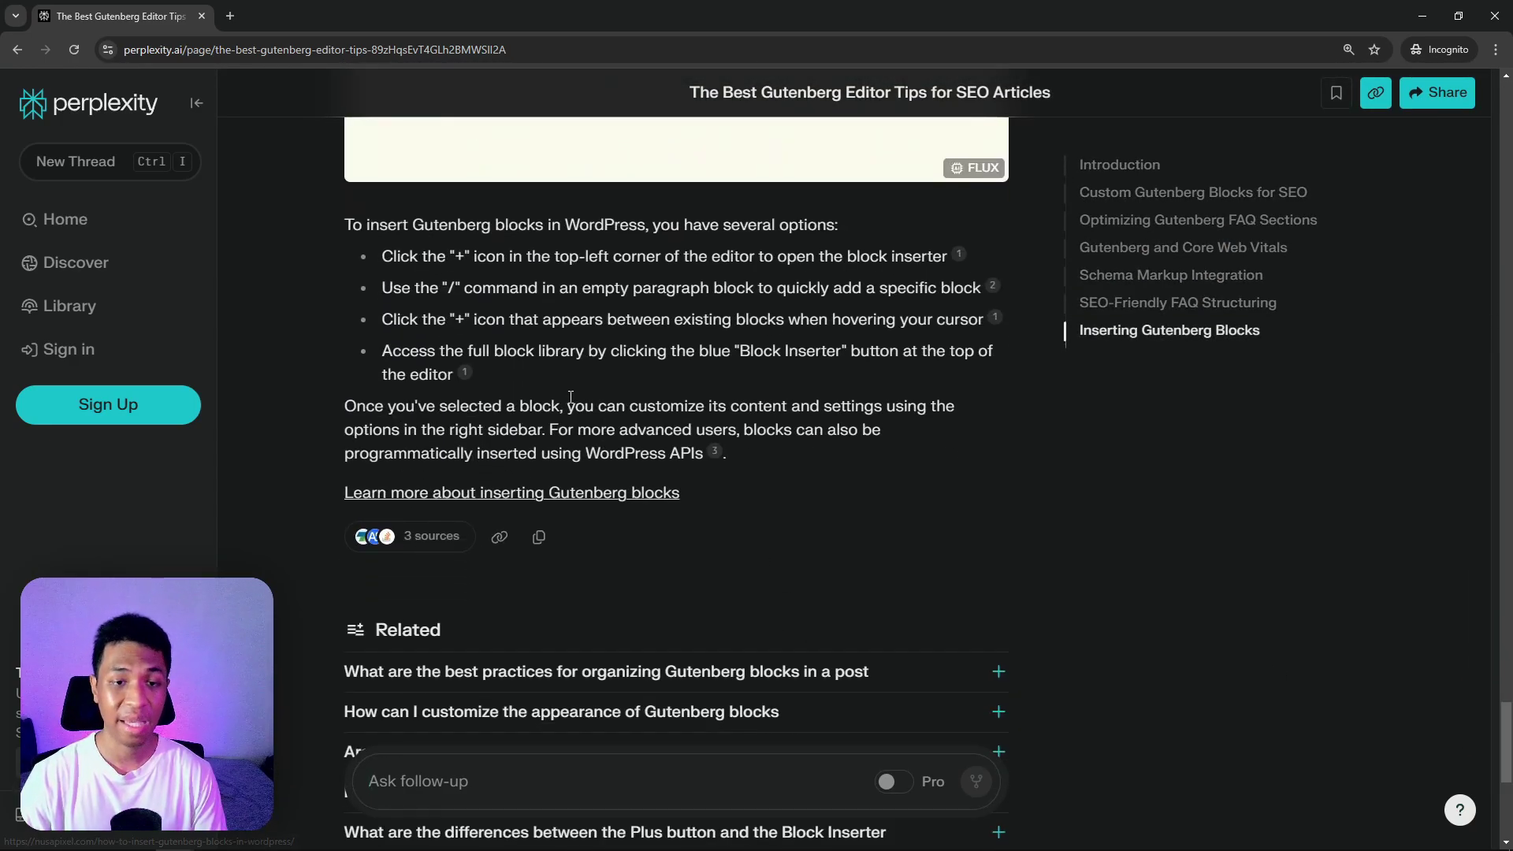
left_click(553, 496)
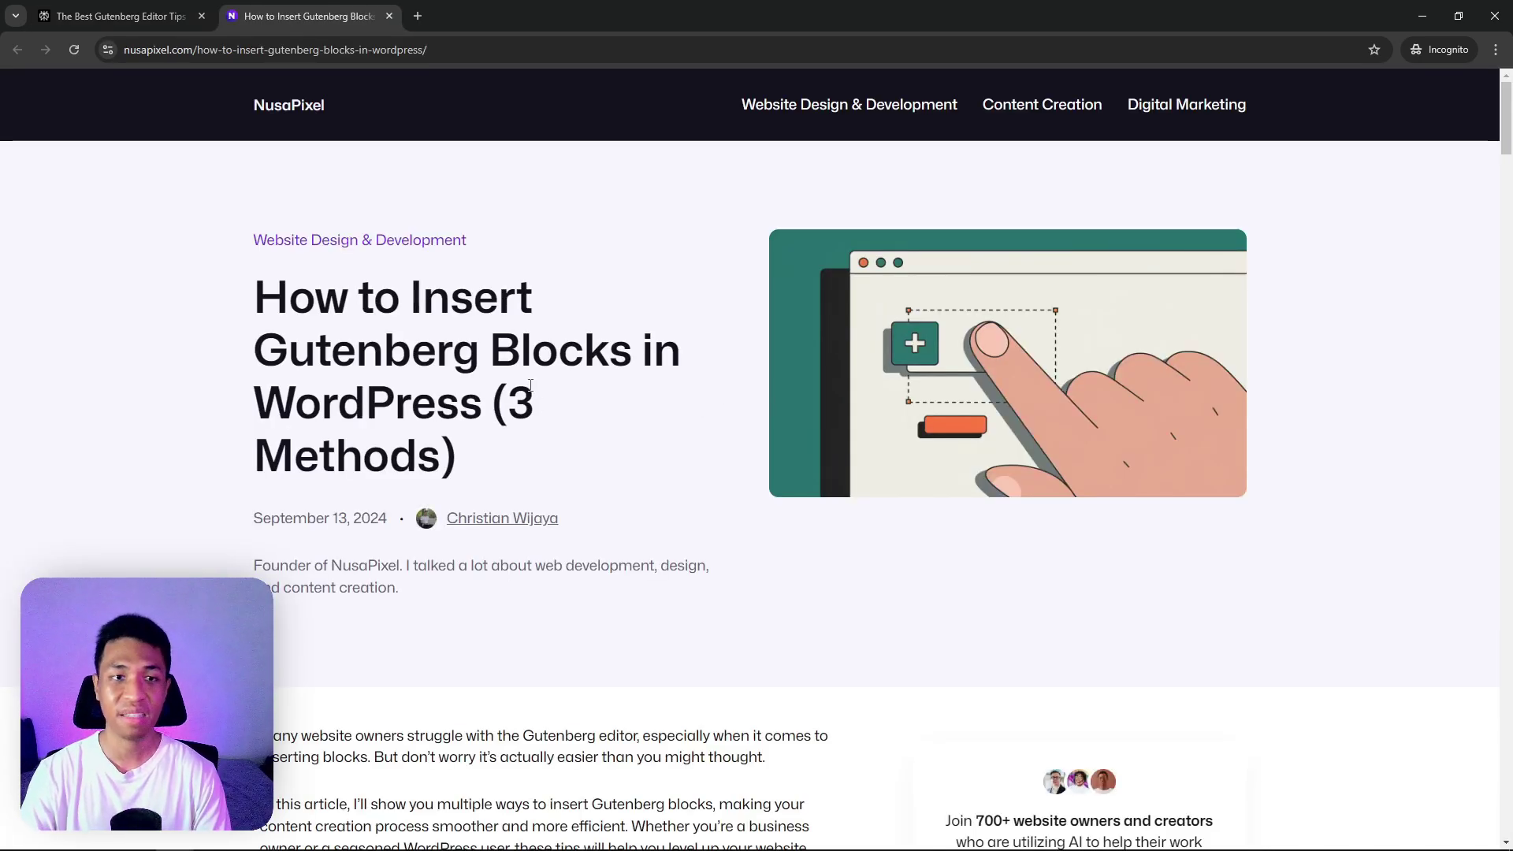
key("ctrl+w")
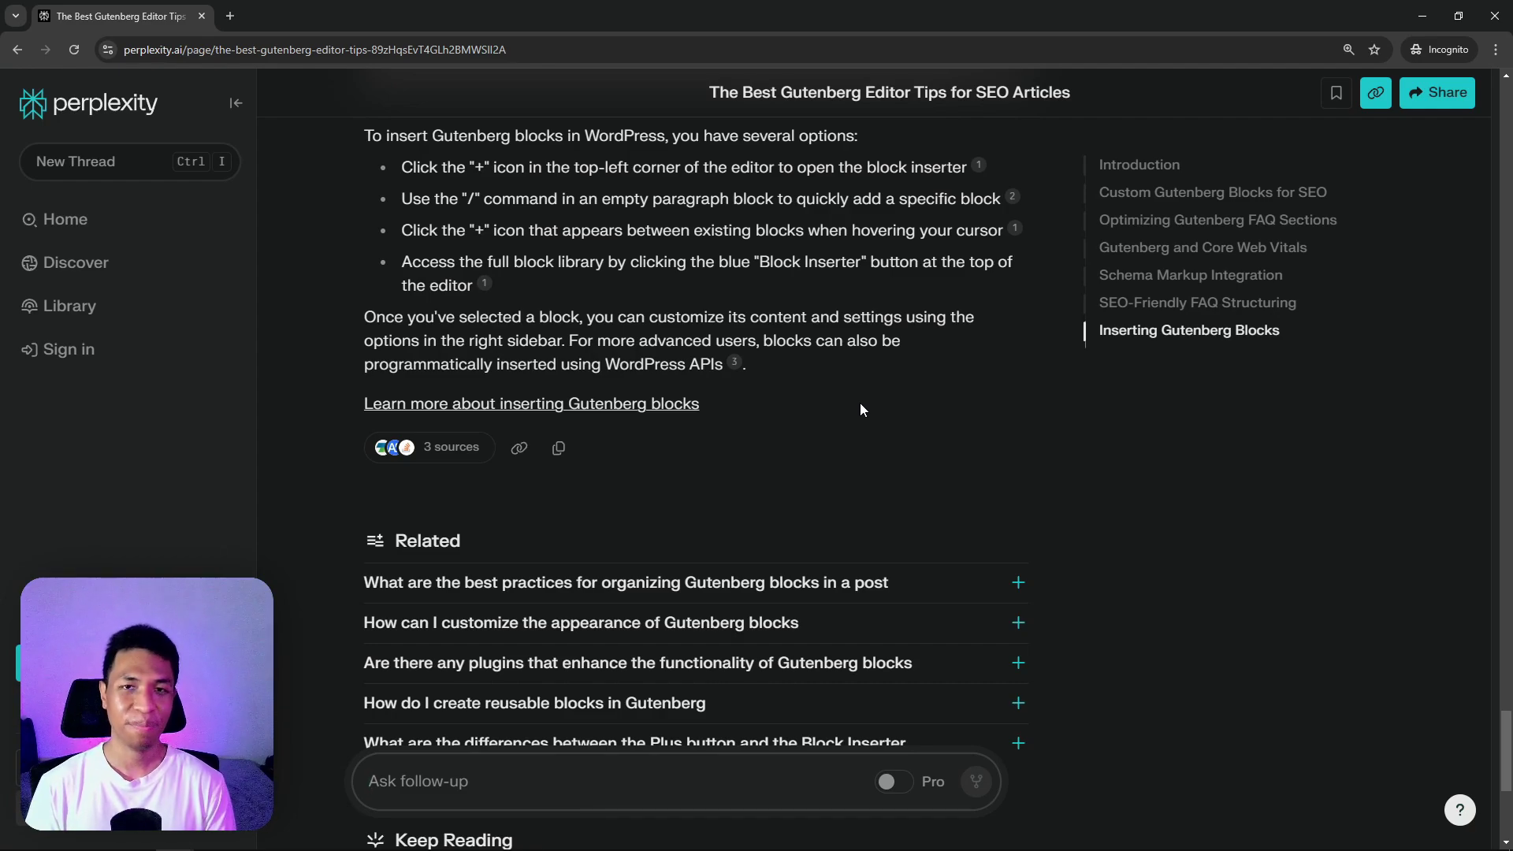
Inspect the Learn more link with DevTools docked at the bottom and the drawer closed
right_click(619, 401)
left_click(674, 554)
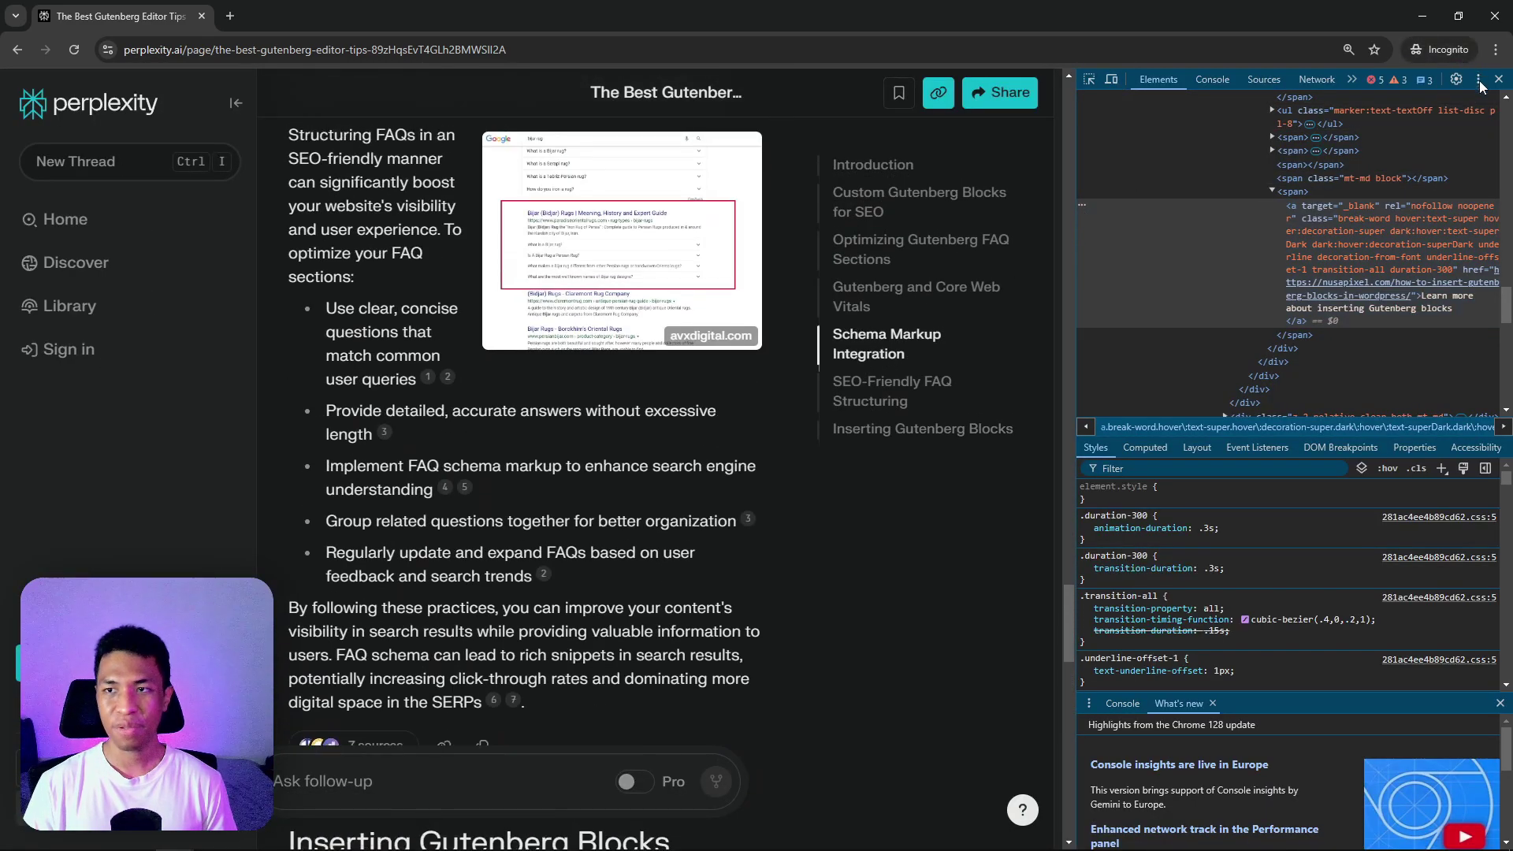
left_click(1478, 79)
left_click(1472, 106)
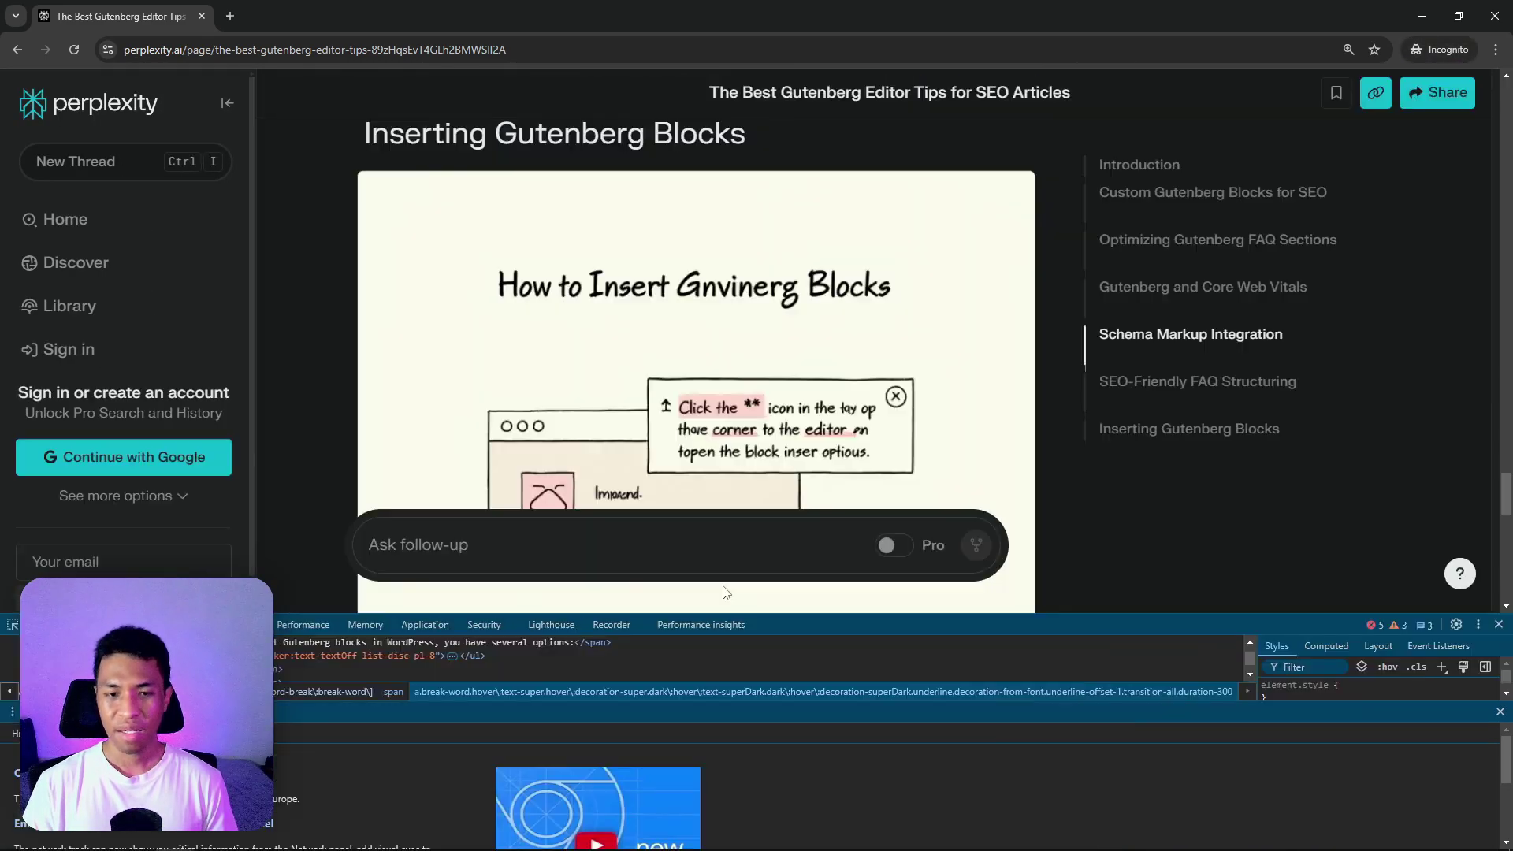
left_click(1499, 713)
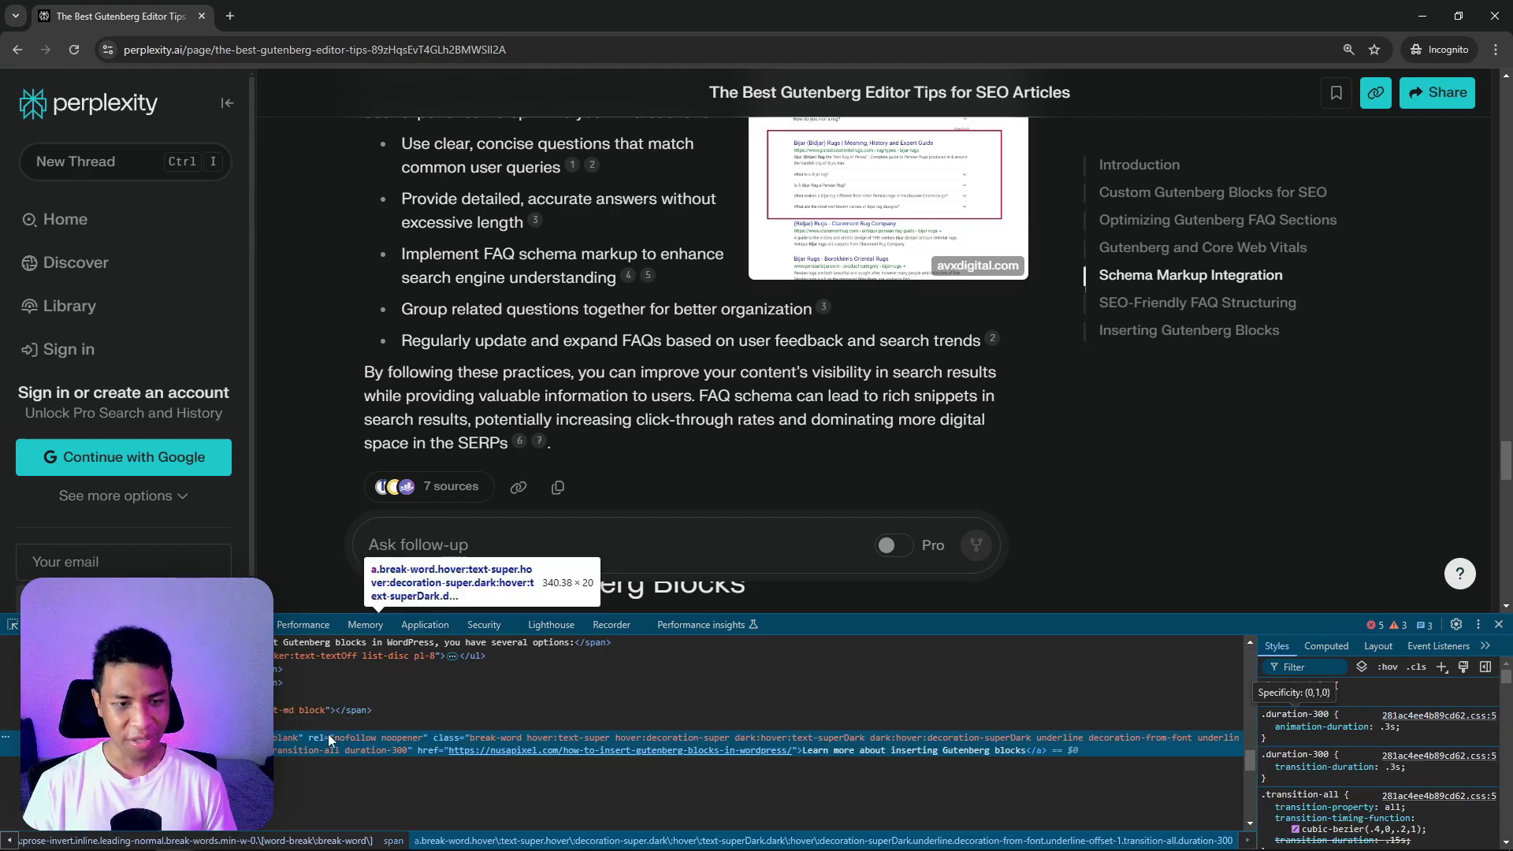
Select the Learn more link's element and its rel value 'nofollow noopener'
key("Down")
key("Down")
key("Down")
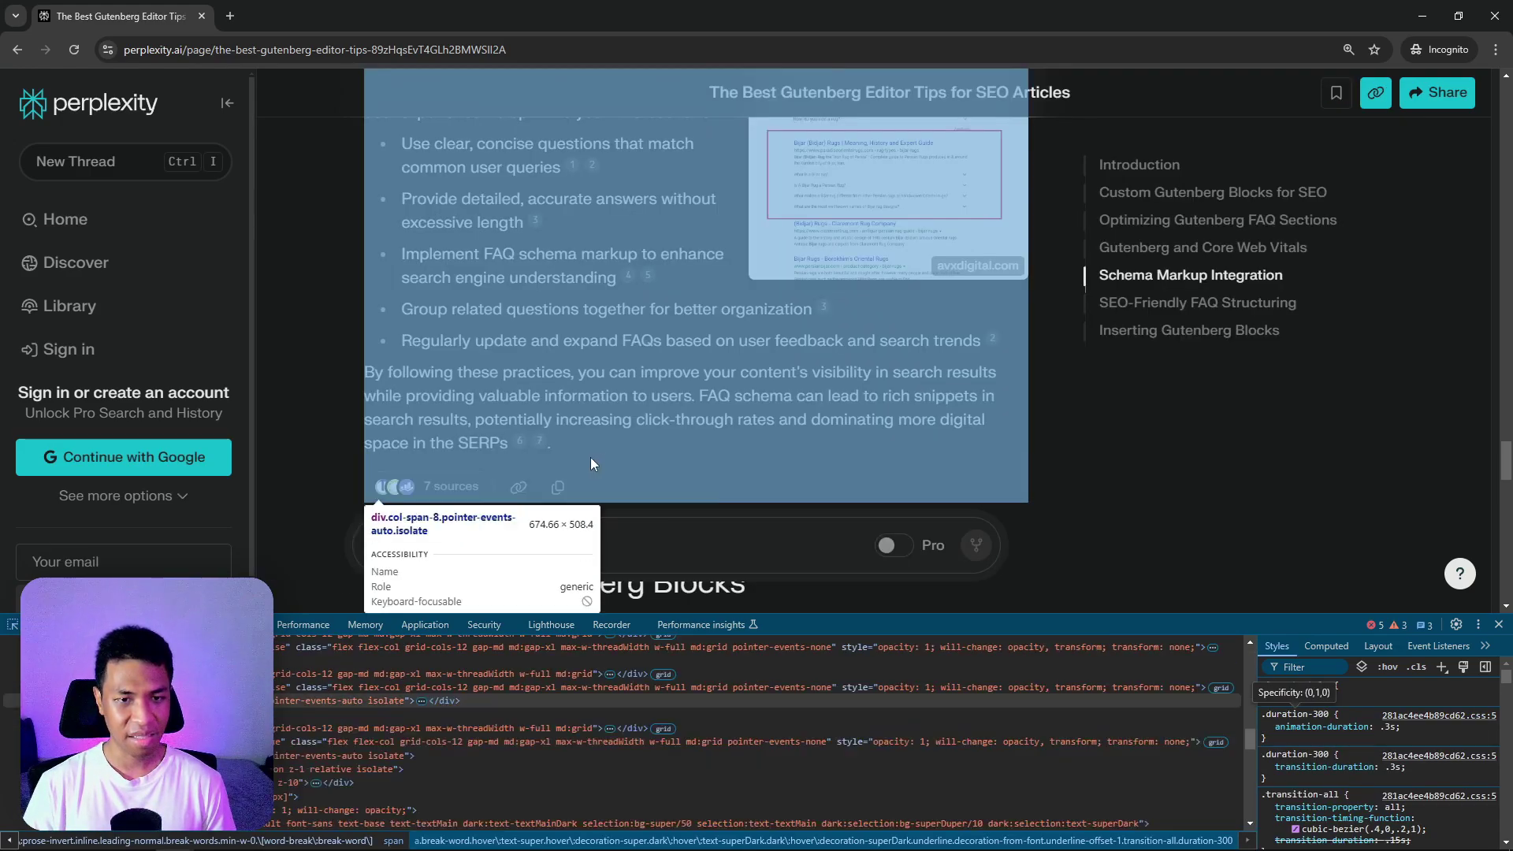
left_click(10, 629)
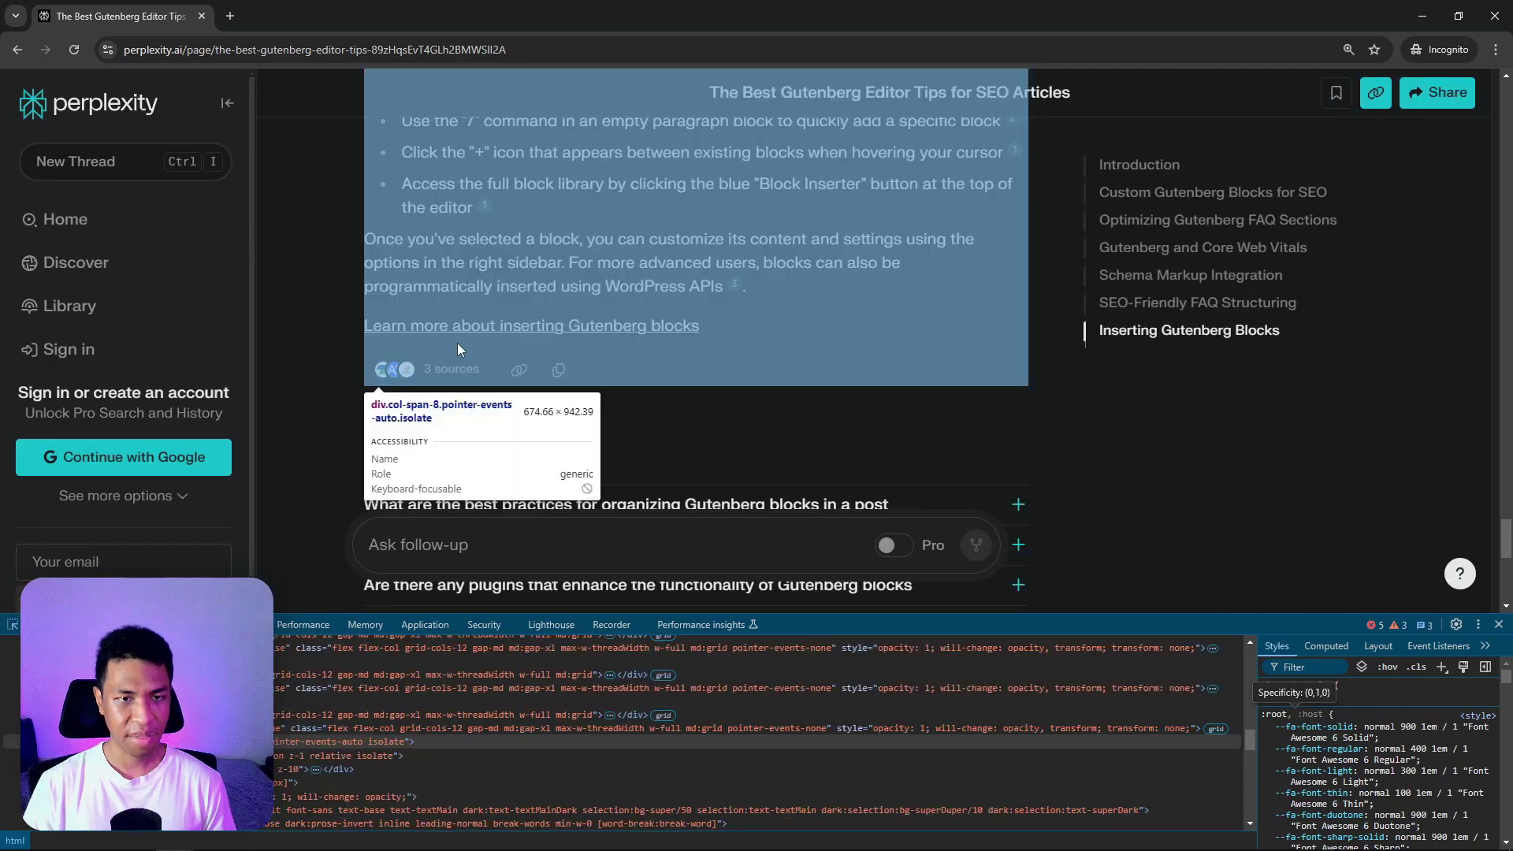
left_click(510, 328)
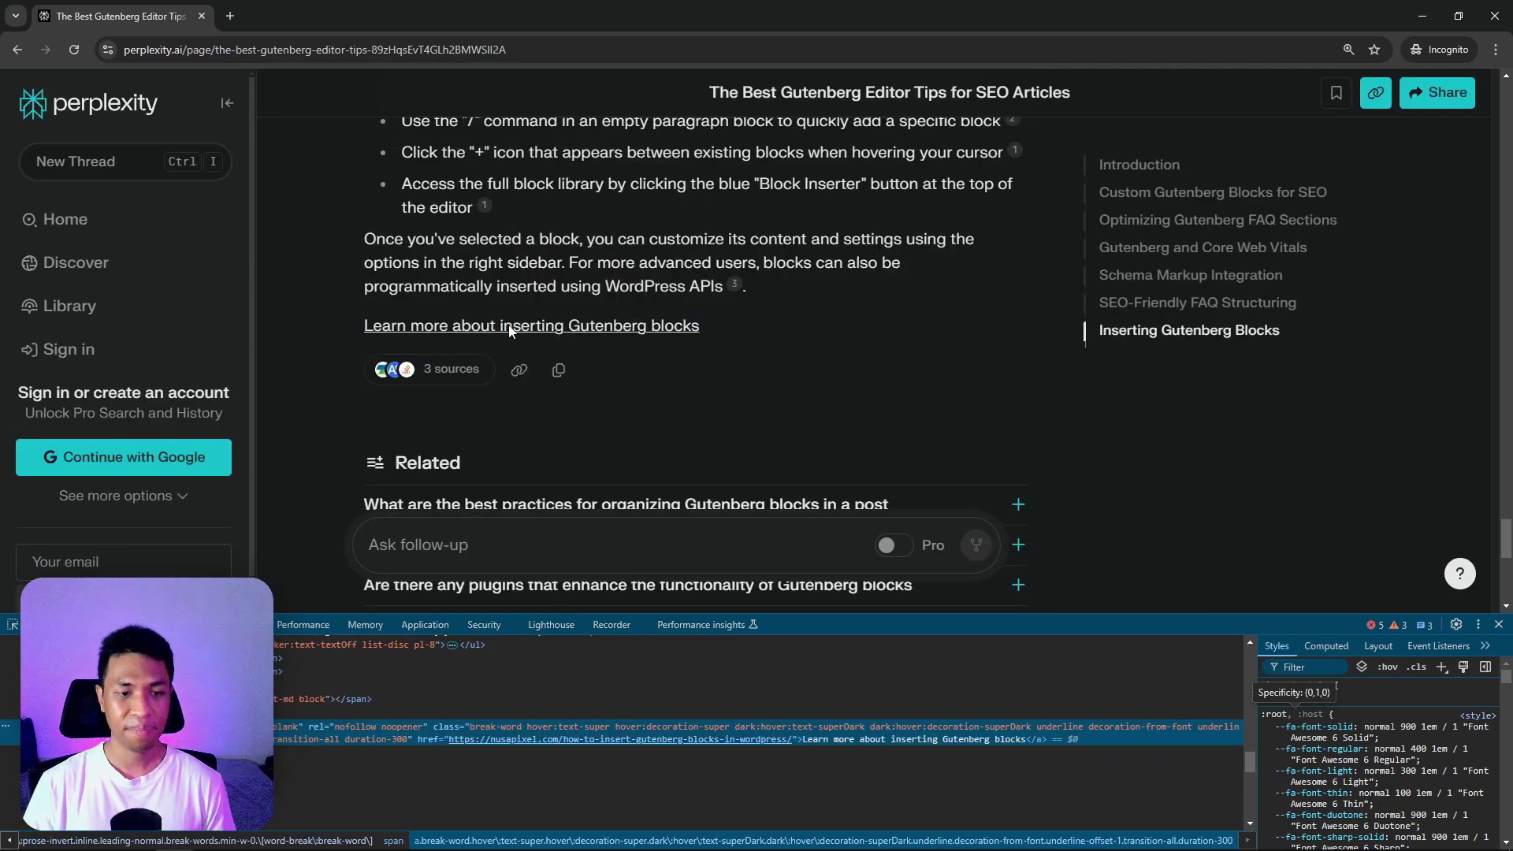
double_click(337, 729)
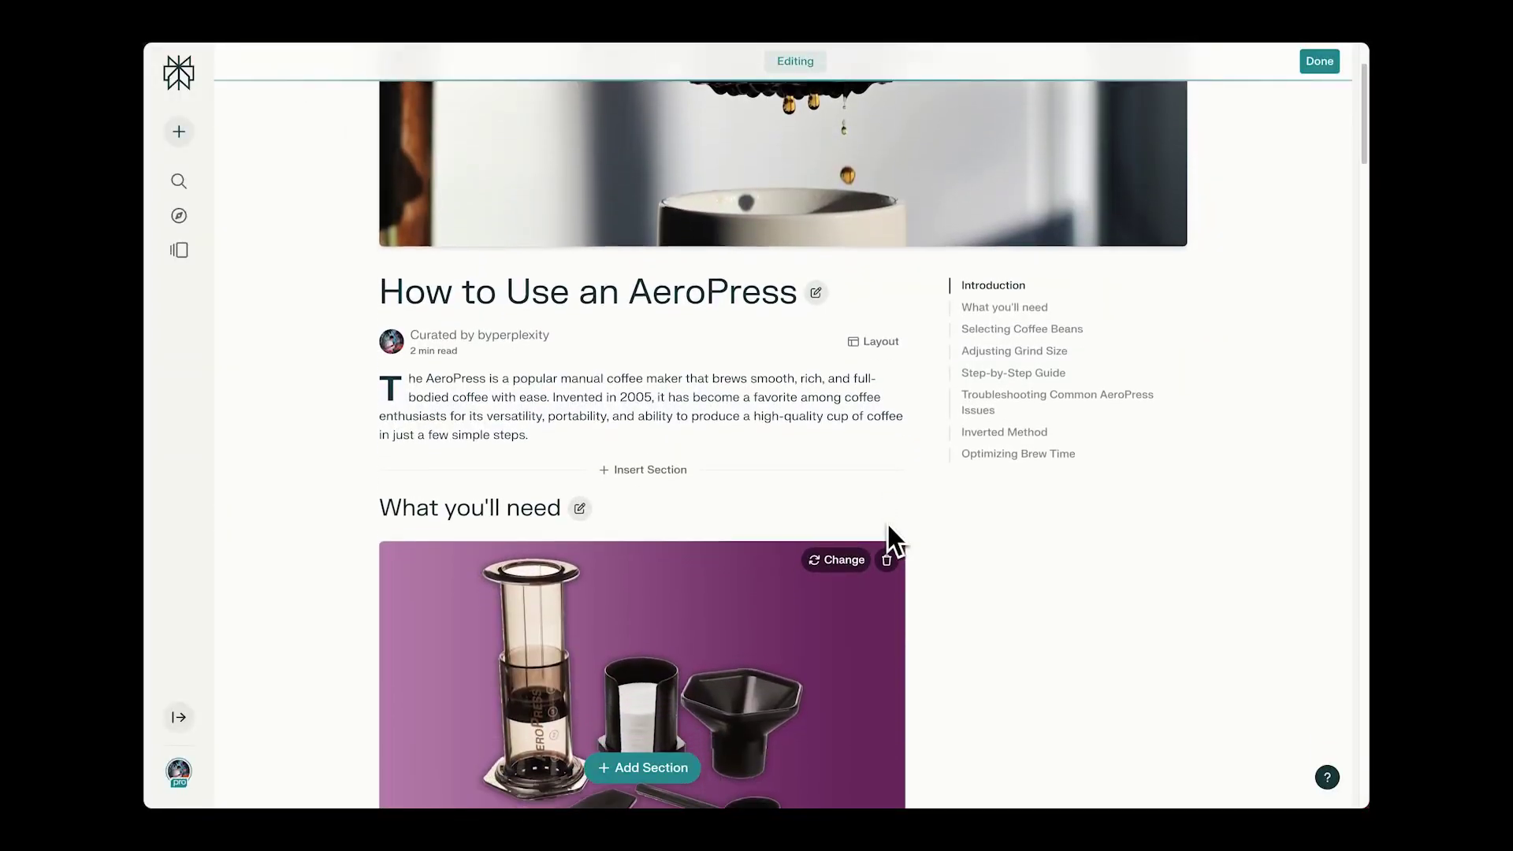
scroll(888, 523, "down", 2)
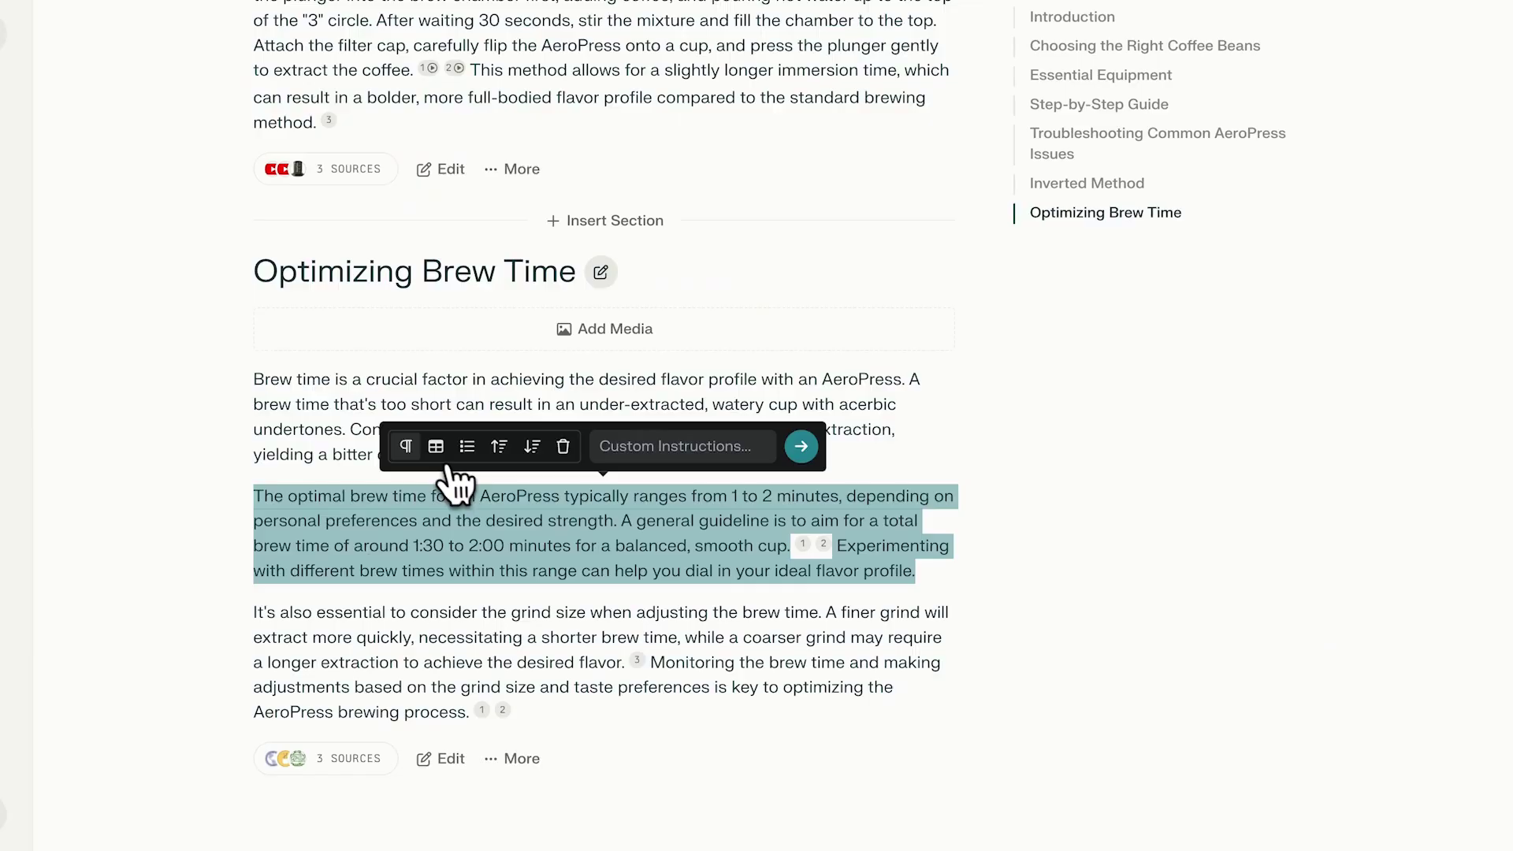
Leave the rel attribute edit without changing 'nofollow noopener'
left_click(537, 455)
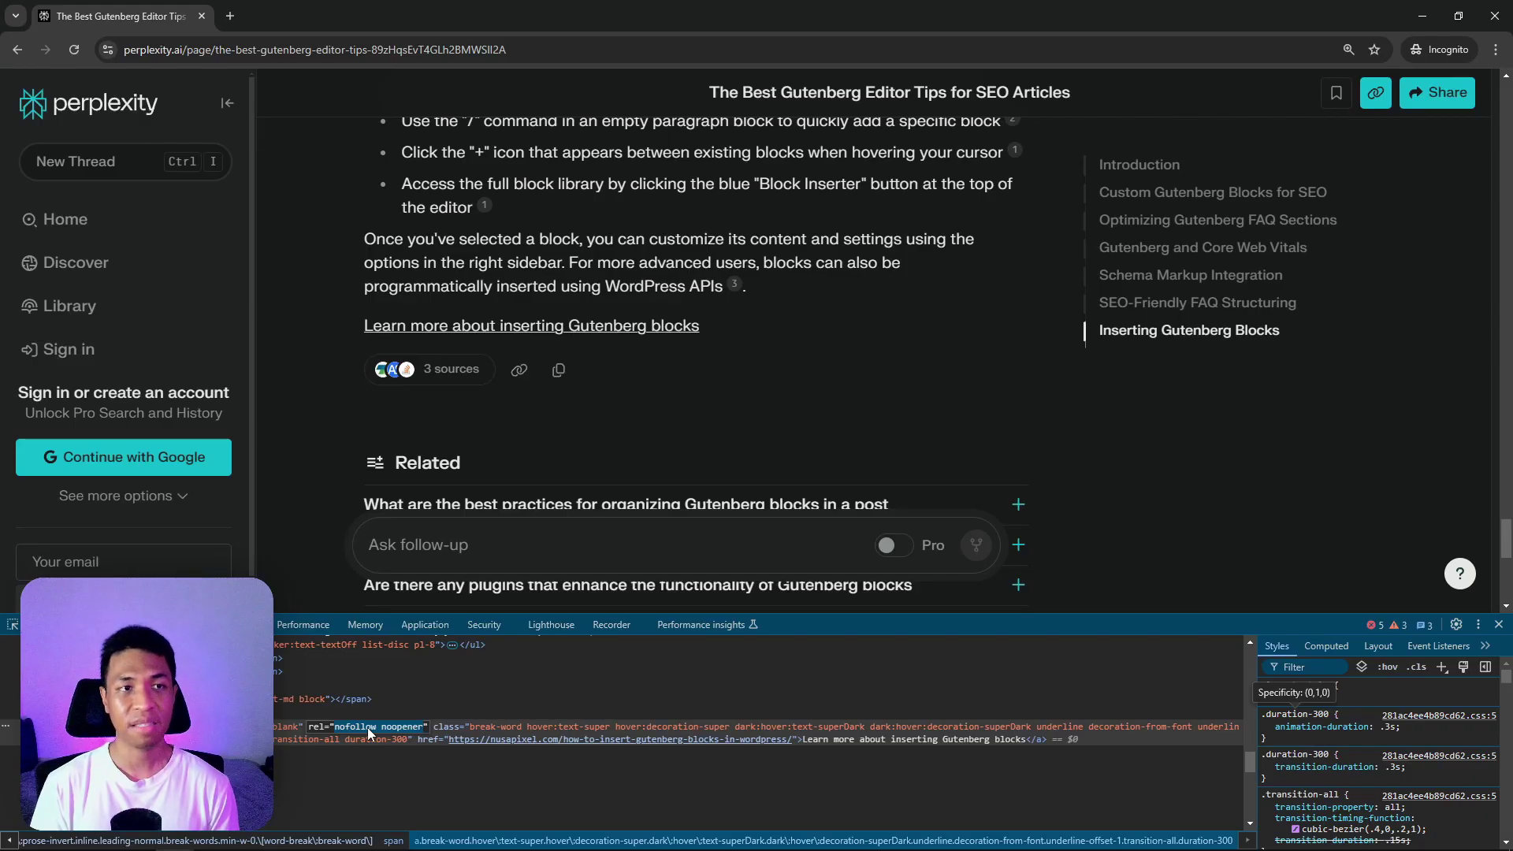
key("Escape")
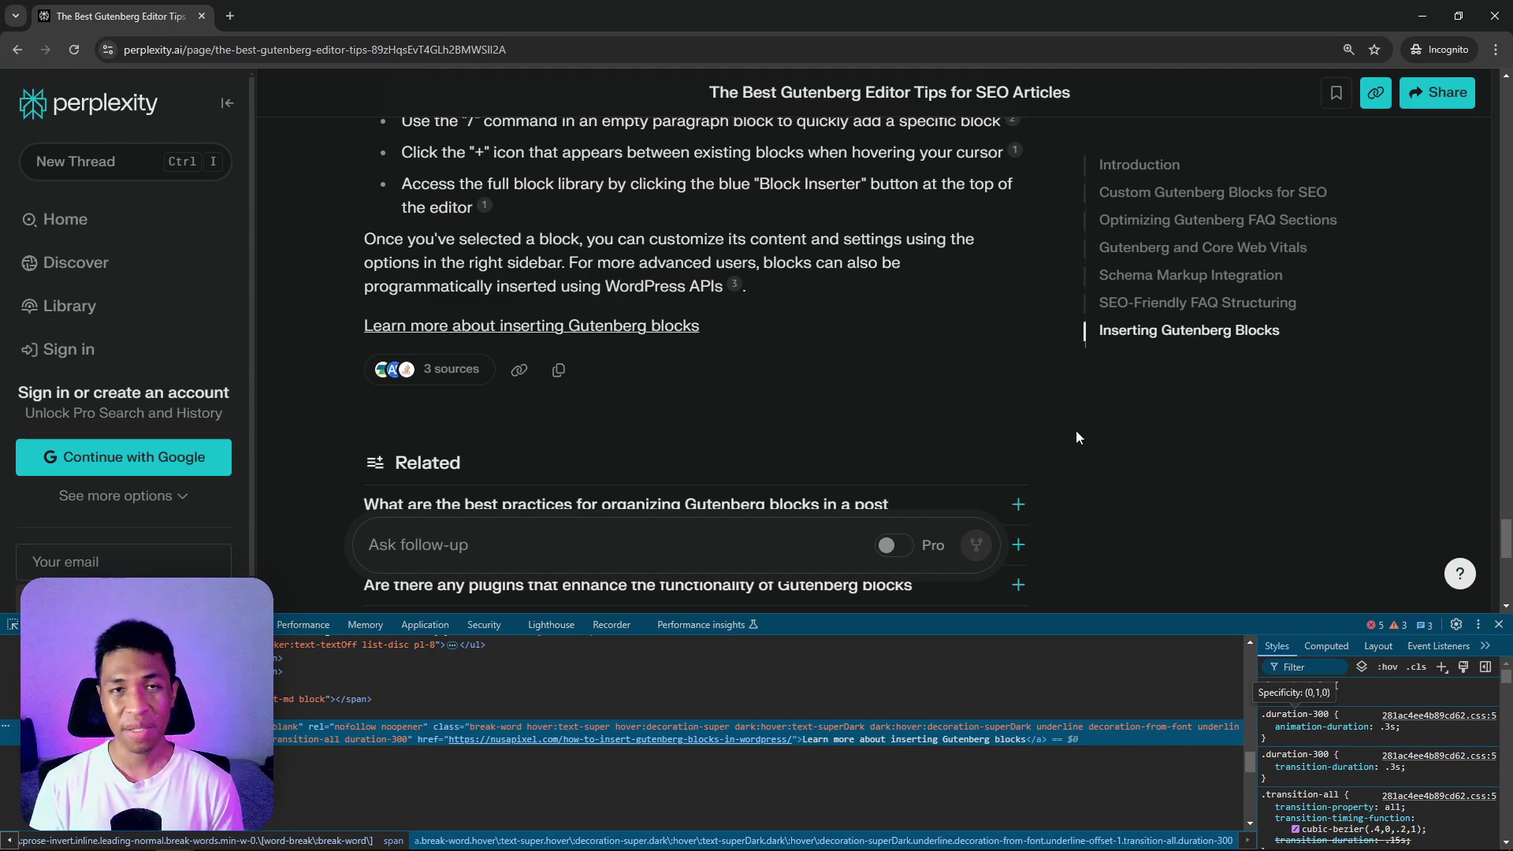